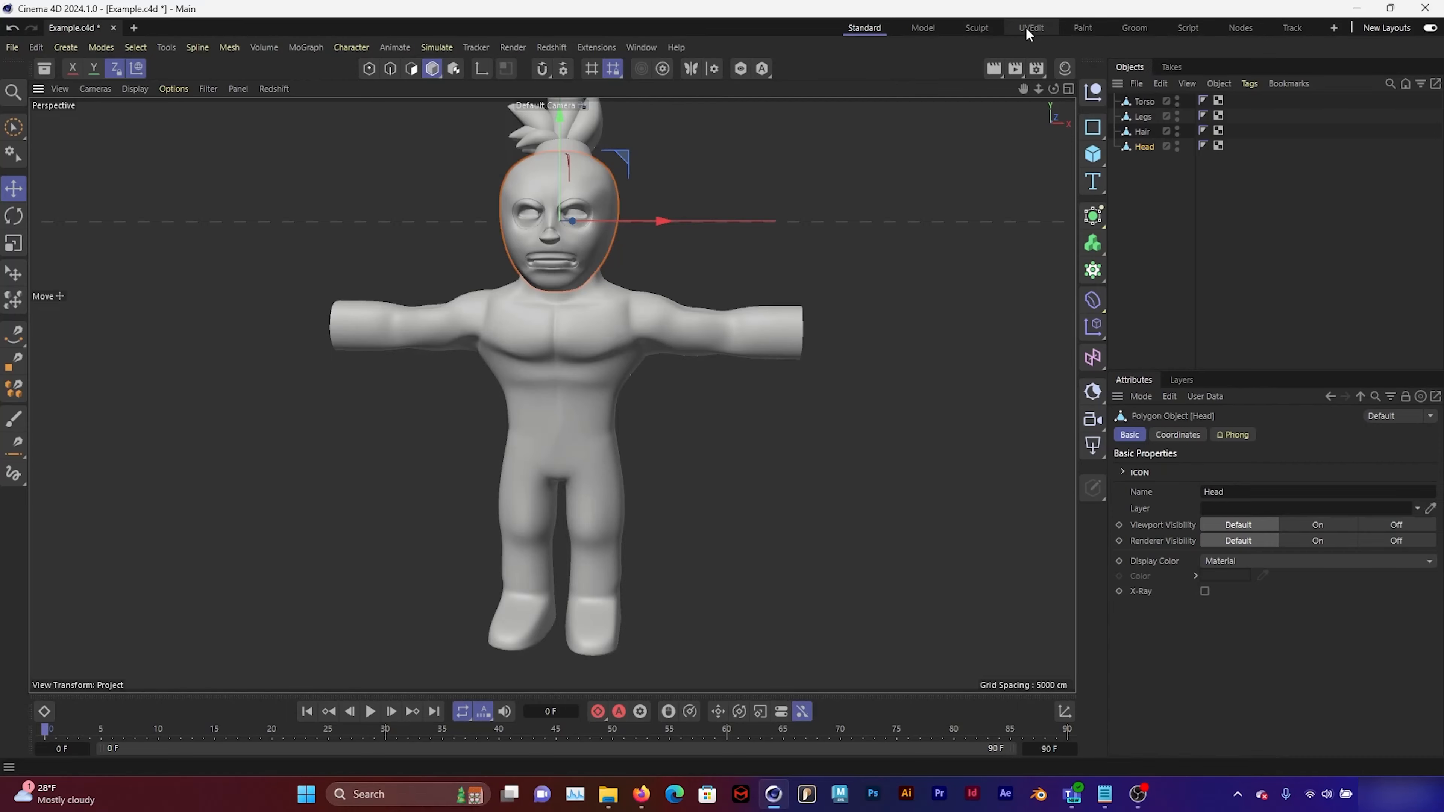
Switch to the UVEdit layout and view the existing UVs of the torso, legs and head.
left_click(1030, 30)
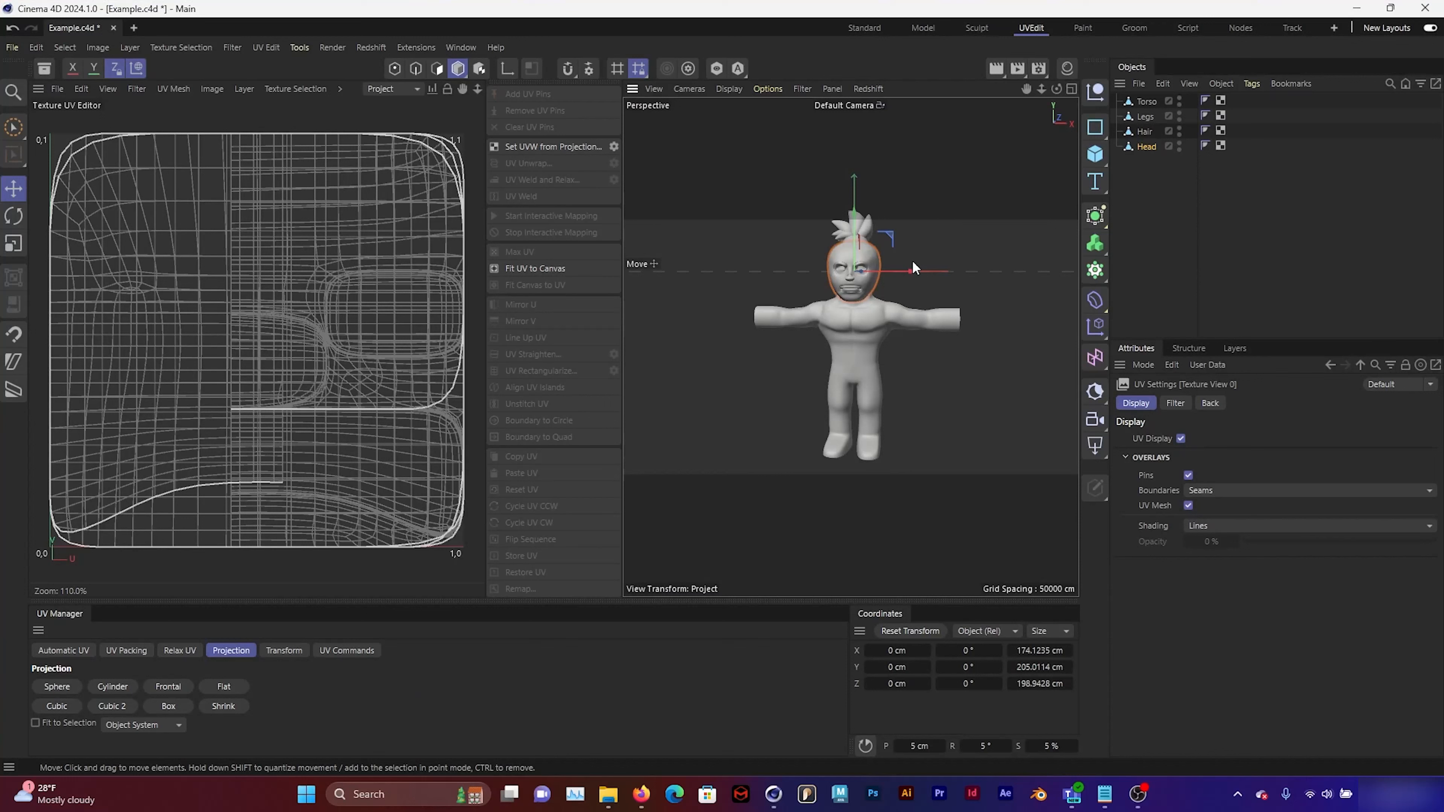
scroll(932, 356, "up", 5)
left_click(837, 287)
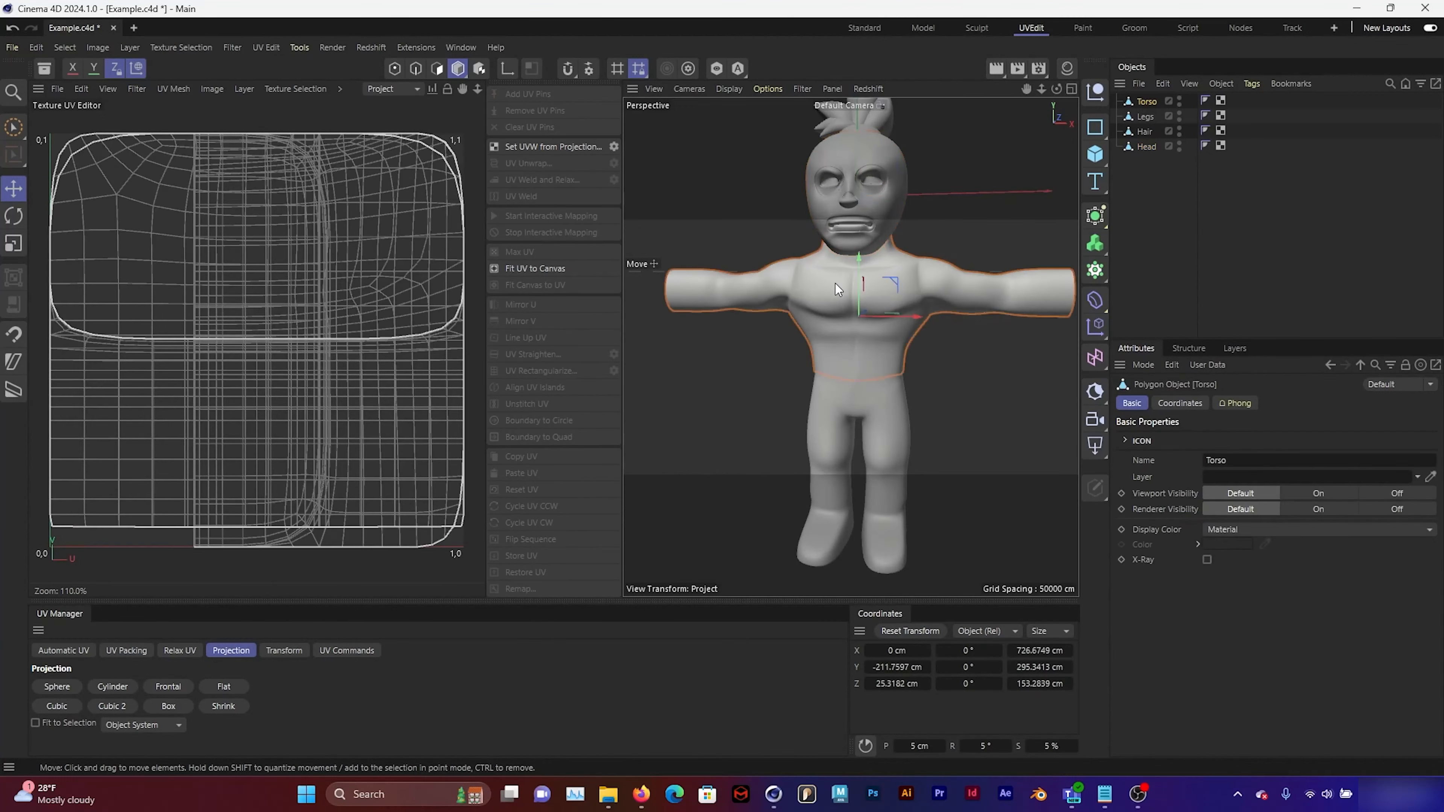
left_click(879, 438)
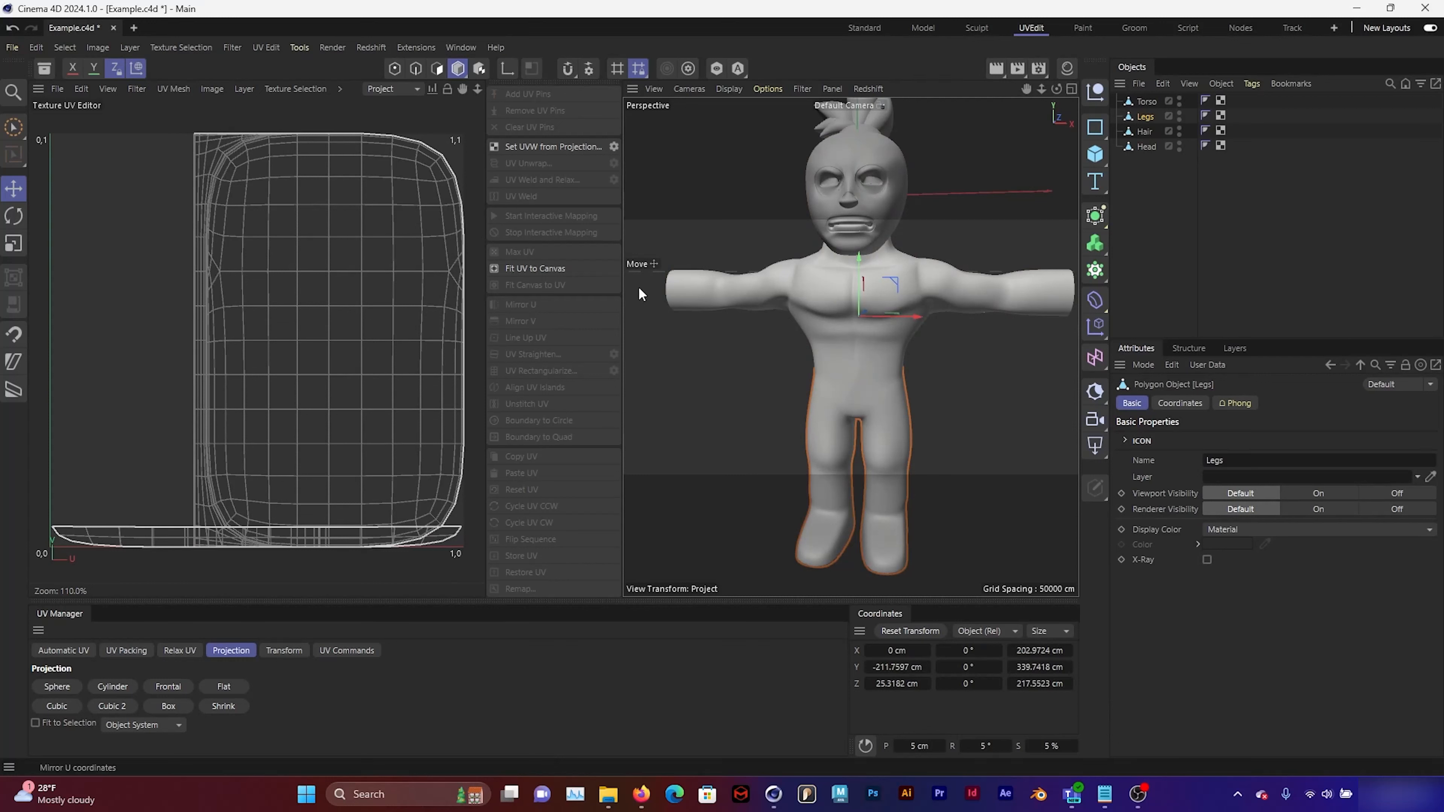
left_click(824, 324)
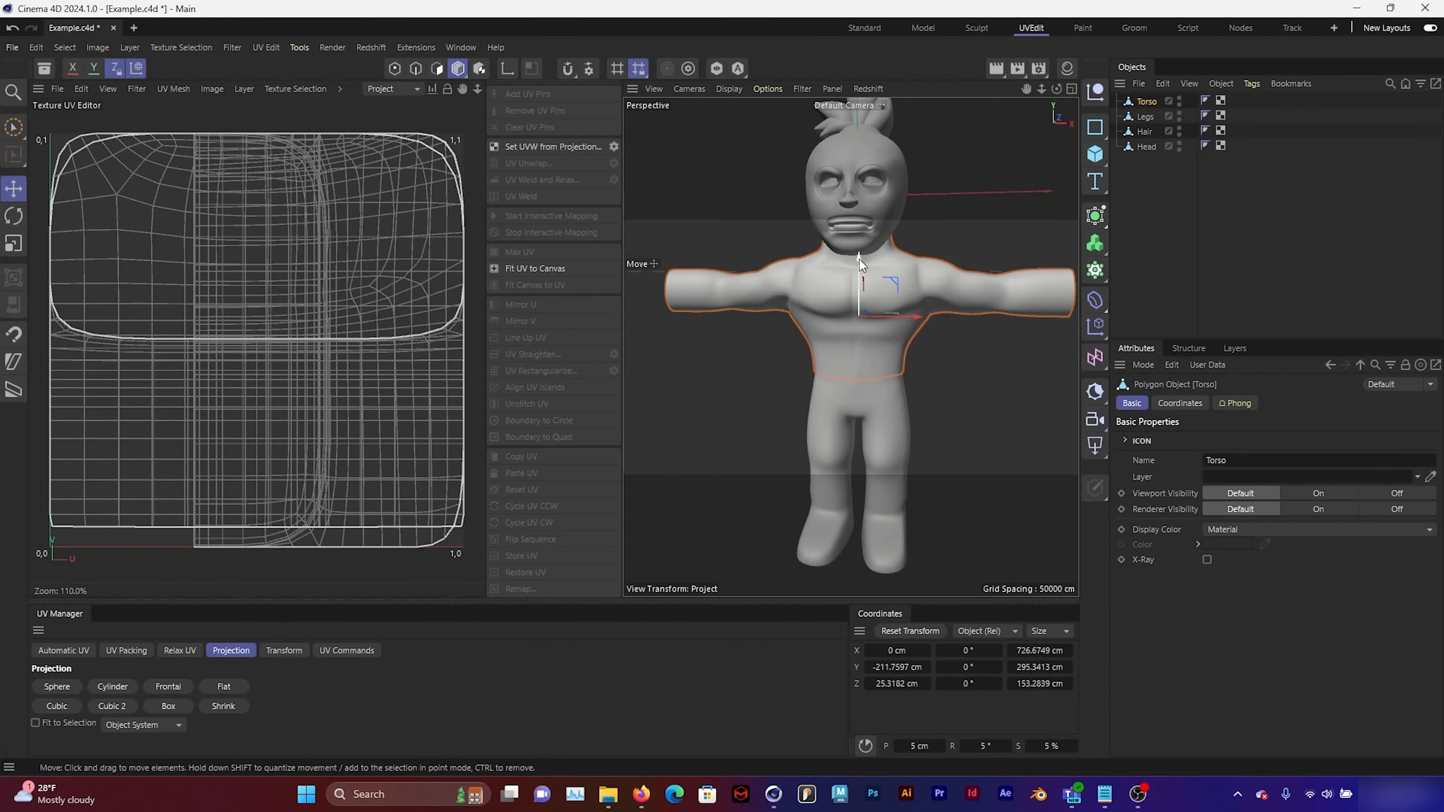
left_click(890, 219)
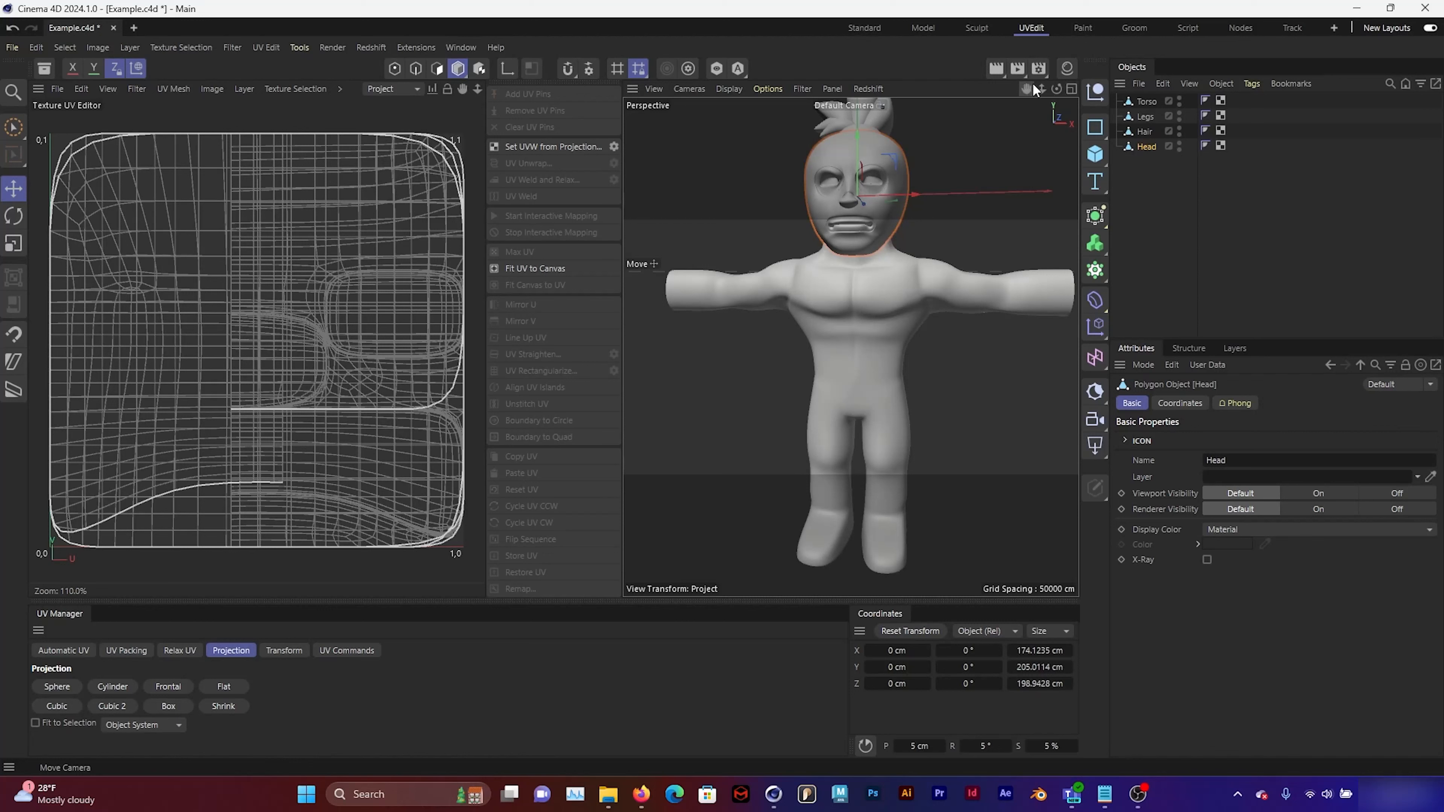
Examine the character's head, torso and open arm ends from the front and side.
left_click_drag(1027, 88, 1002, 148)
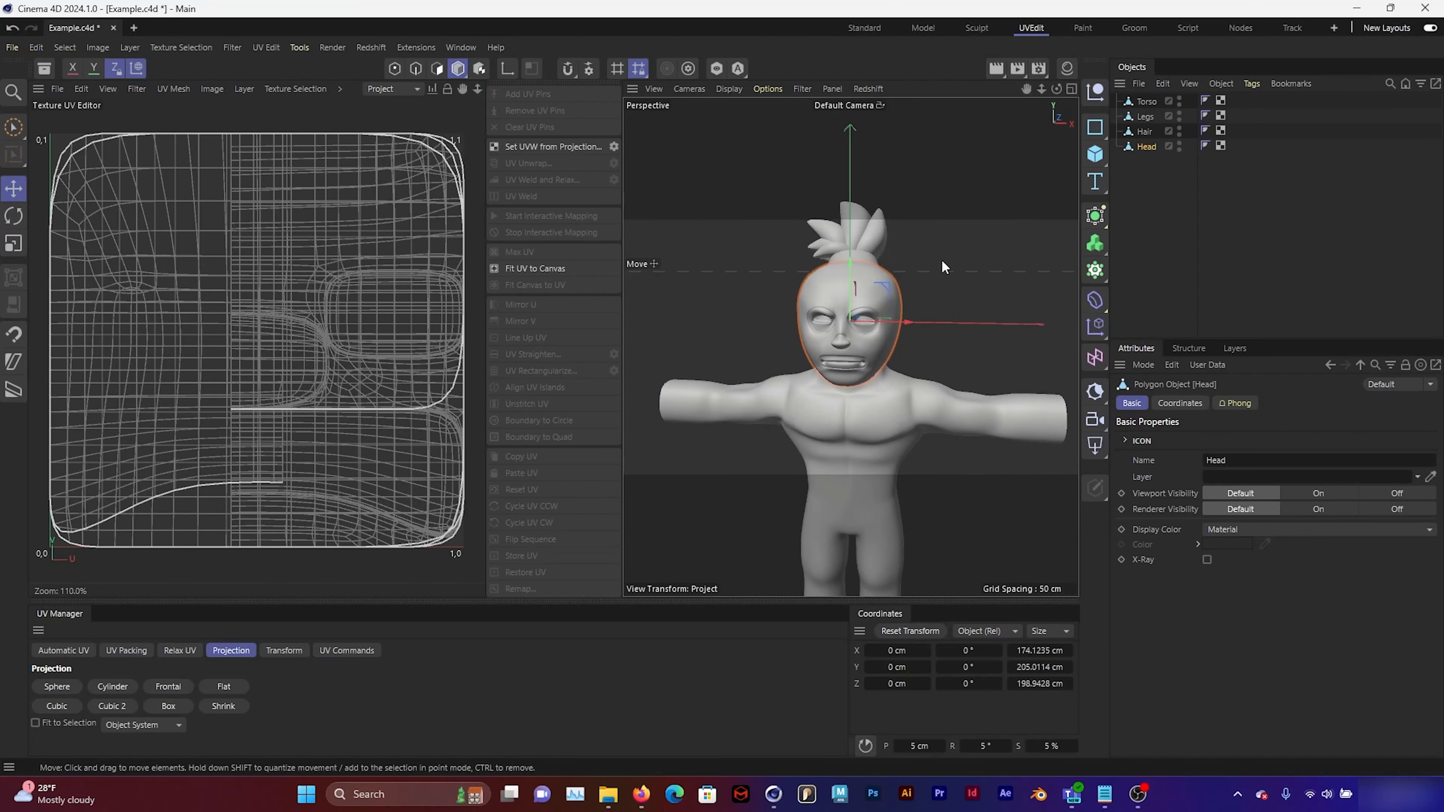
left_click_drag(942, 262, 951, 241, "alt")
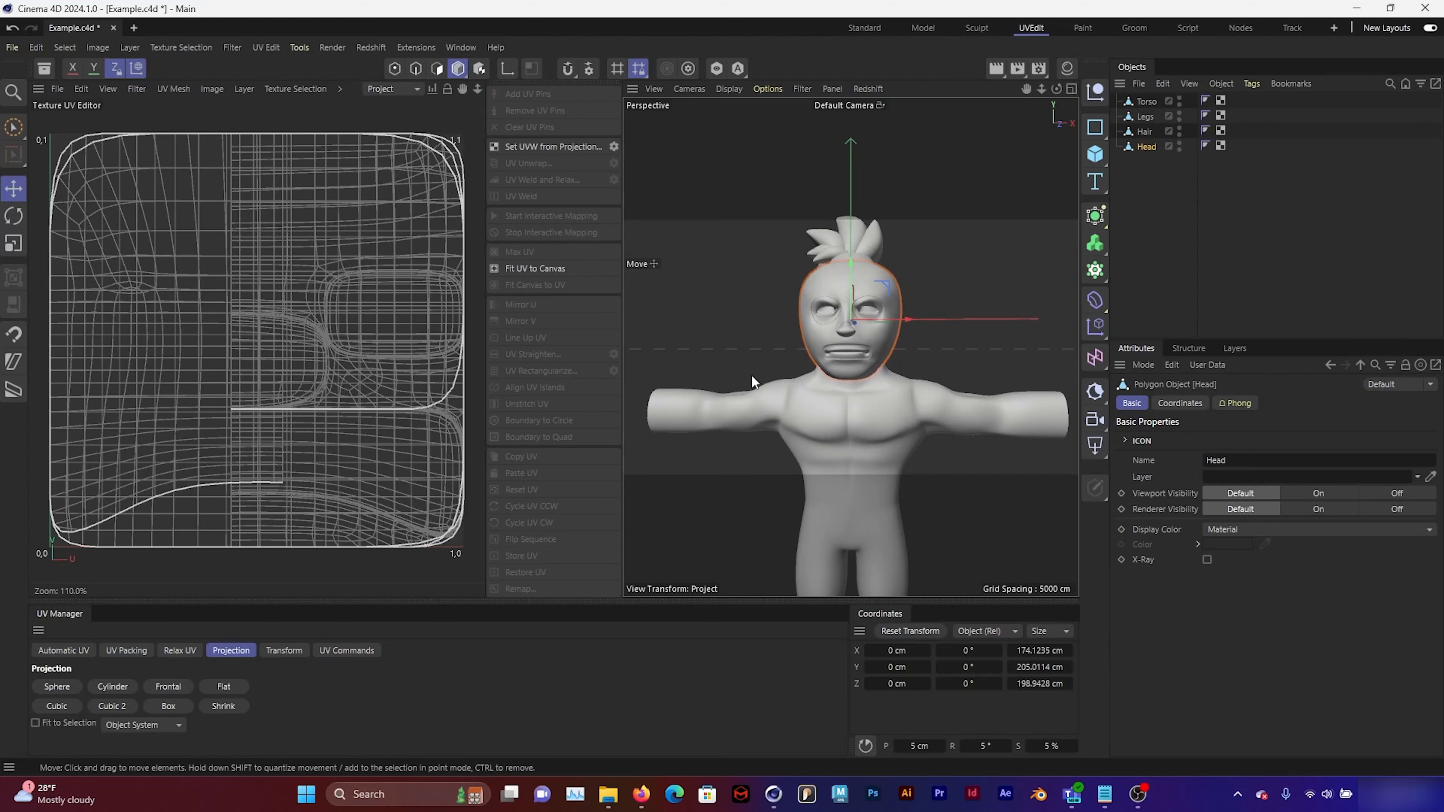
left_click_drag(918, 373, 903, 374, "alt")
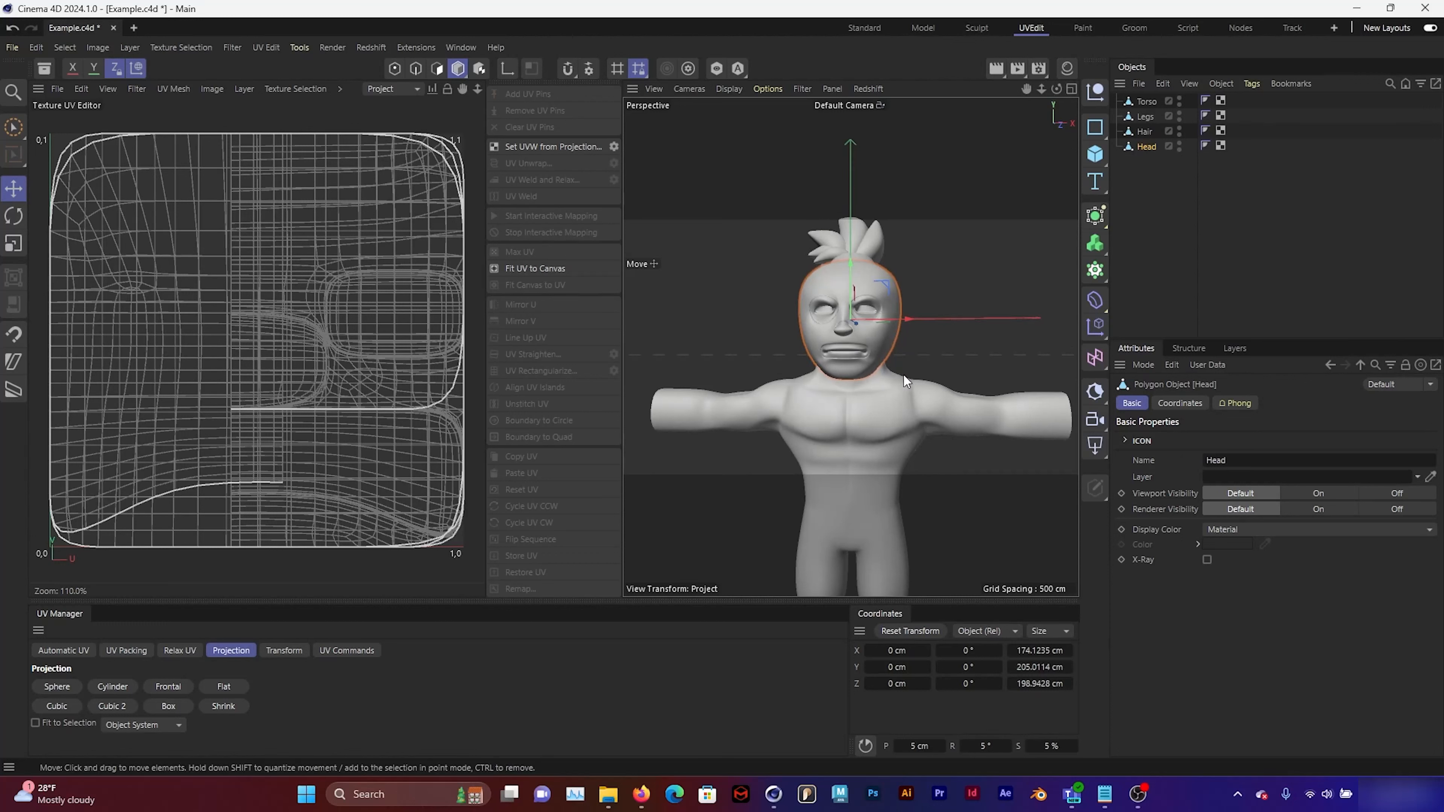
left_click(884, 418)
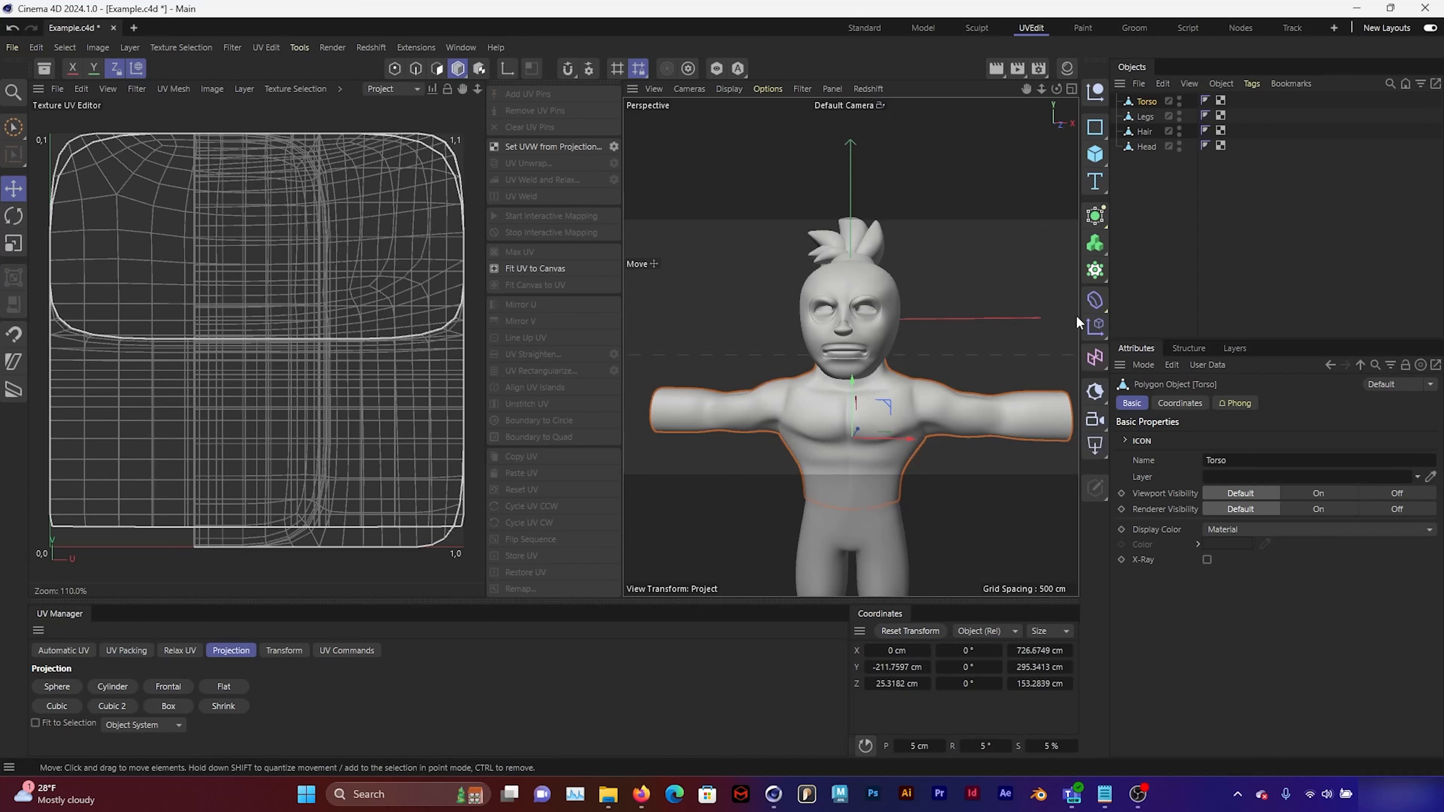
mouse_move(937, 375)
left_mouse_down("alt")
mouse_move(890, 409)
mouse_move(931, 382)
left_mouse_up("alt")
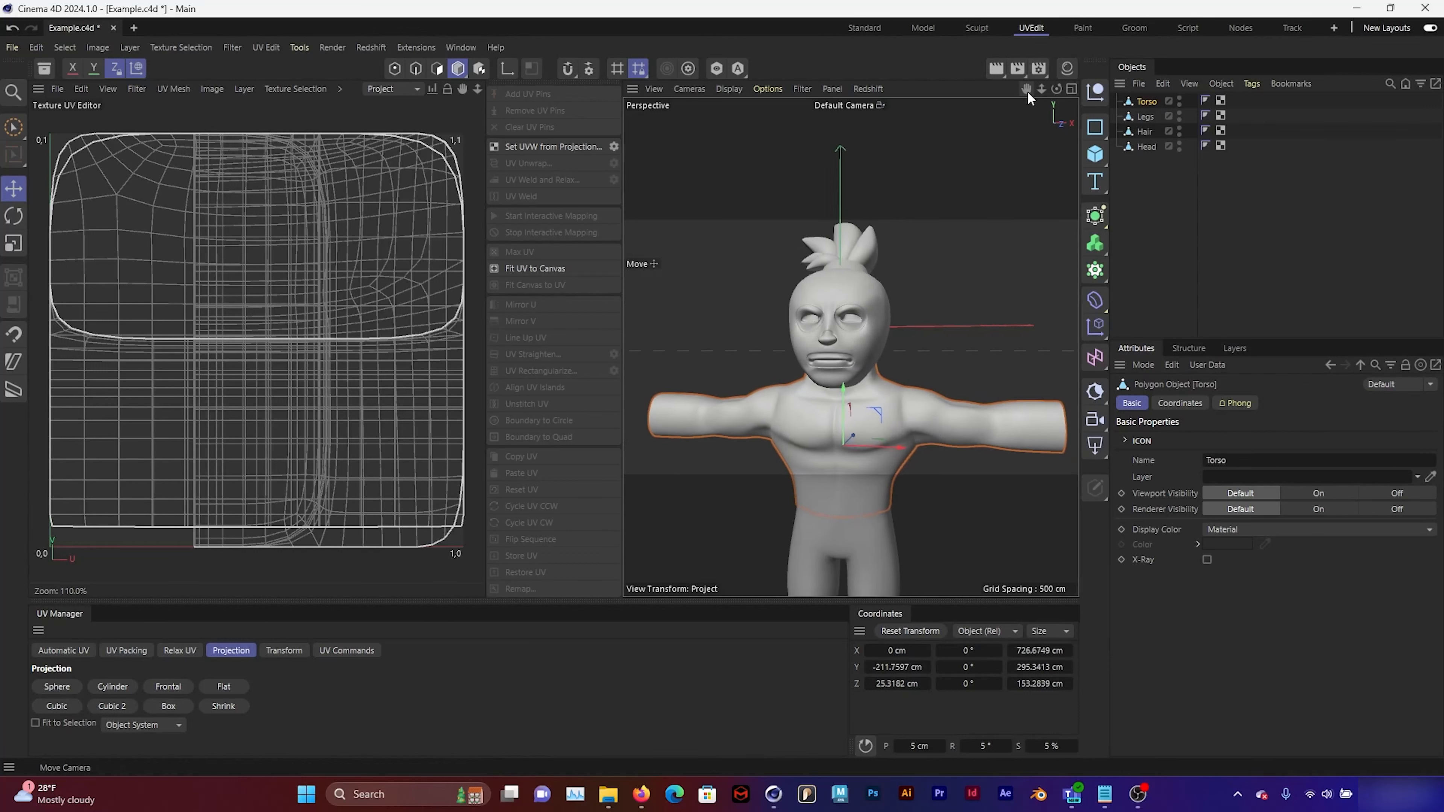
left_click_drag(1027, 90, 1027, 62)
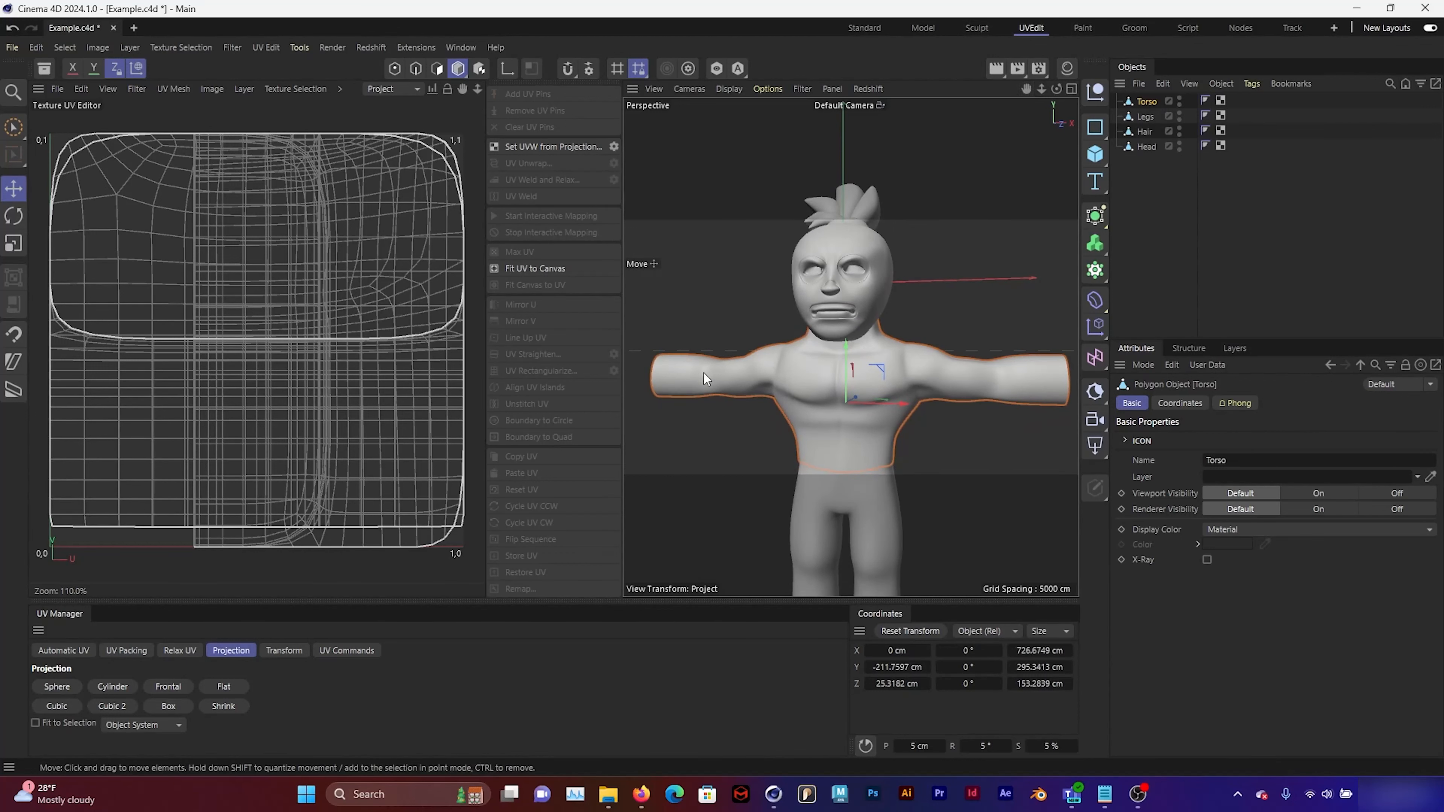
left_click_drag(905, 375, 717, 384, "alt")
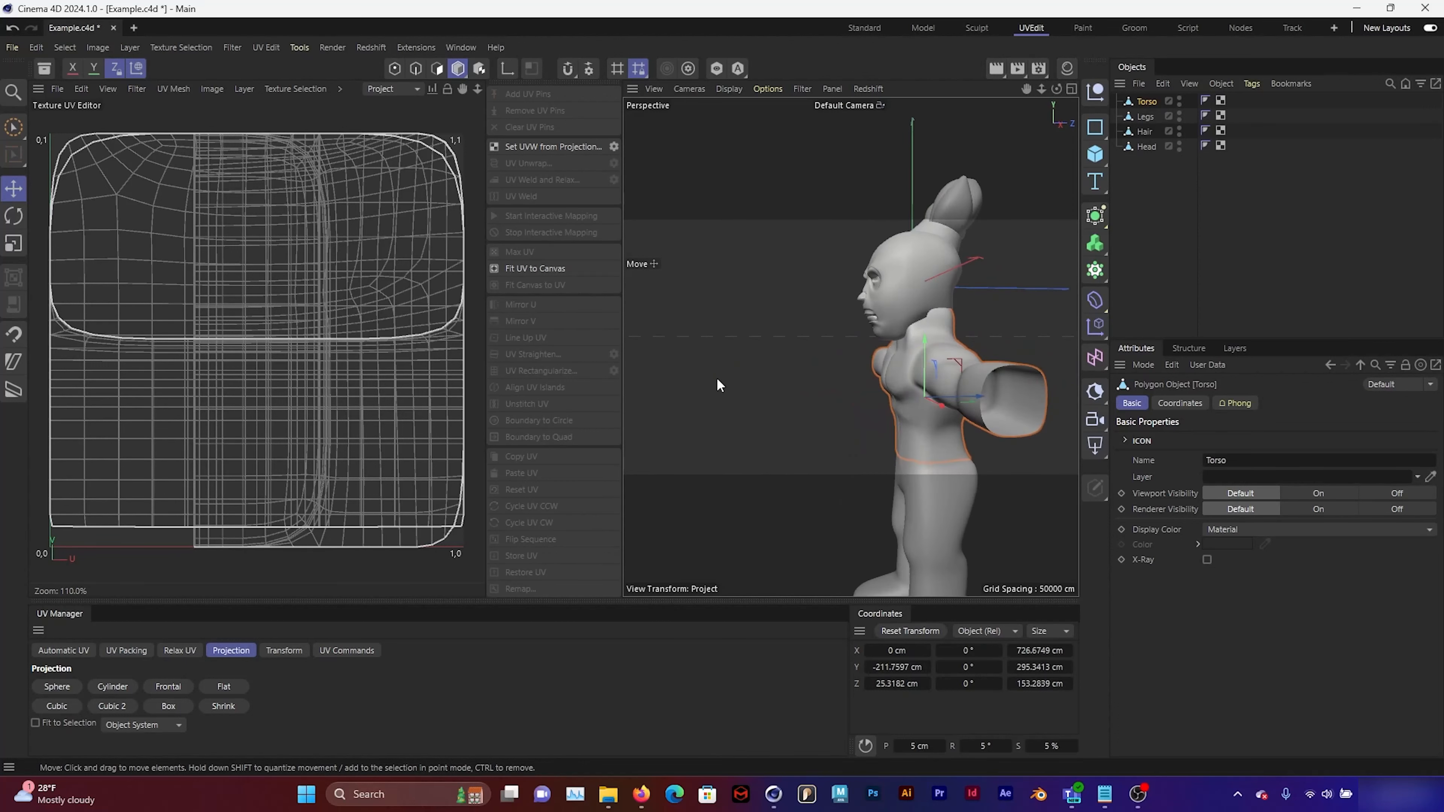
left_click_drag(862, 371, 808, 271, "alt")
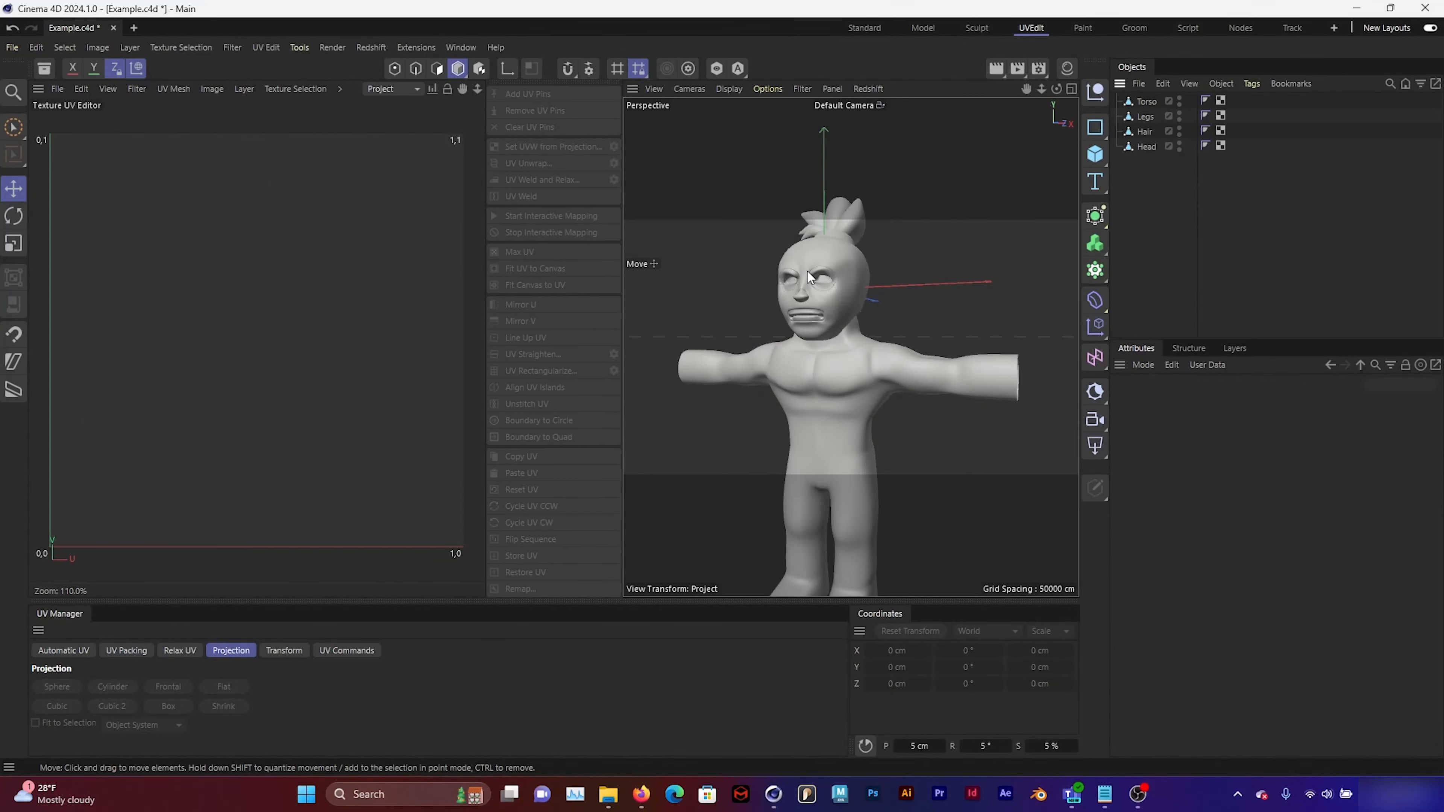
Select the Torso object and switch to Edge mode to work on its mesh edges.
left_click(1145, 102)
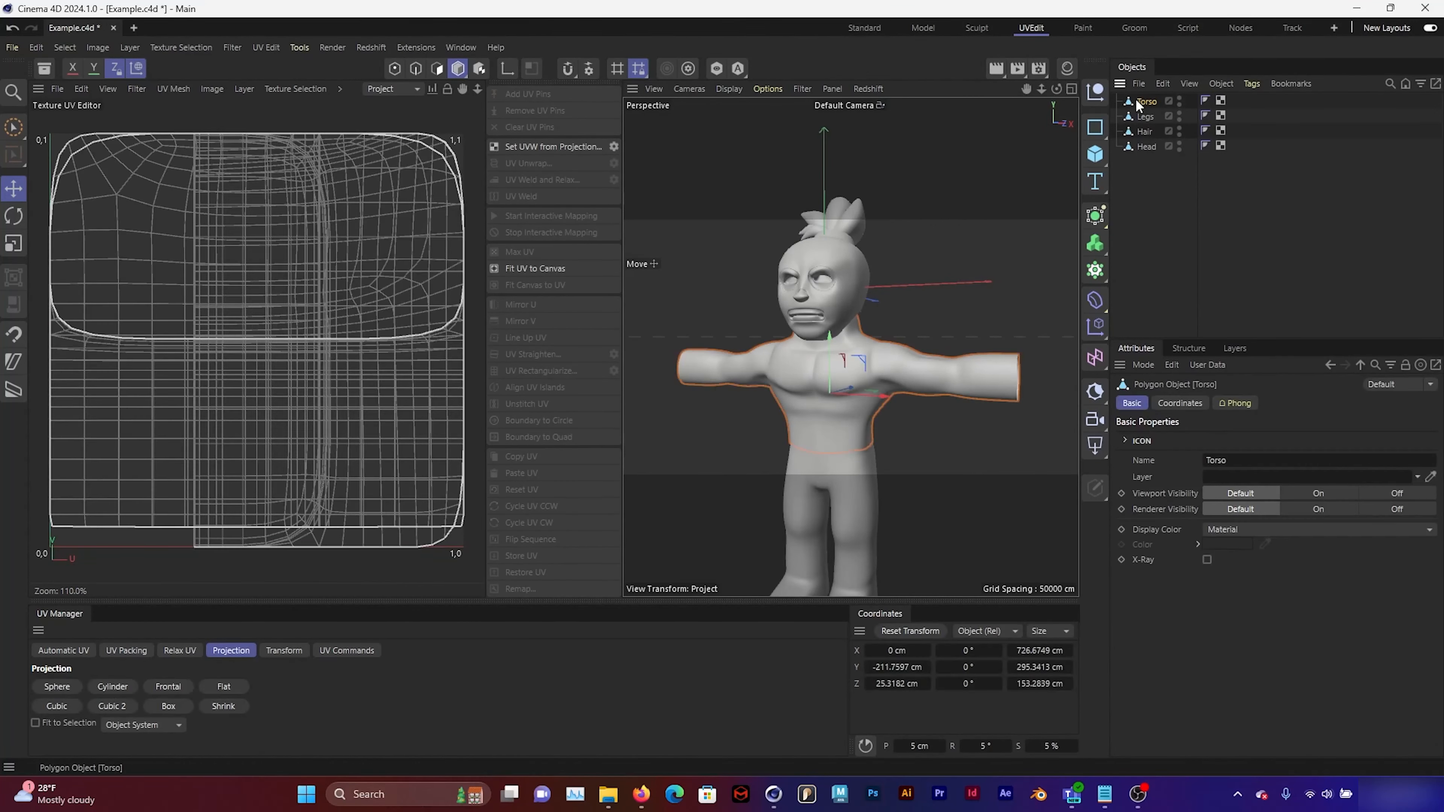
left_click(414, 69)
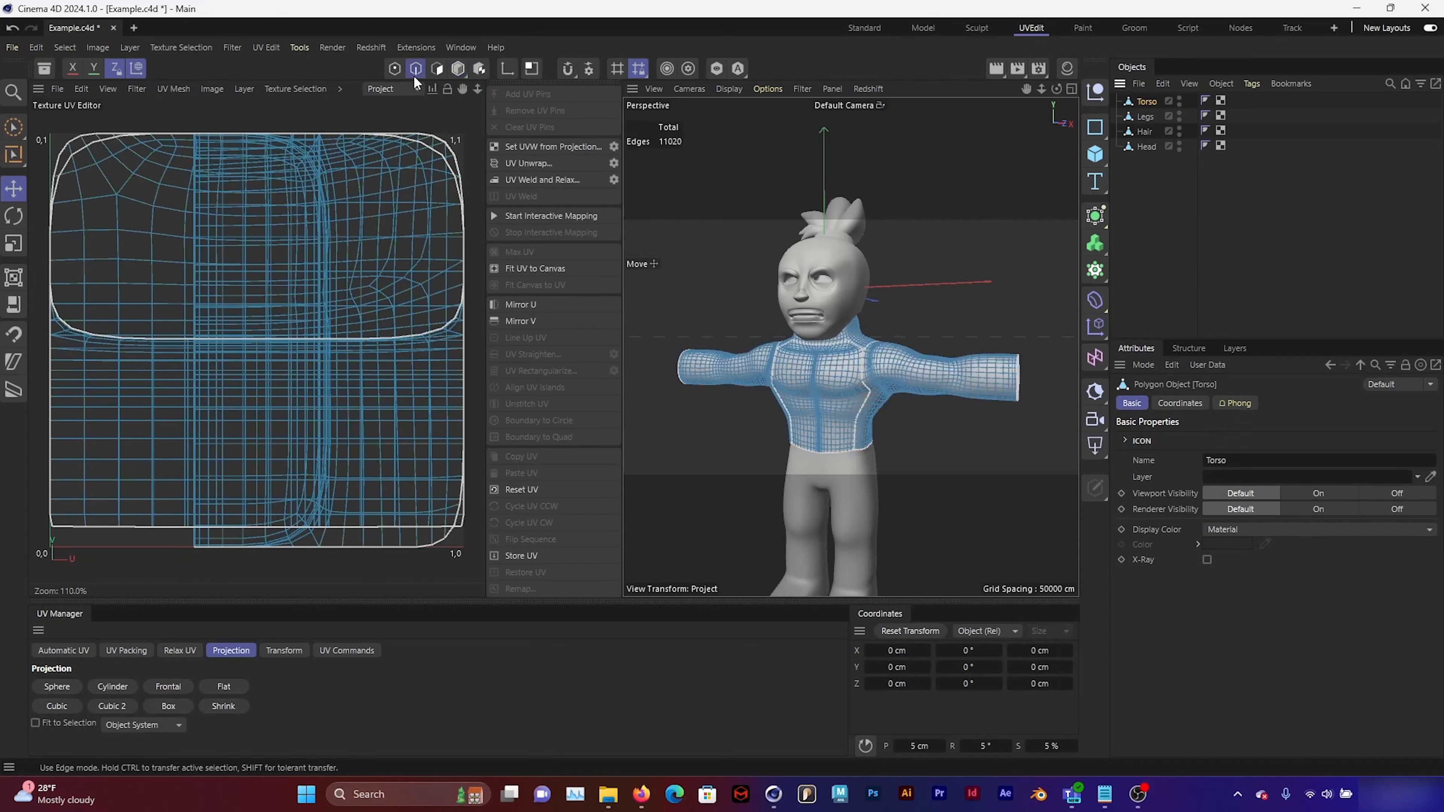
left_click_drag(882, 359, 927, 362, "alt")
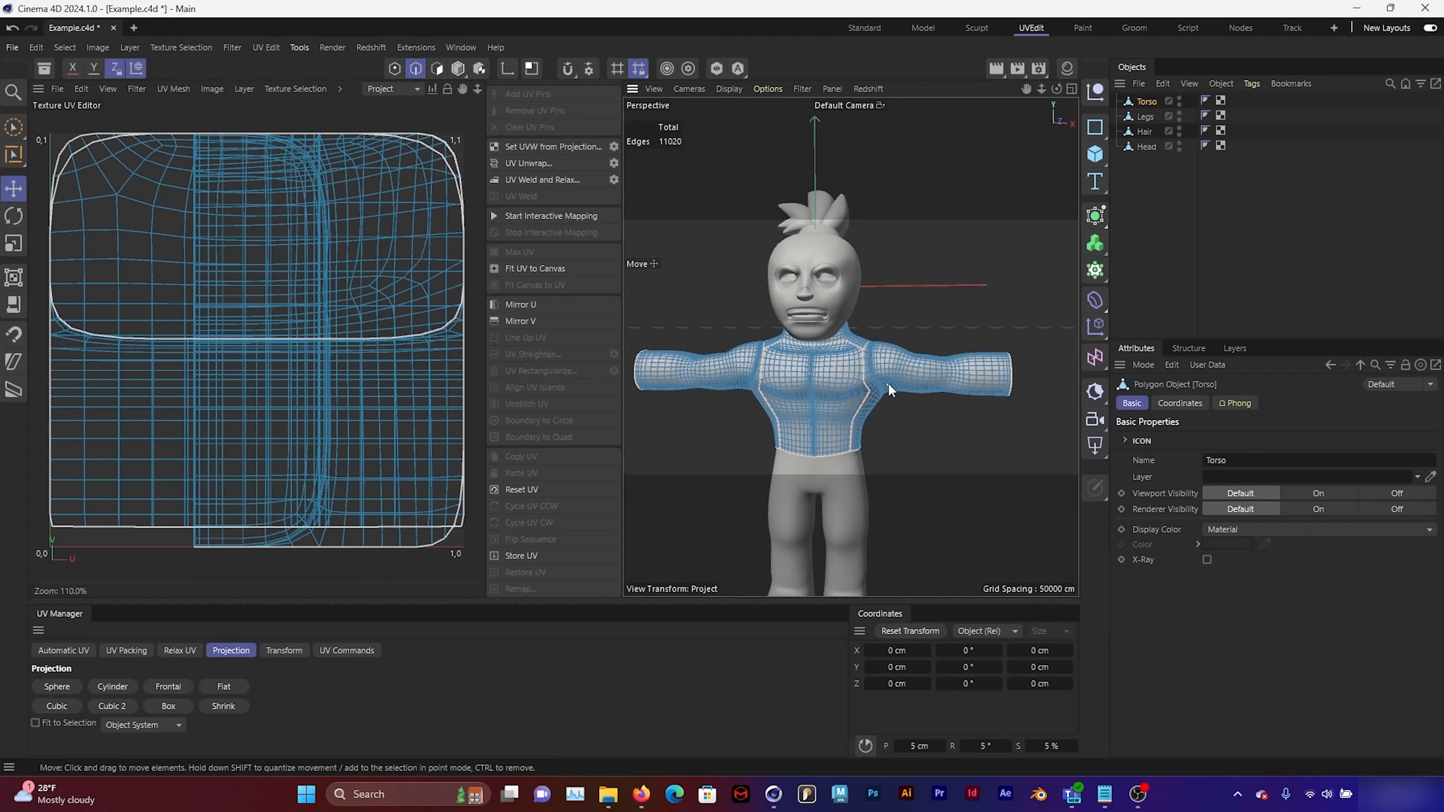
left_click_drag(903, 391, 884, 421, "alt")
left_click_drag(819, 365, 813, 323, "alt")
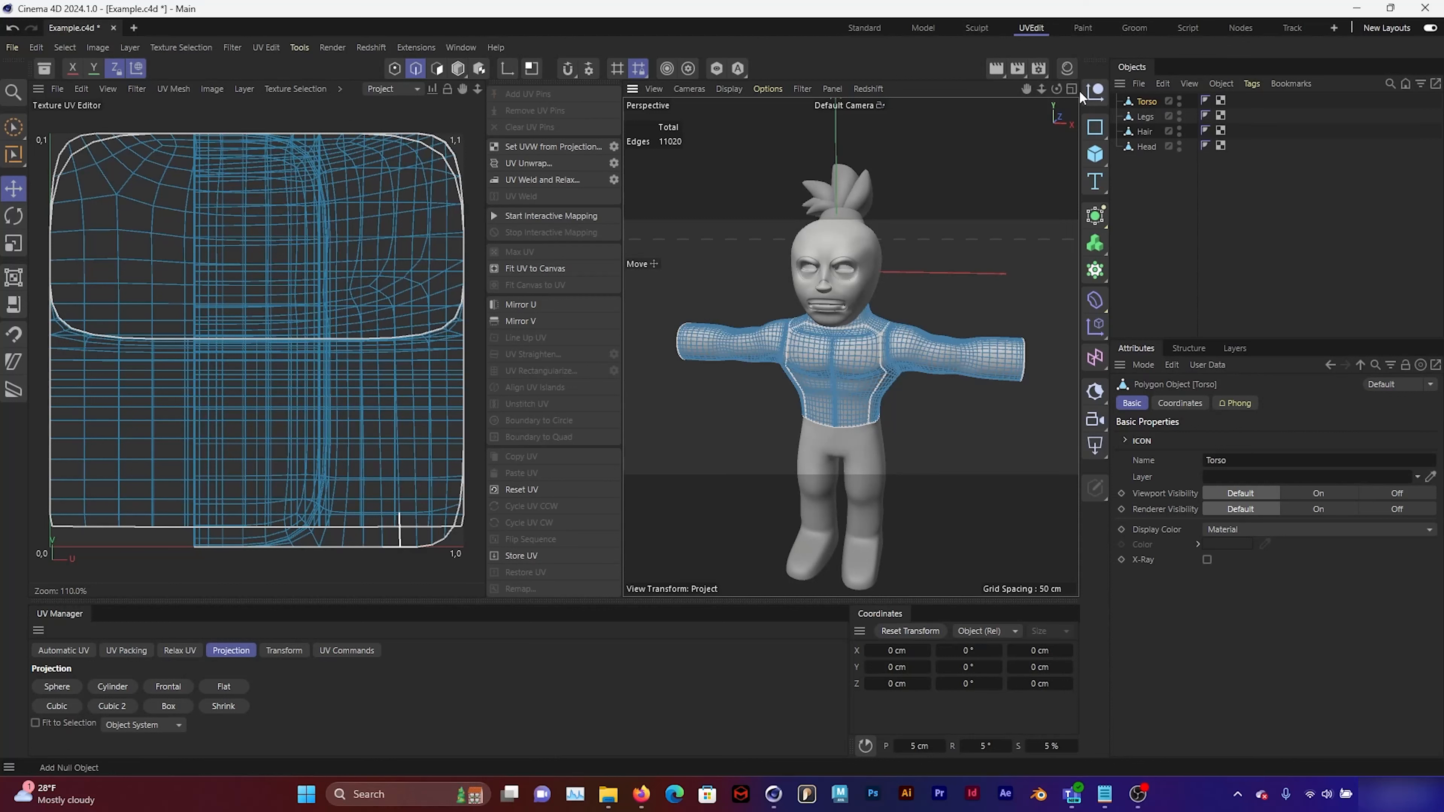
Apply a Frontal UV projection to the torso from the maximised Front view and return to the Perspective view.
left_click(1069, 89)
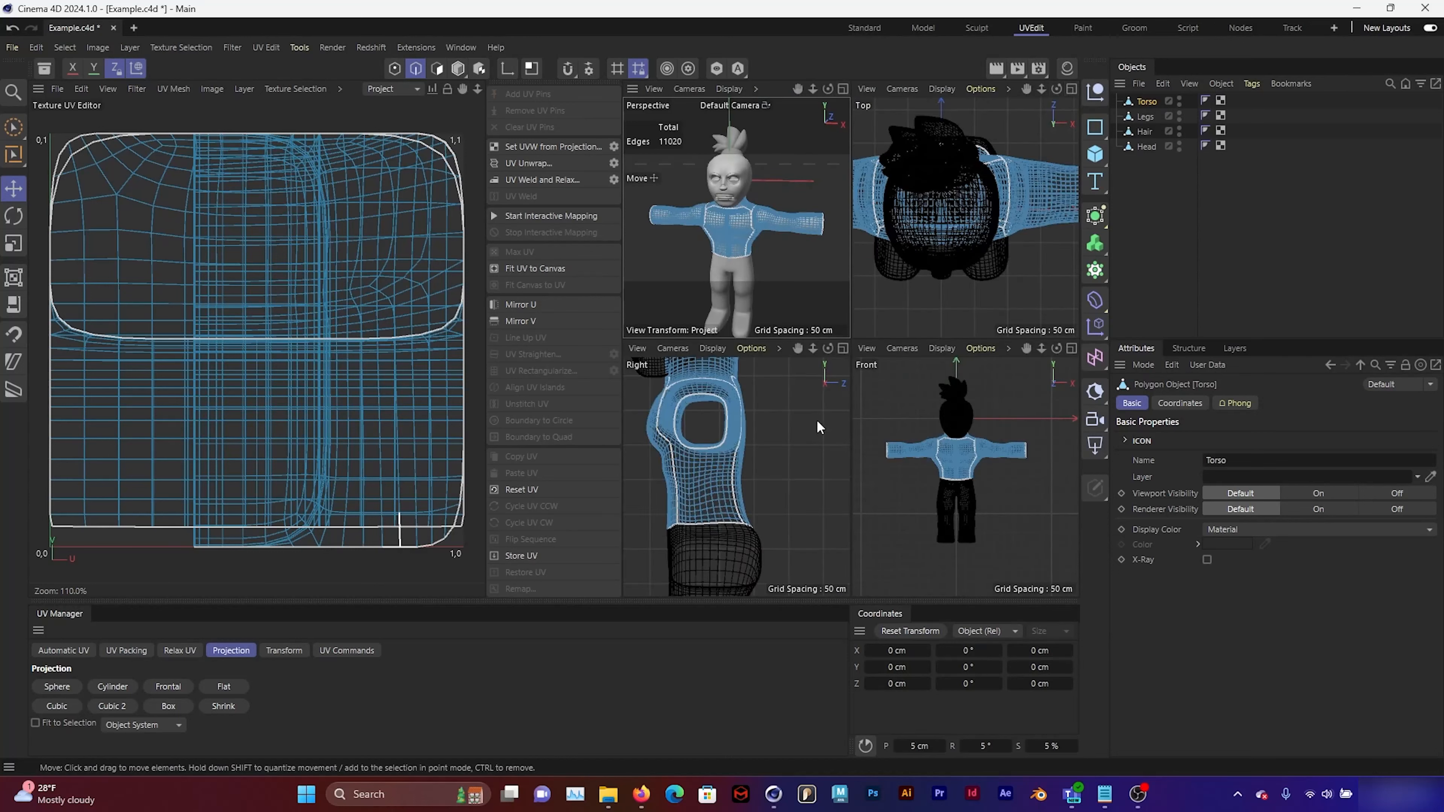
left_click(1072, 349)
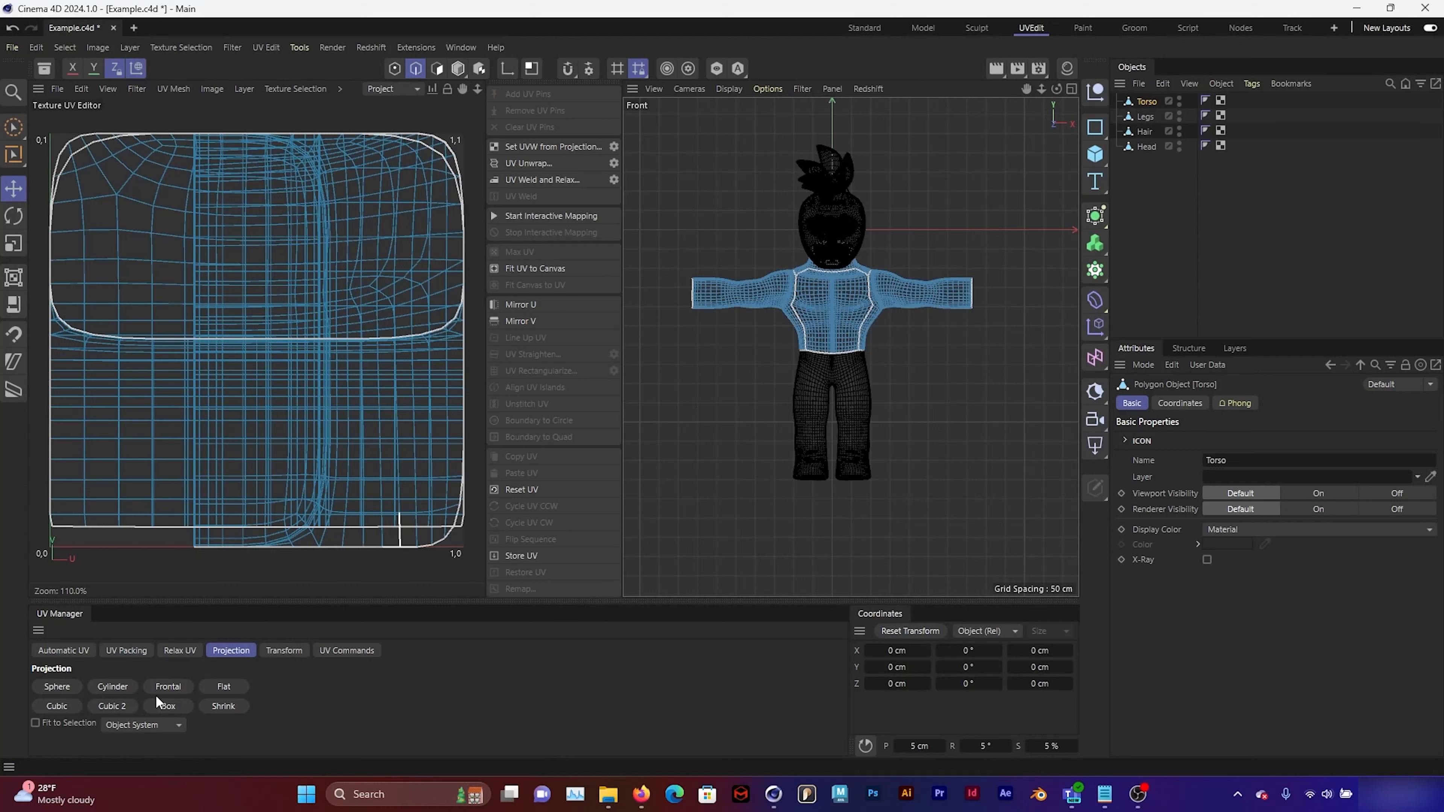
left_click(168, 688)
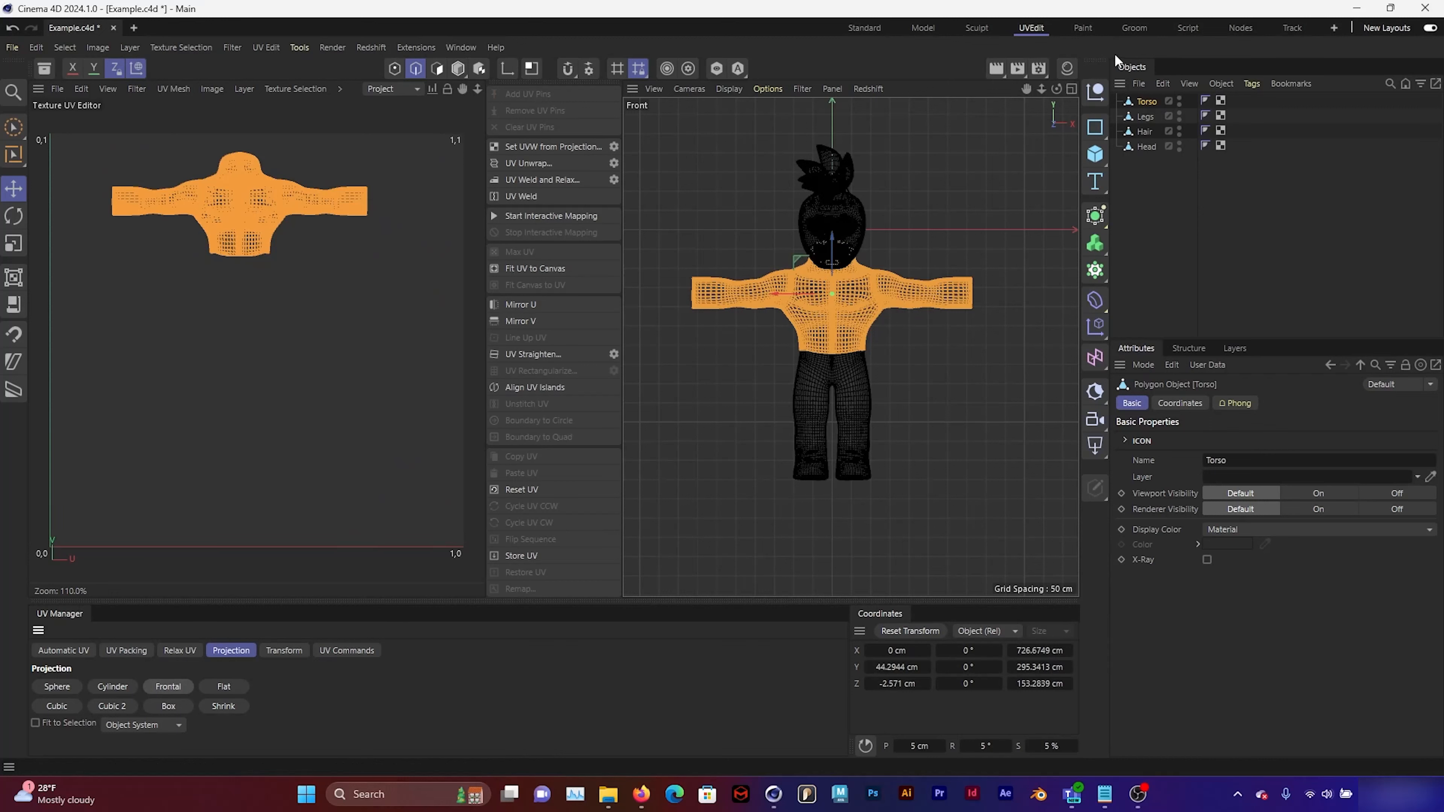
left_click(1072, 89)
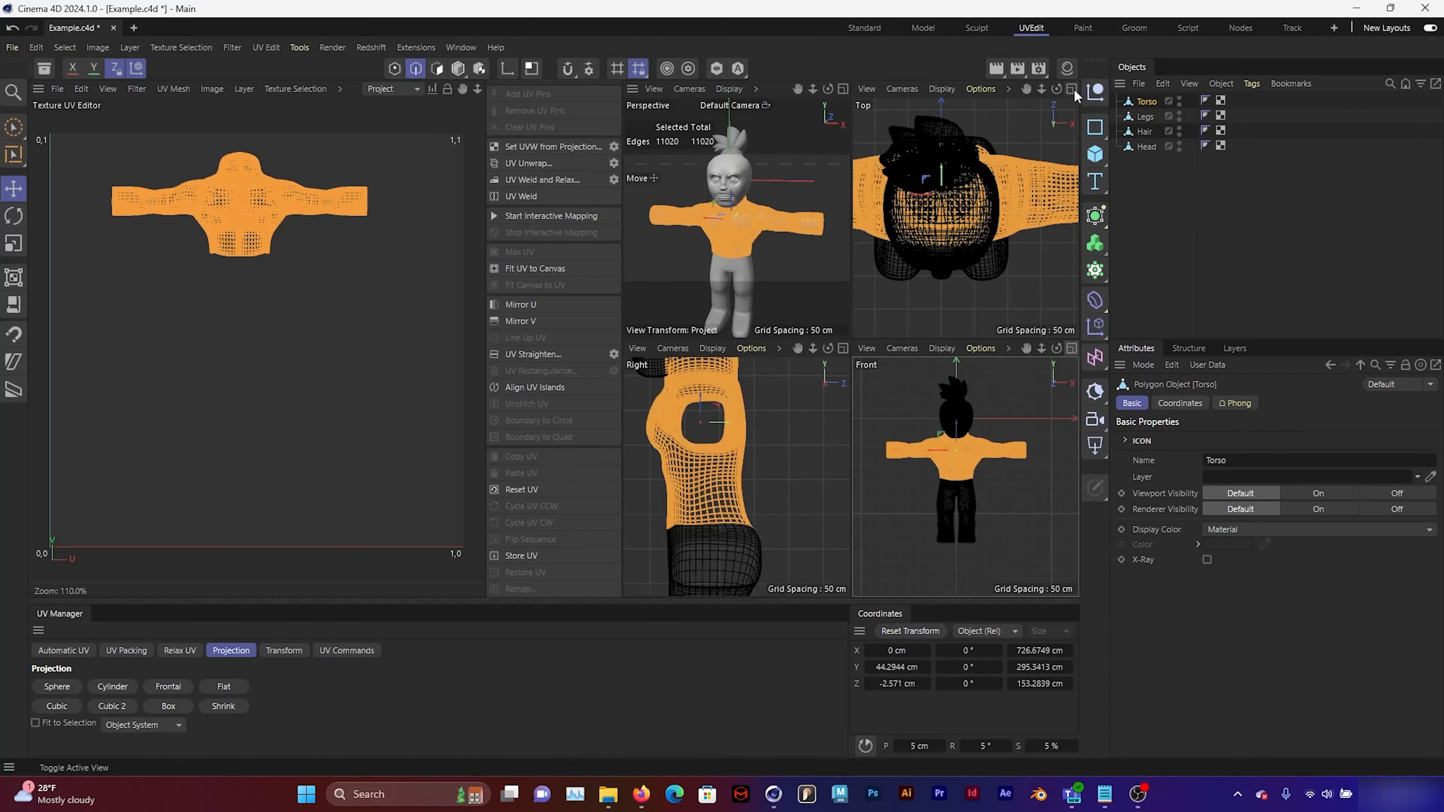
left_click(841, 88)
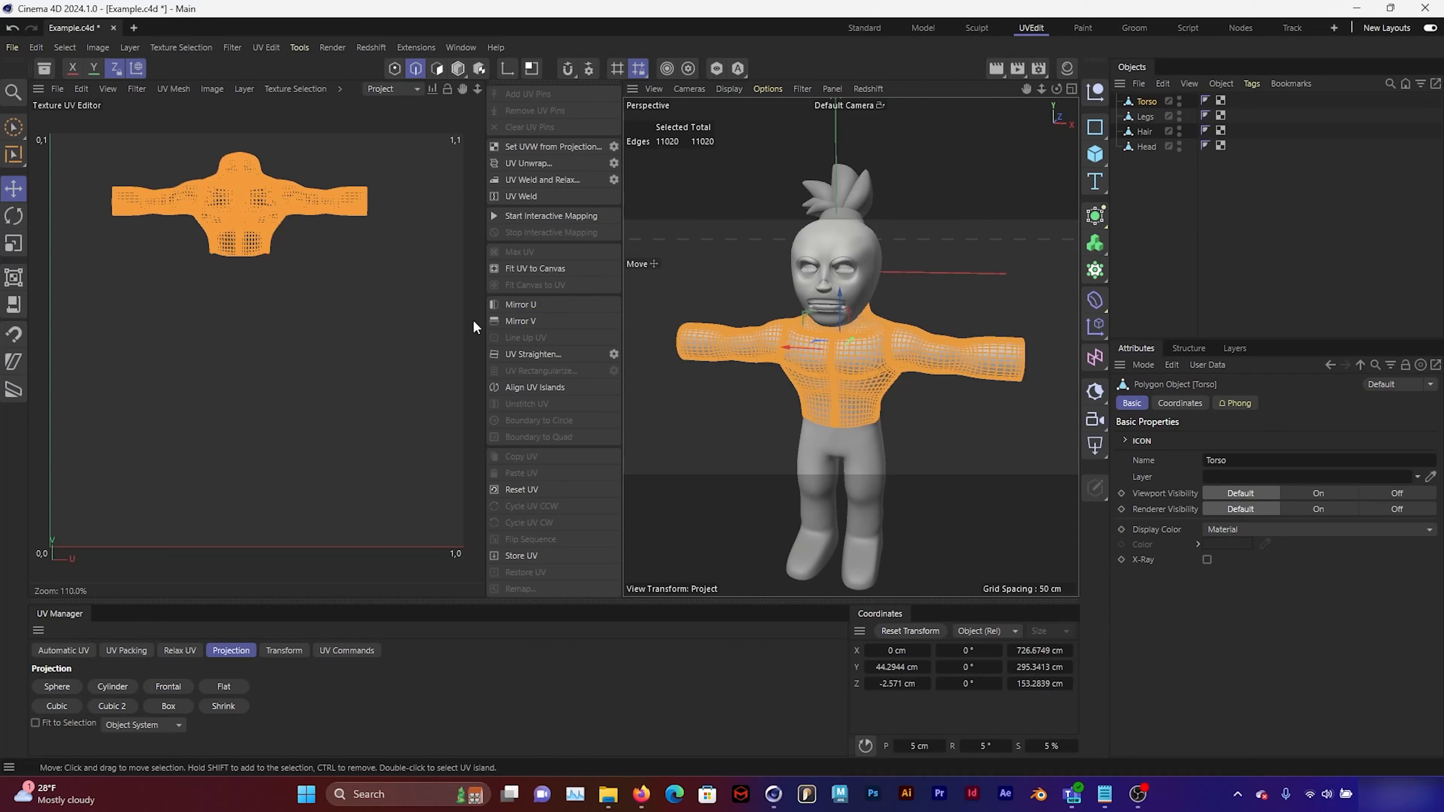
Examine the torso's projected UV layout up close and compare it with the model in Model mode.
scroll(362, 251, "up", 2)
scroll(362, 251, "up", 1)
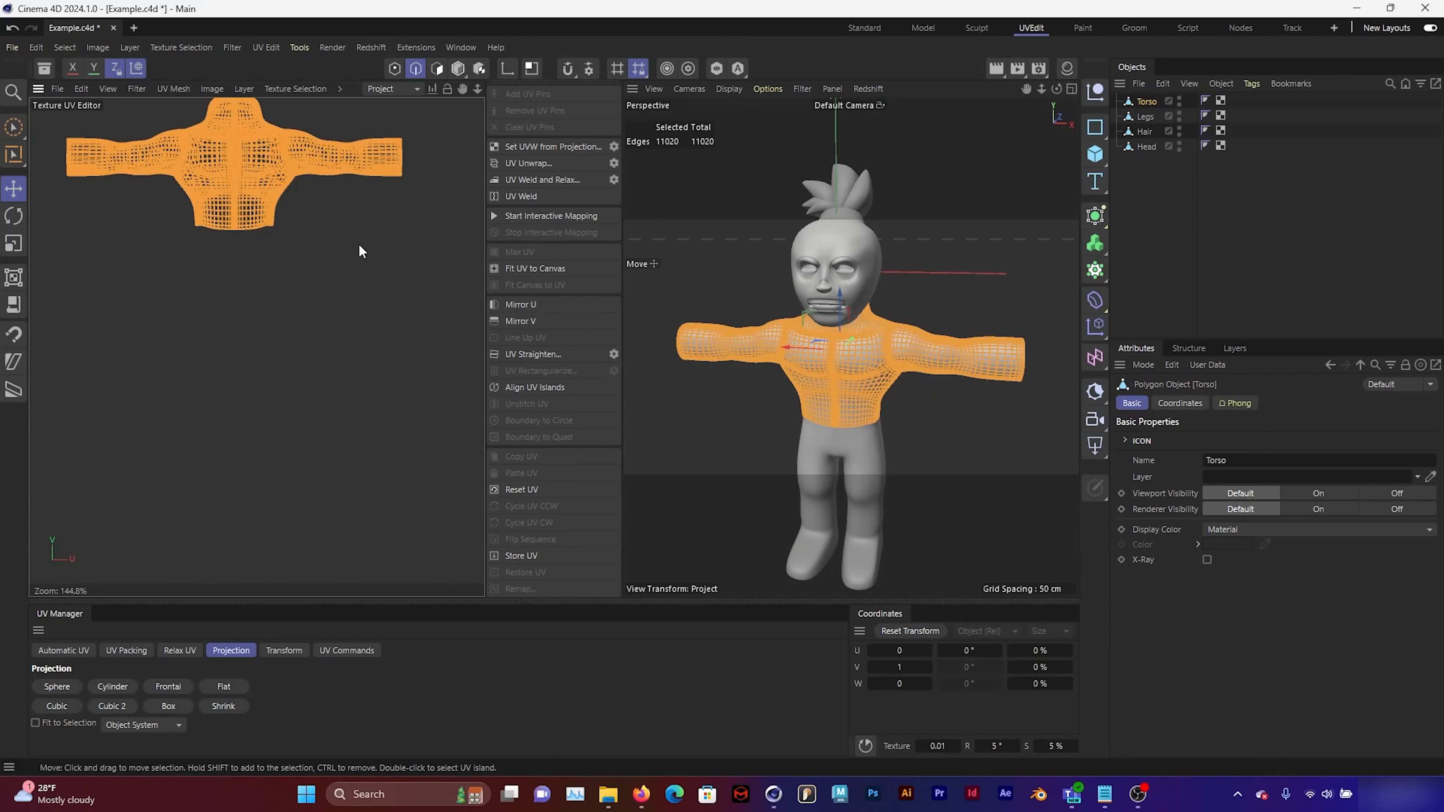
left_click_drag(462, 88, 484, 179)
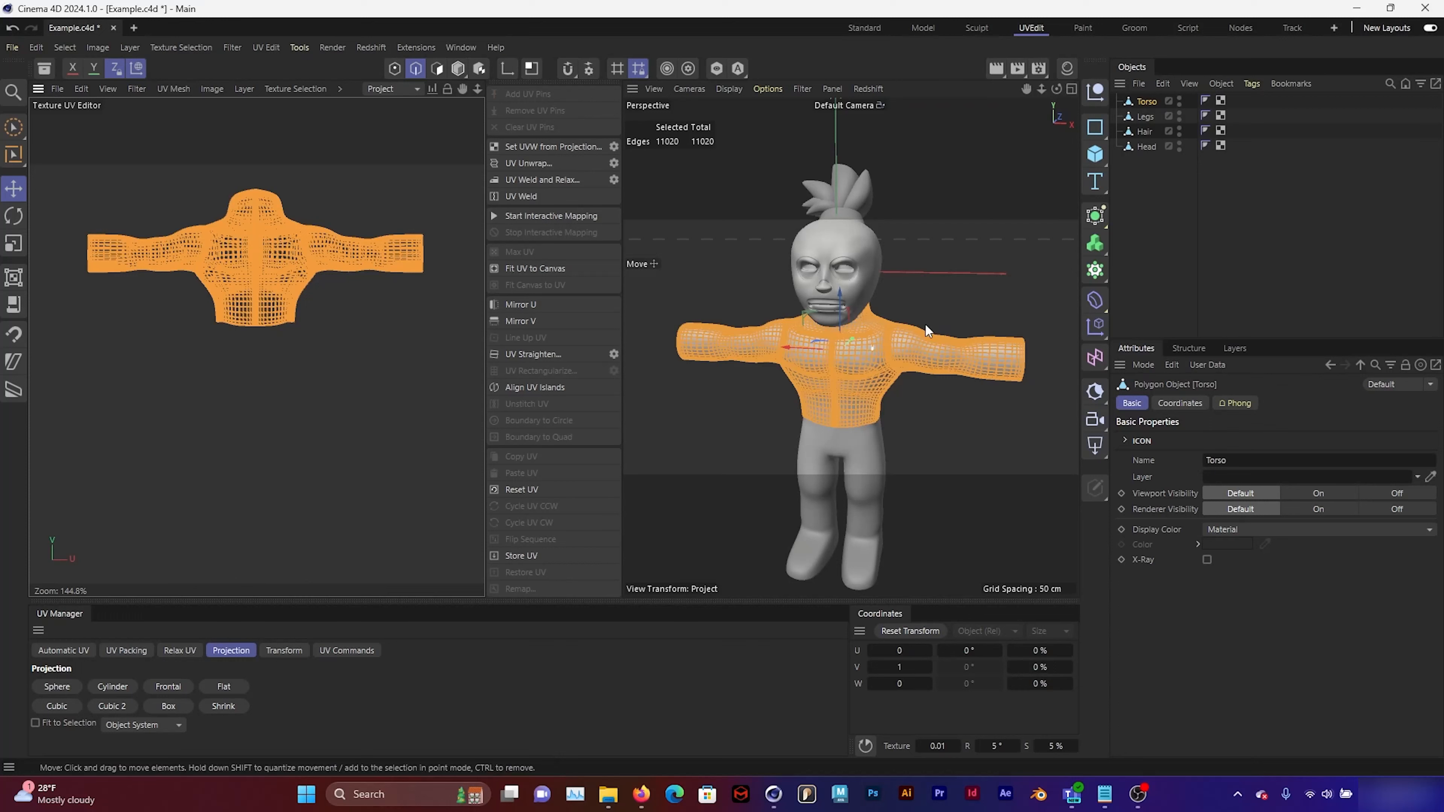
left_click_drag(925, 323, 965, 254, "alt")
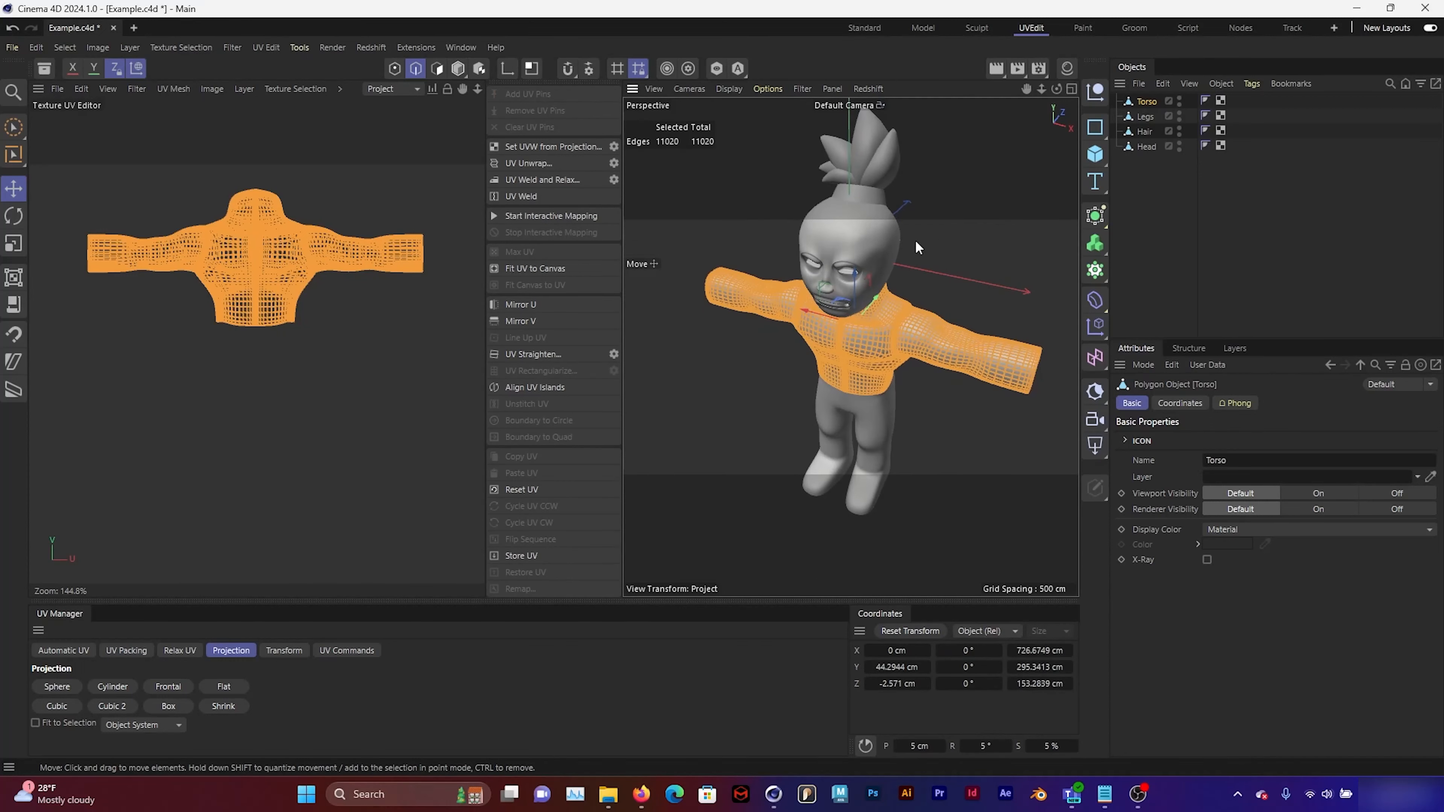
left_click(460, 68)
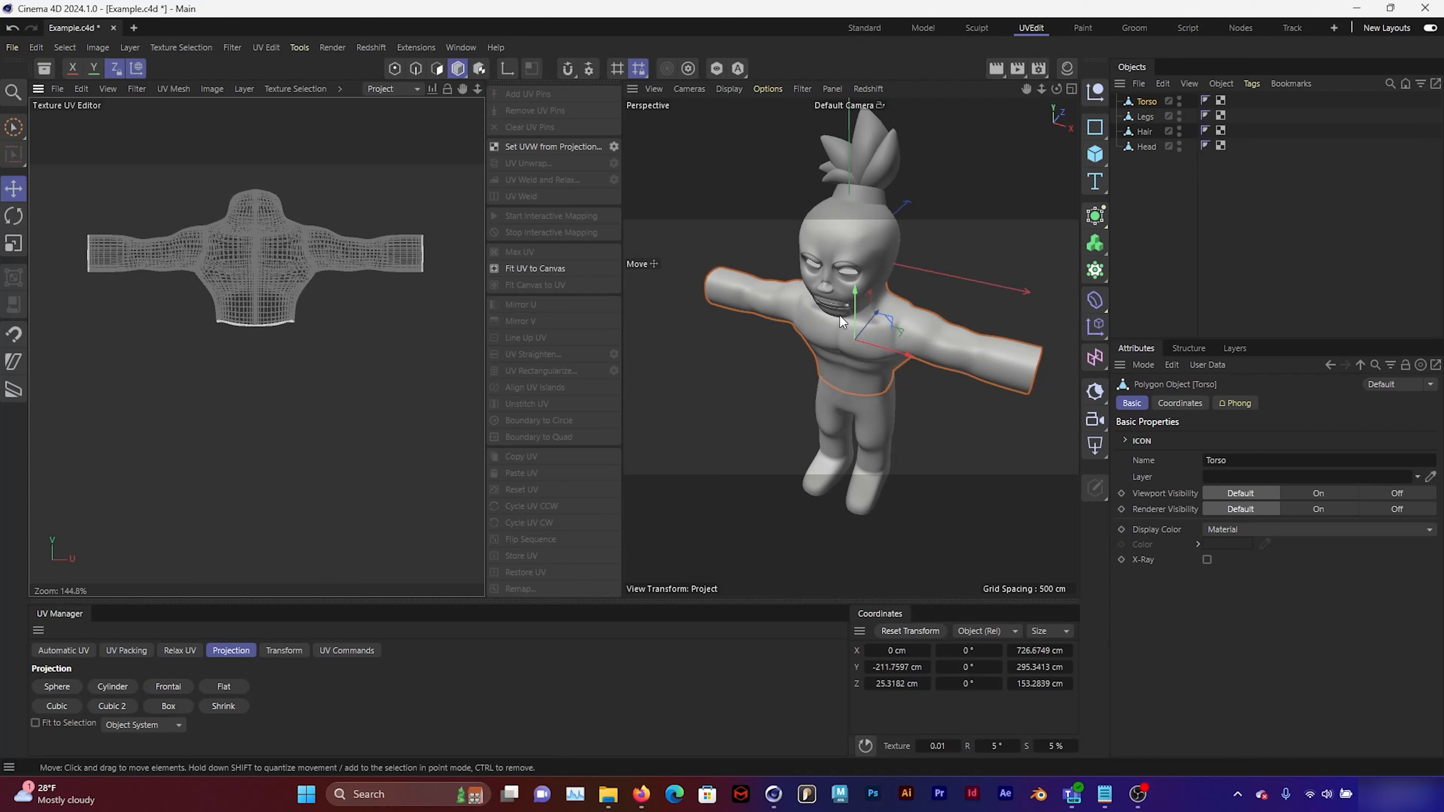
left_click_drag(839, 310, 879, 290, "alt")
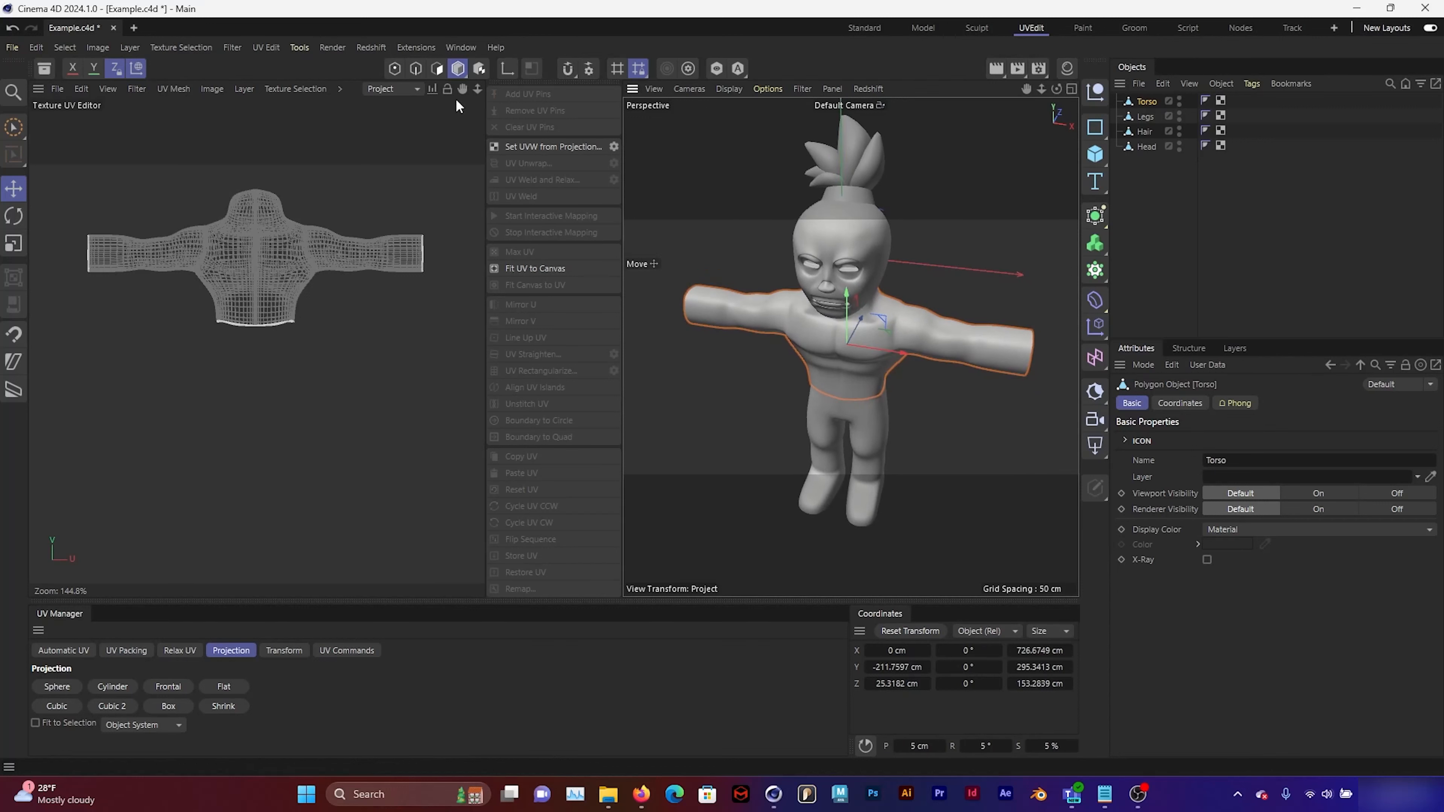
Switch the torso back to Edge mode and clear its edge selection.
left_click(417, 68)
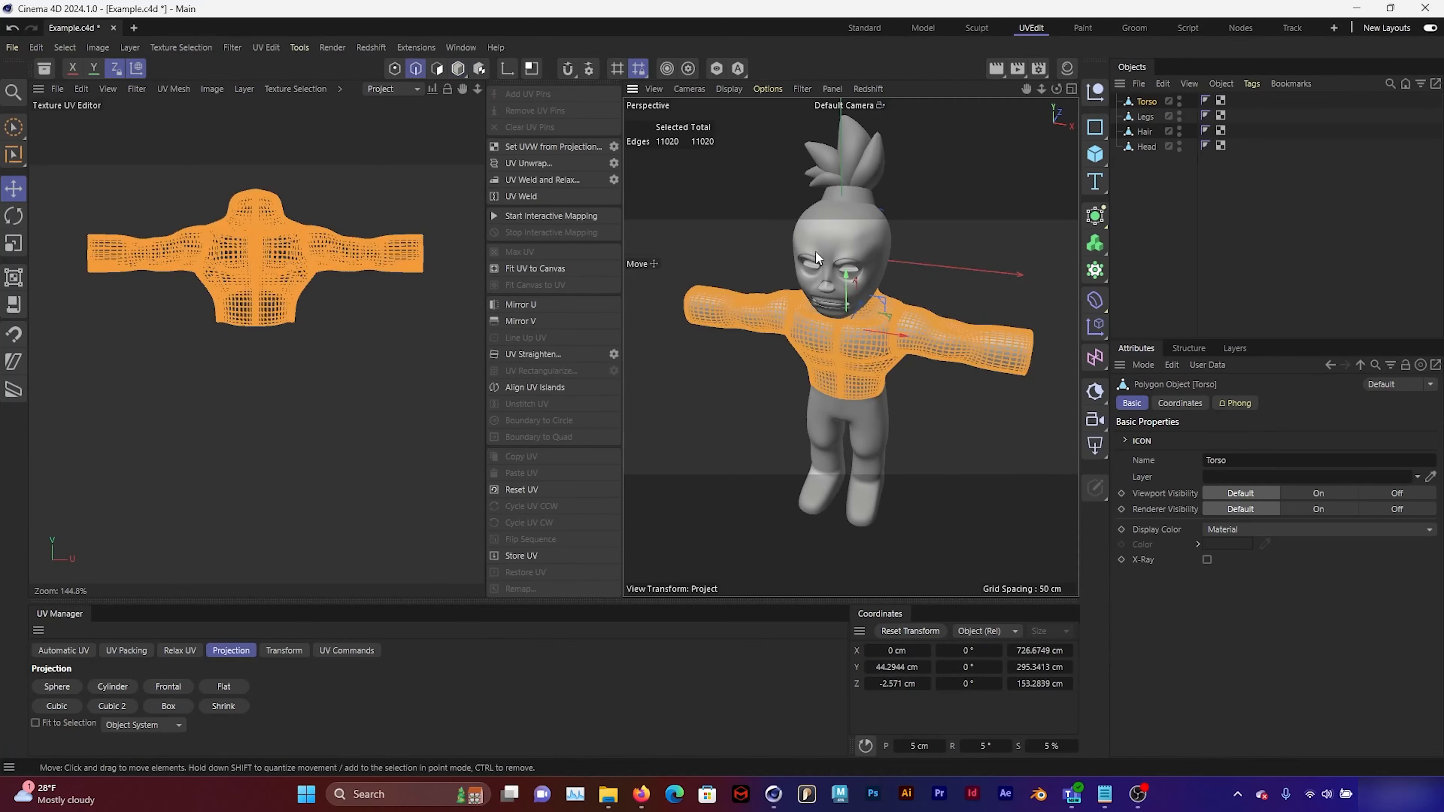
left_click_drag(814, 250, 916, 321, "alt")
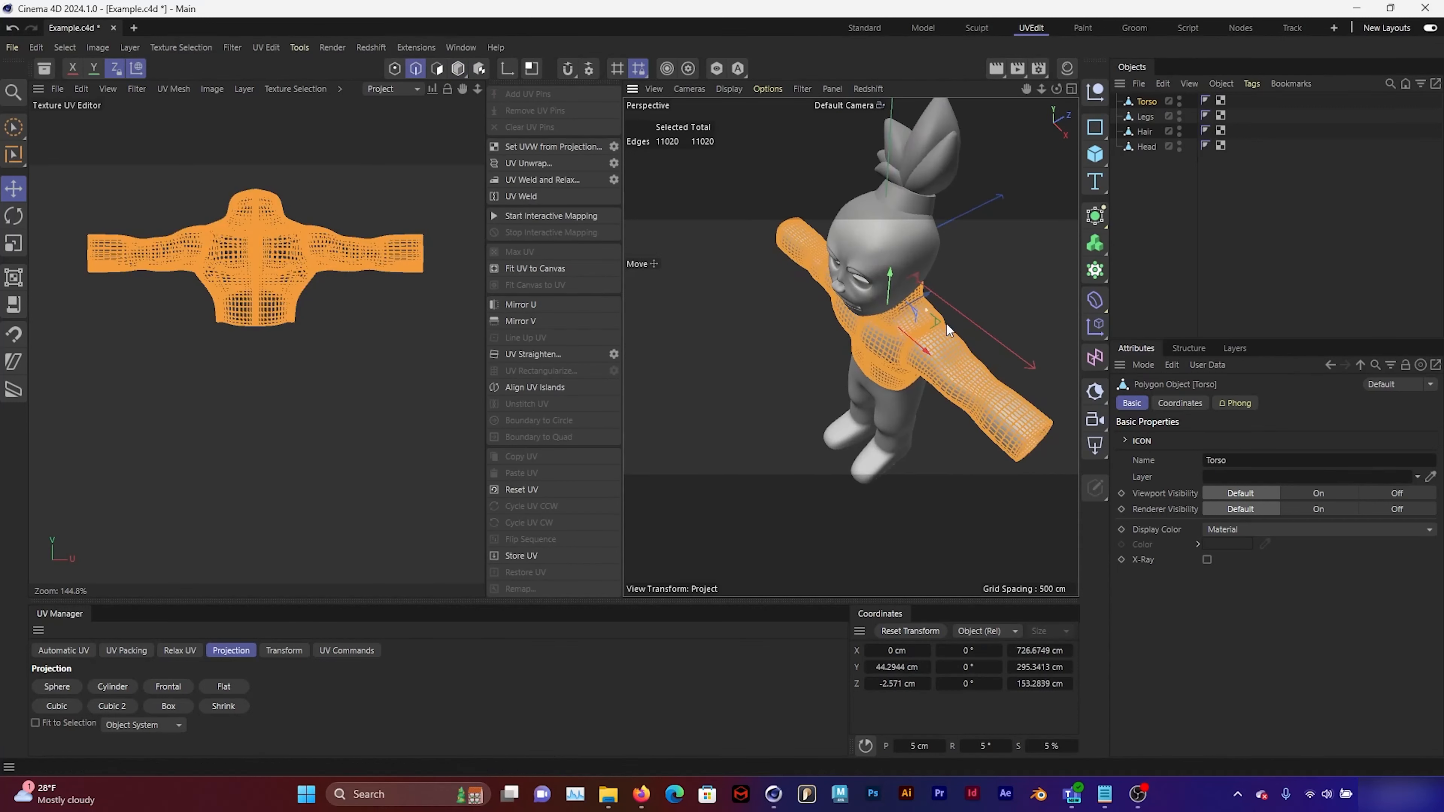
left_click_drag(812, 271, 910, 229, "alt")
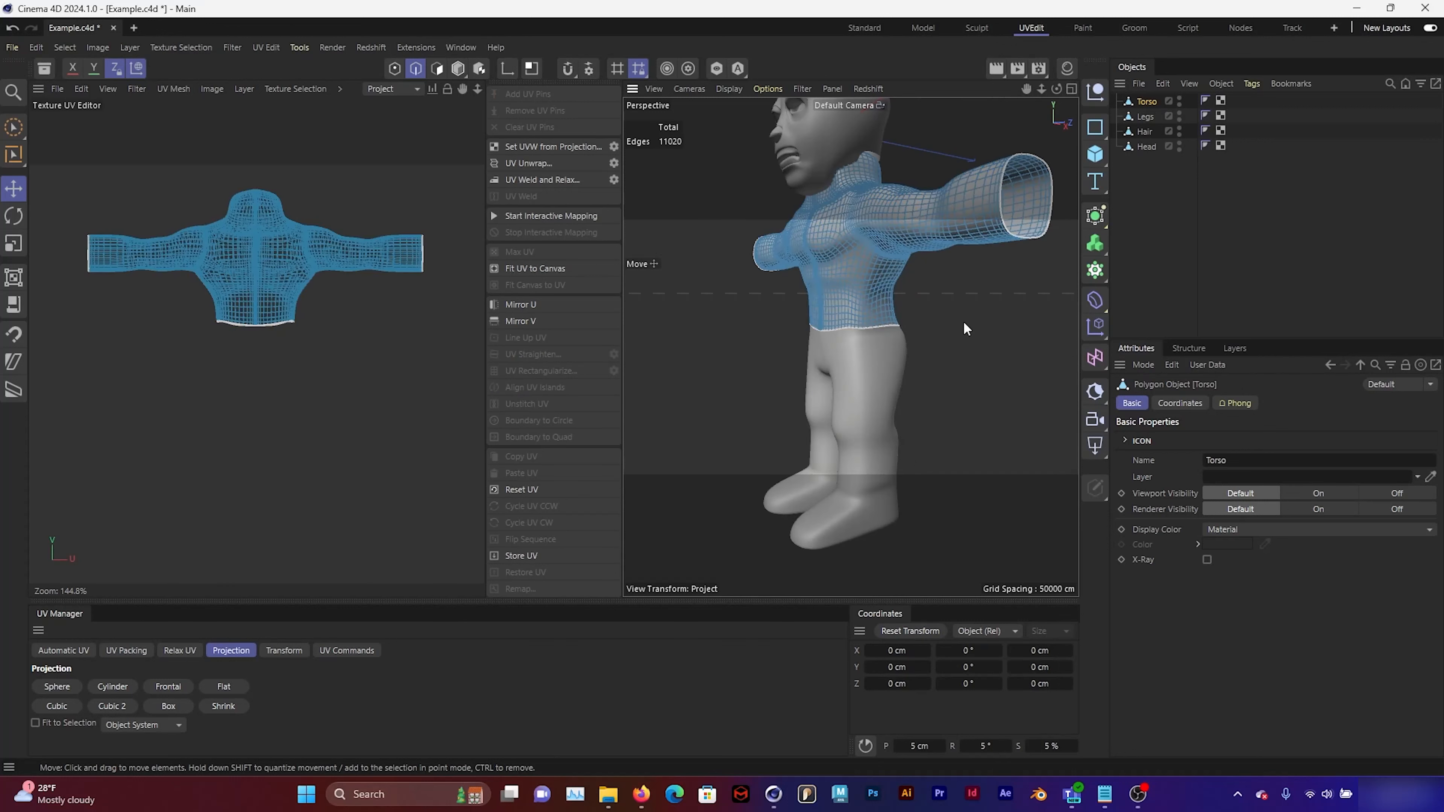
Use Loop Selection to select the edge loop running under the character's left arm and down the side of the torso.
left_click(66, 48)
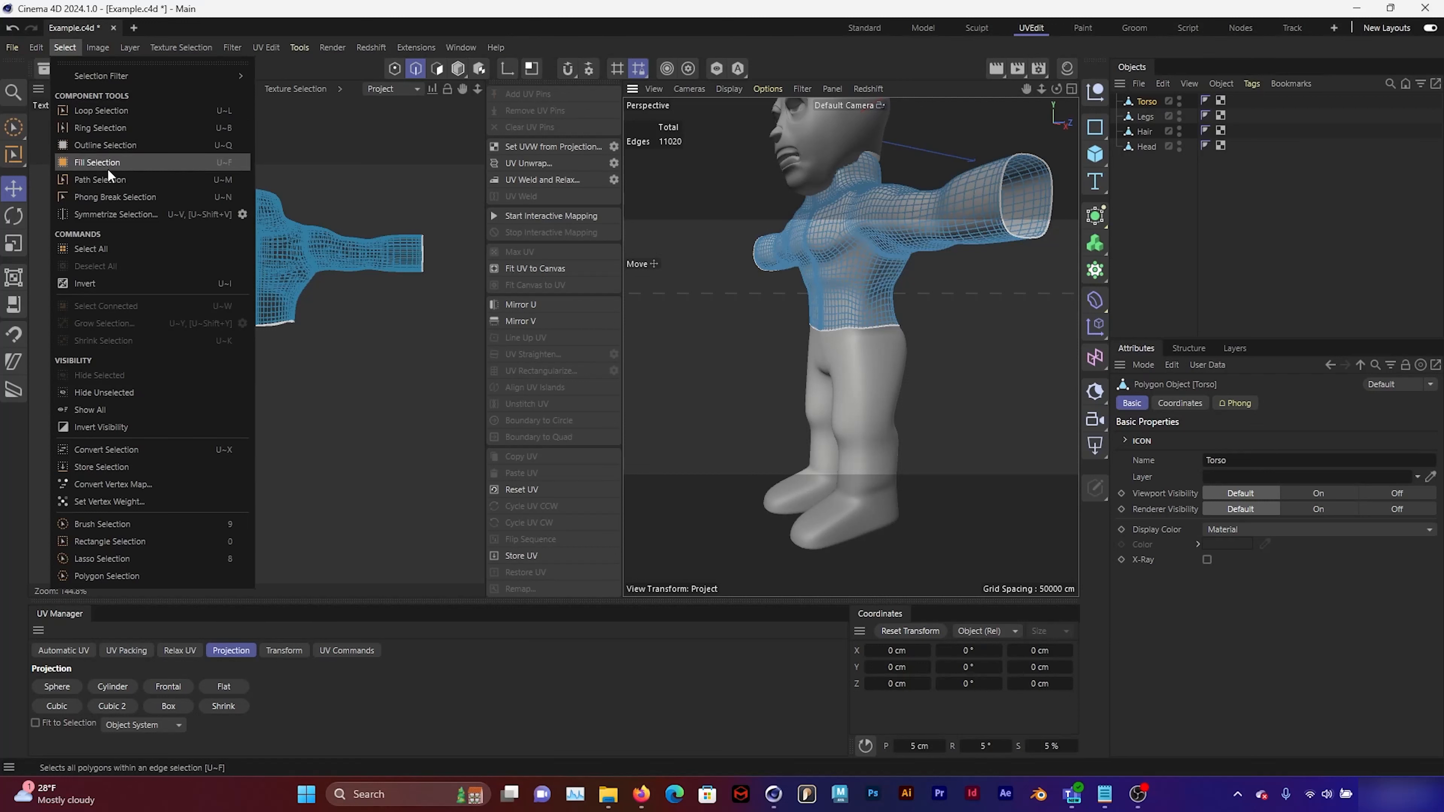
left_click(132, 110)
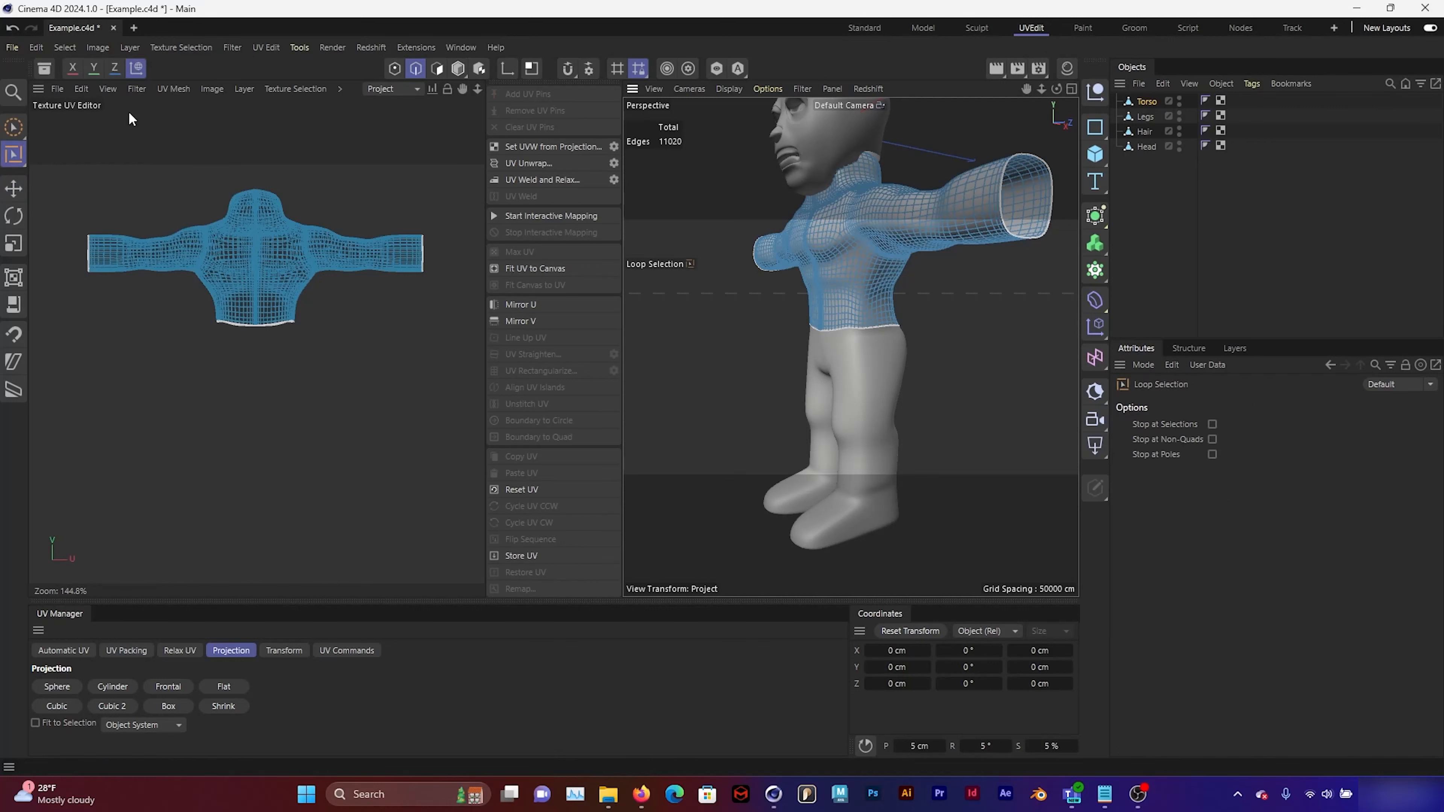
left_click_drag(763, 283, 731, 225, "alt")
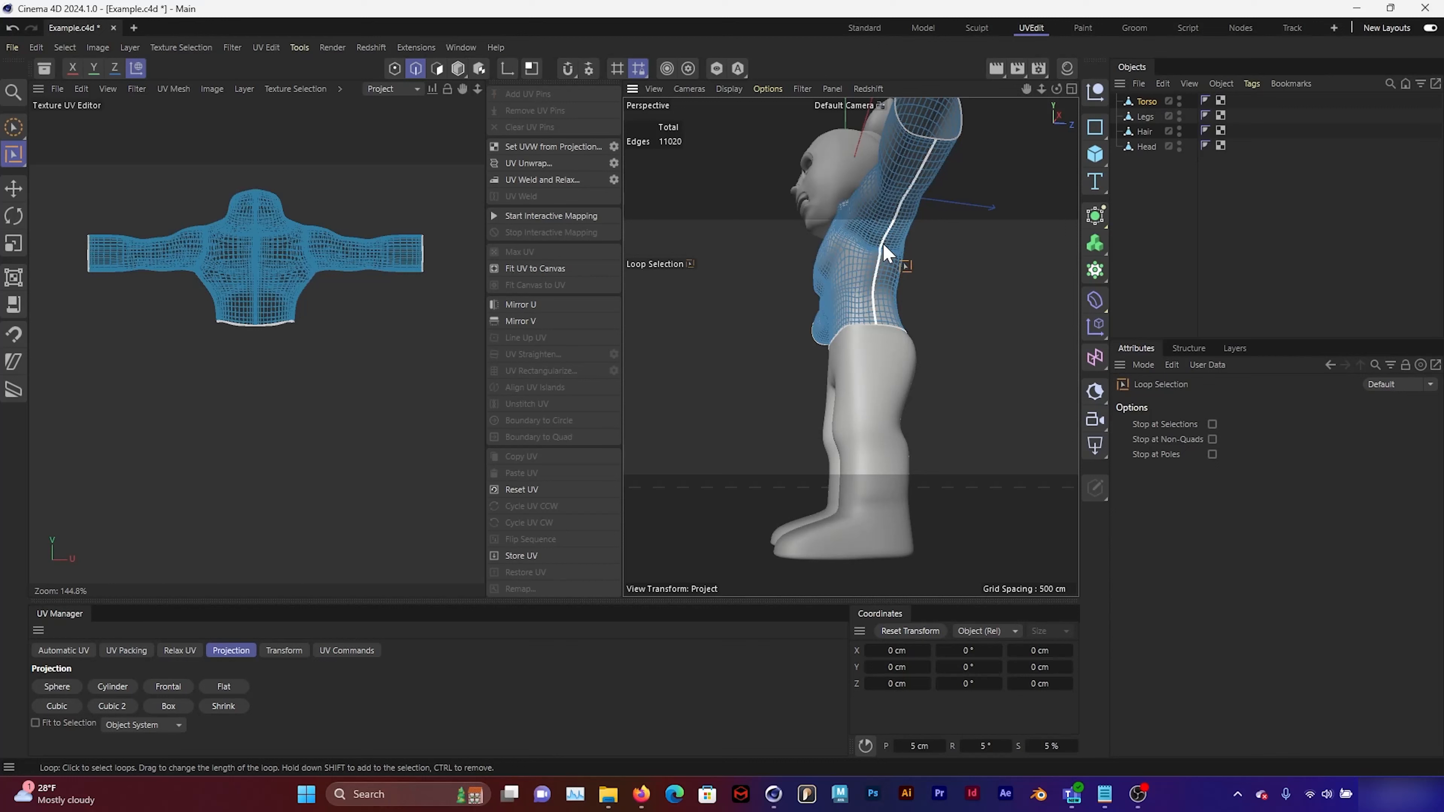
left_click_drag(888, 255, 836, 282, "alt")
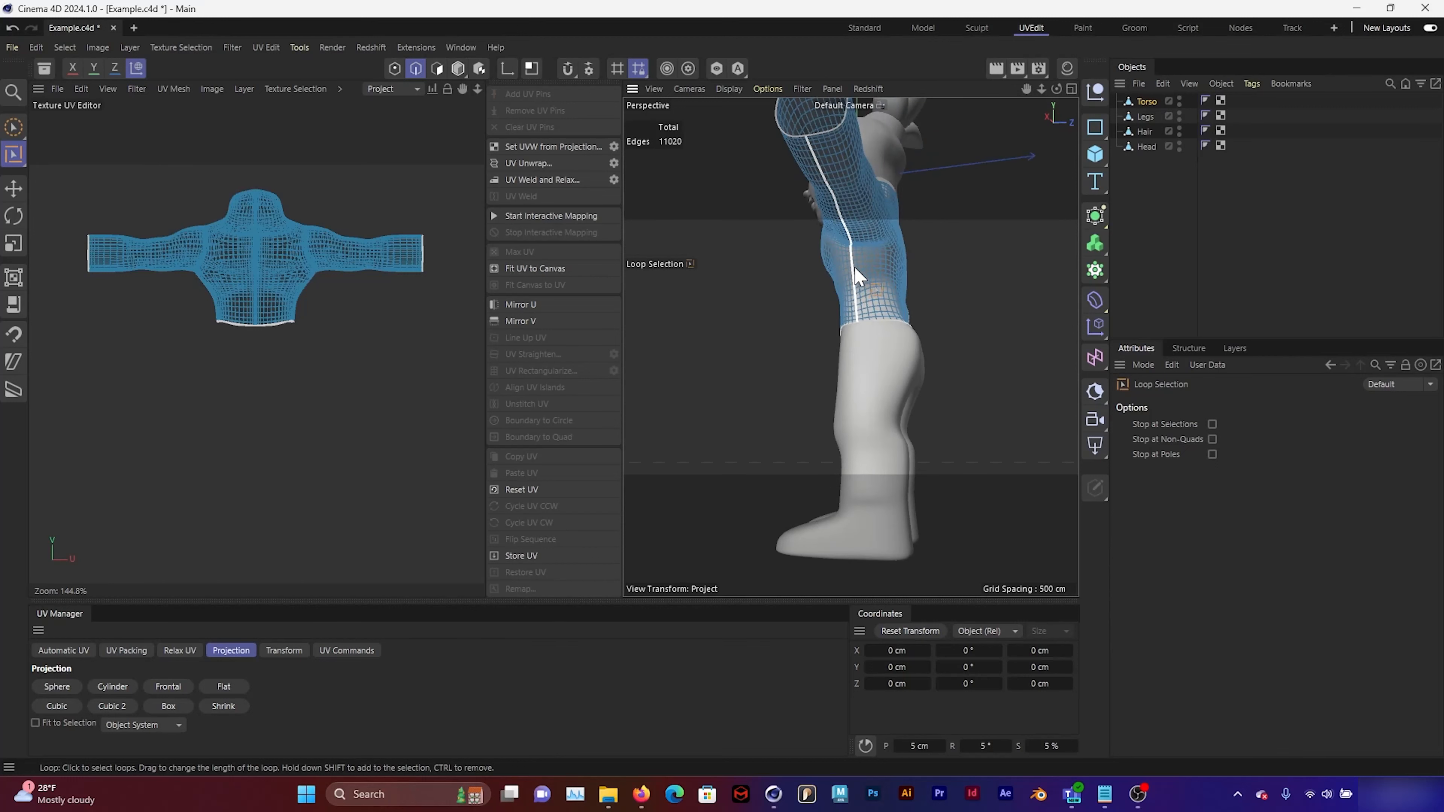
left_click(861, 277)
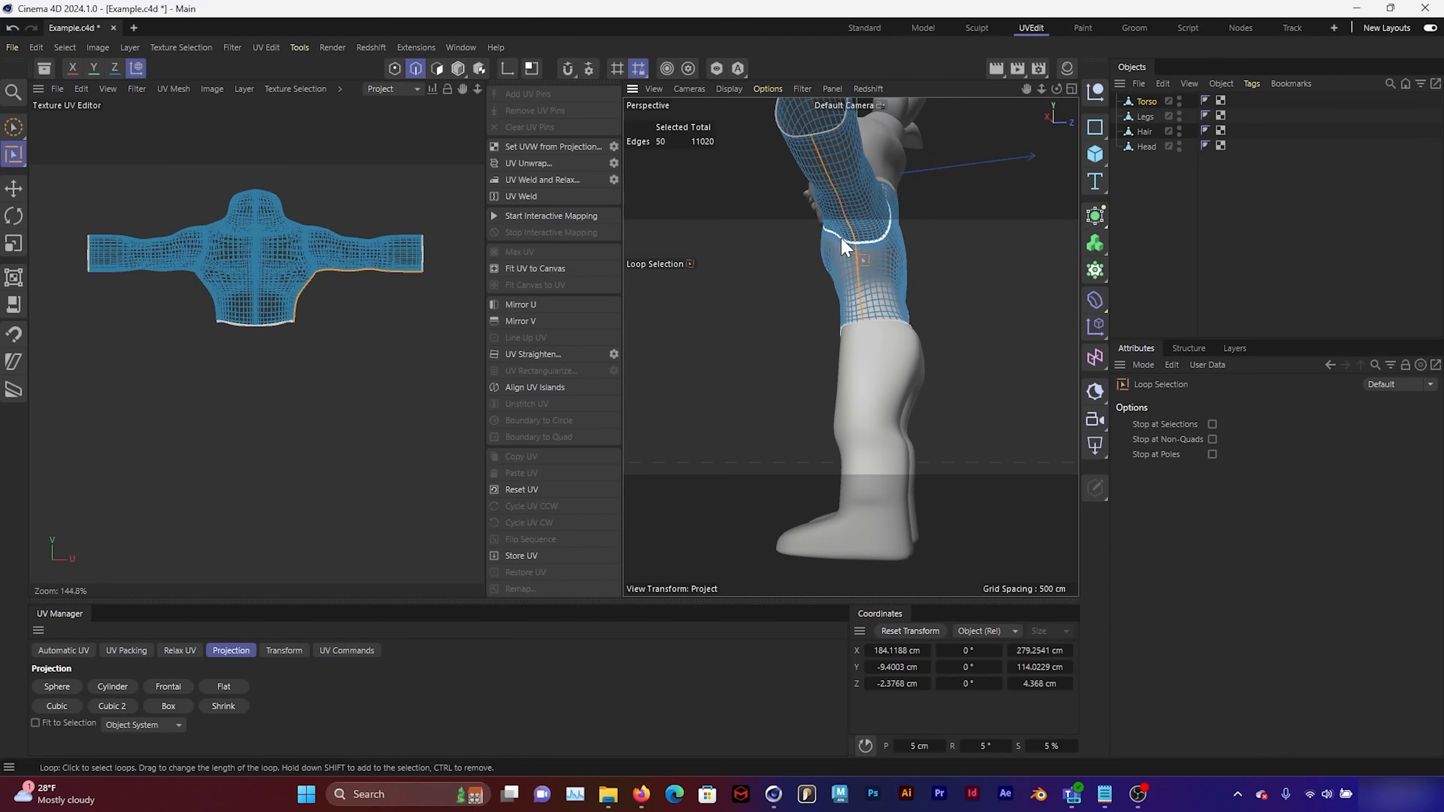
Add the edge loop running along the top of both arms and over the shoulders to the torso's seam selection.
left_click_drag(855, 239, 890, 385, "alt")
scroll(890, 384, "up", 5)
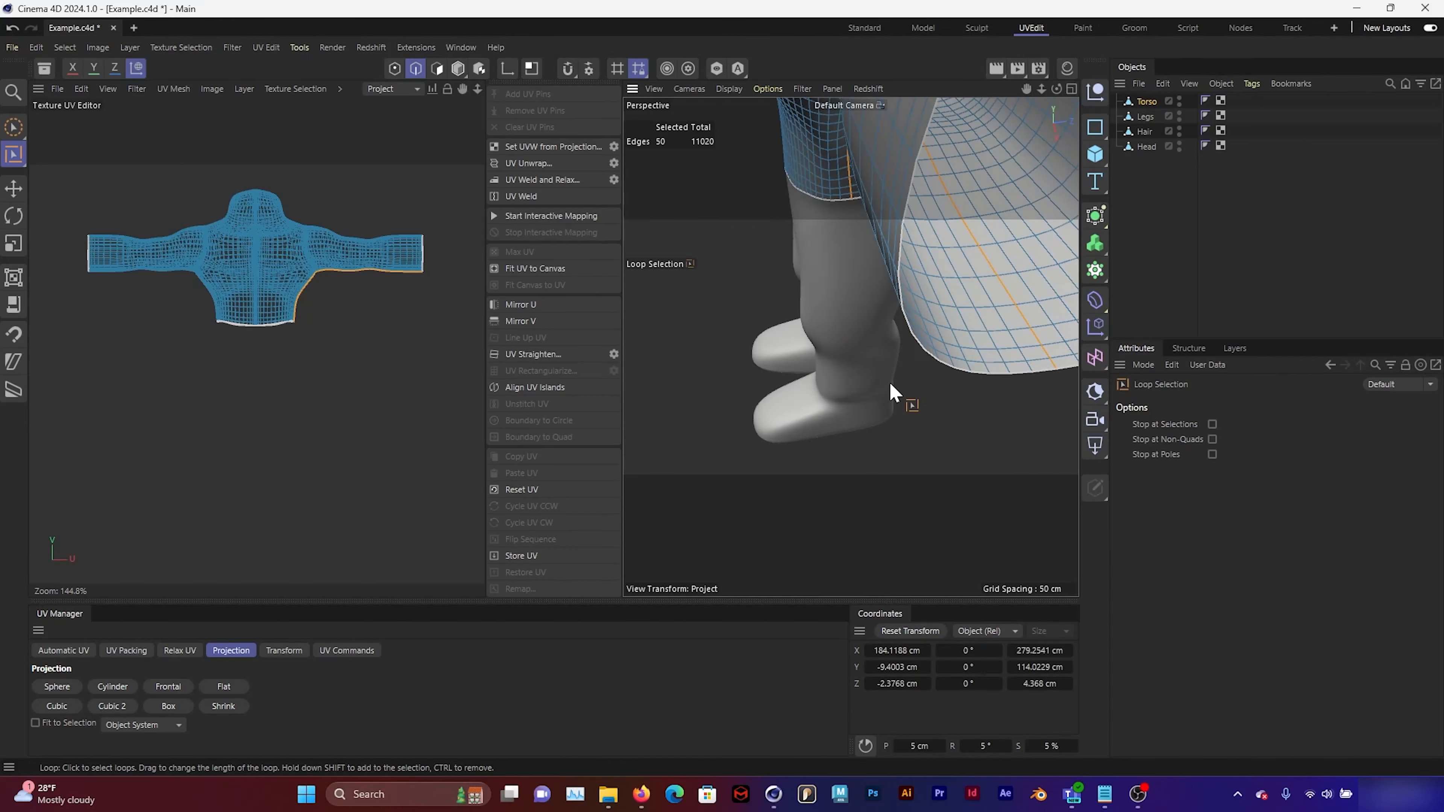
left_click_drag(1025, 86, 887, 310)
scroll(886, 310, "down", 2)
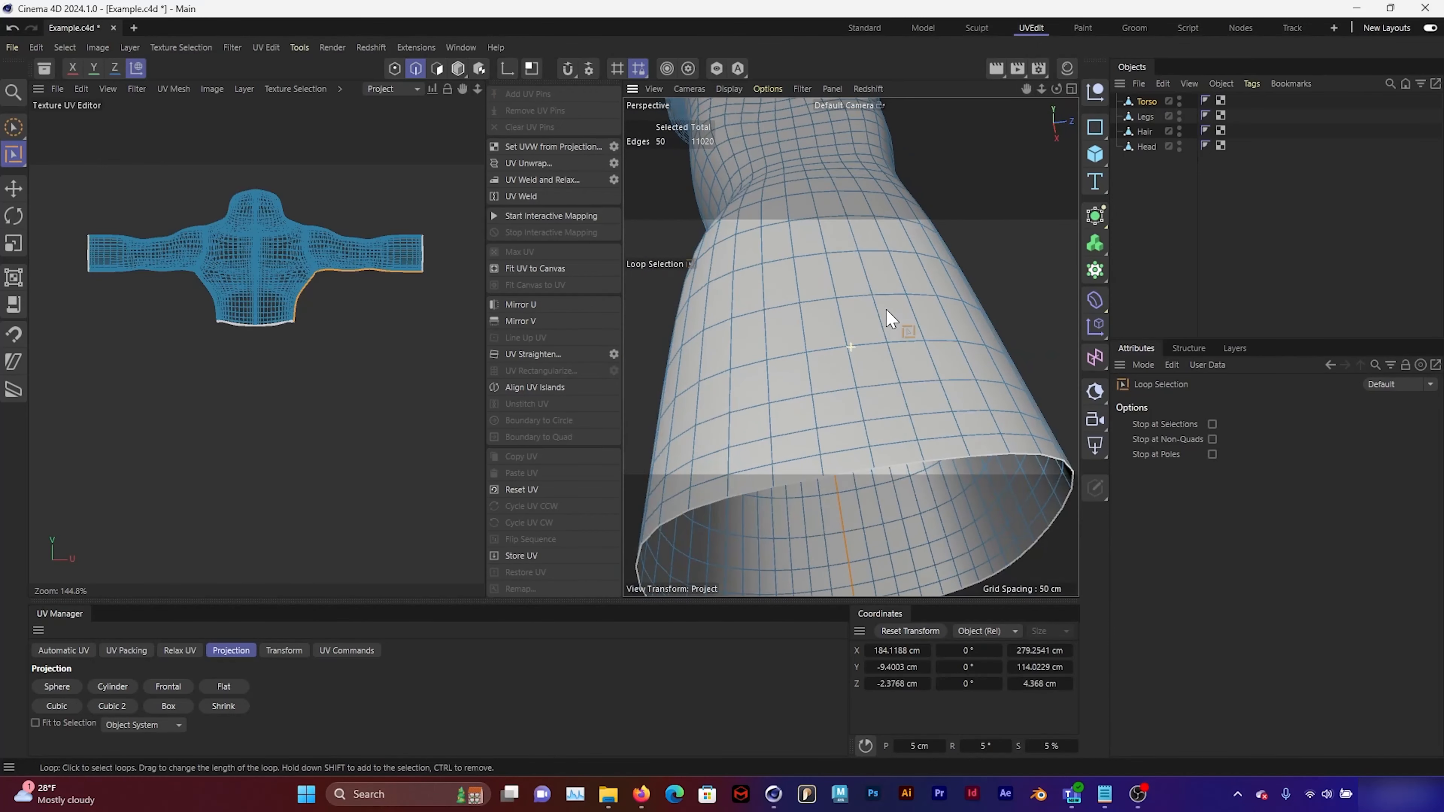
left_click(847, 360, "shift")
scroll(848, 358, "down", 3)
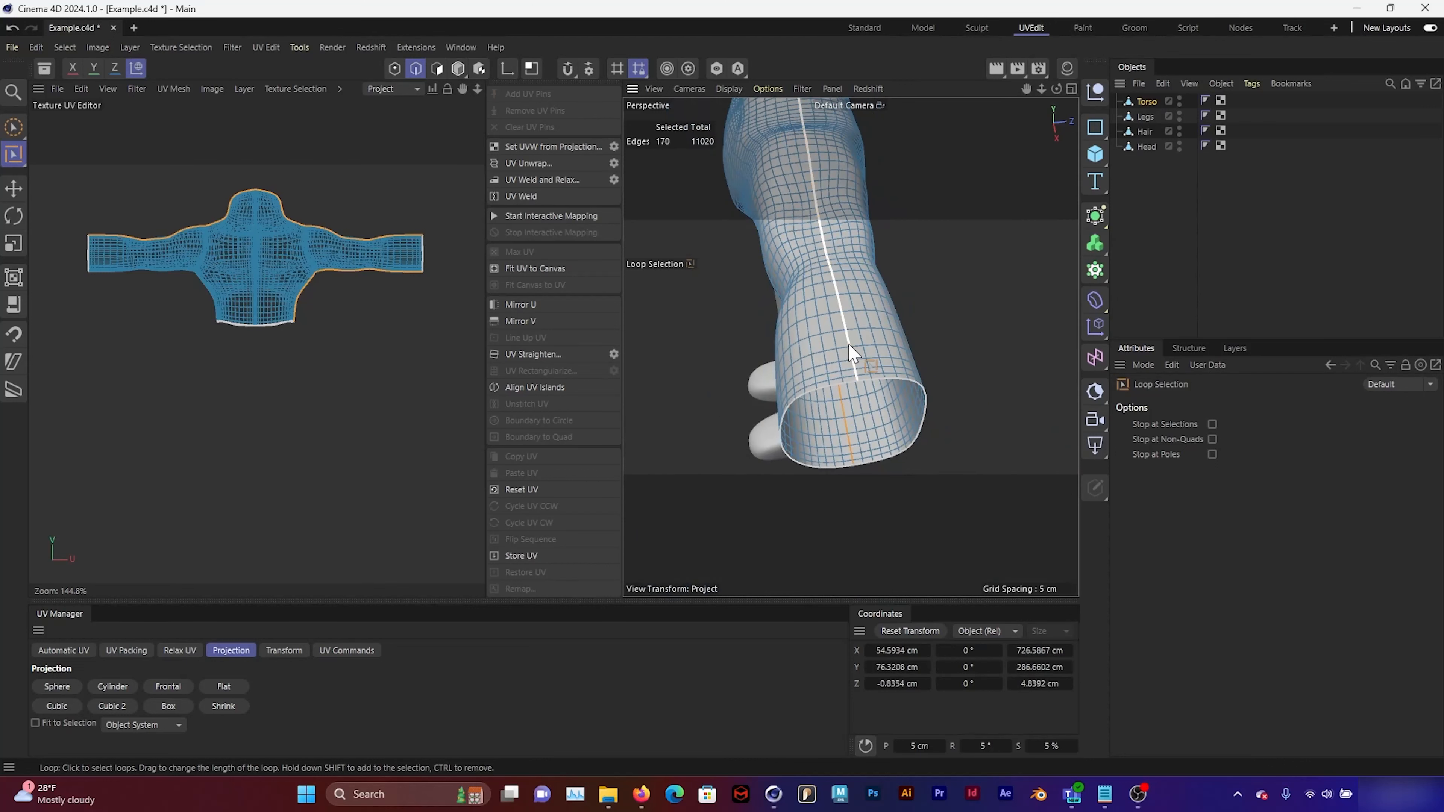
scroll(848, 354, "down", 2)
Add the edge loop under the character's right arm and down that side of the torso to the seam selection.
left_click_drag(846, 345, 1022, 260, "alt")
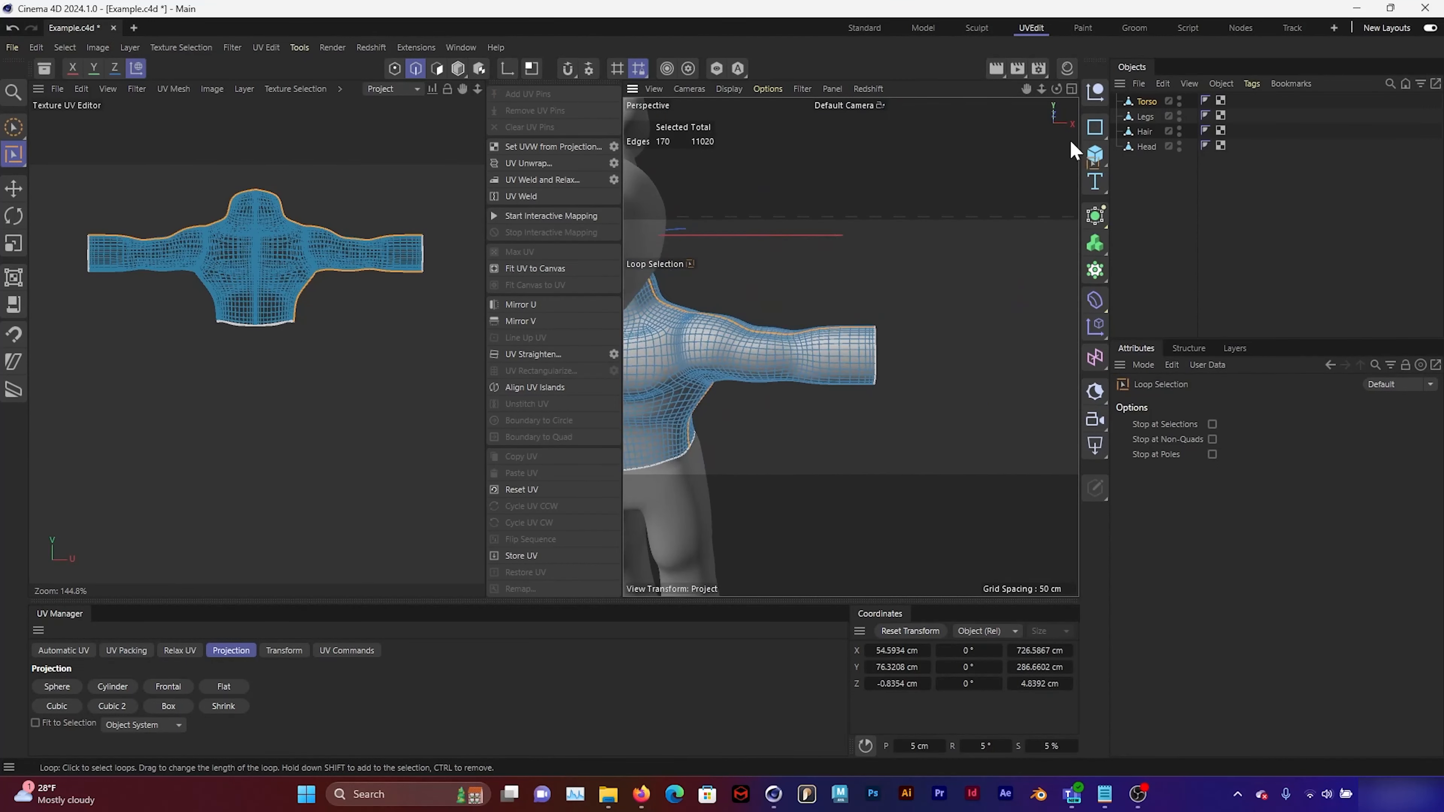
left_click_drag(1034, 86, 1026, 313)
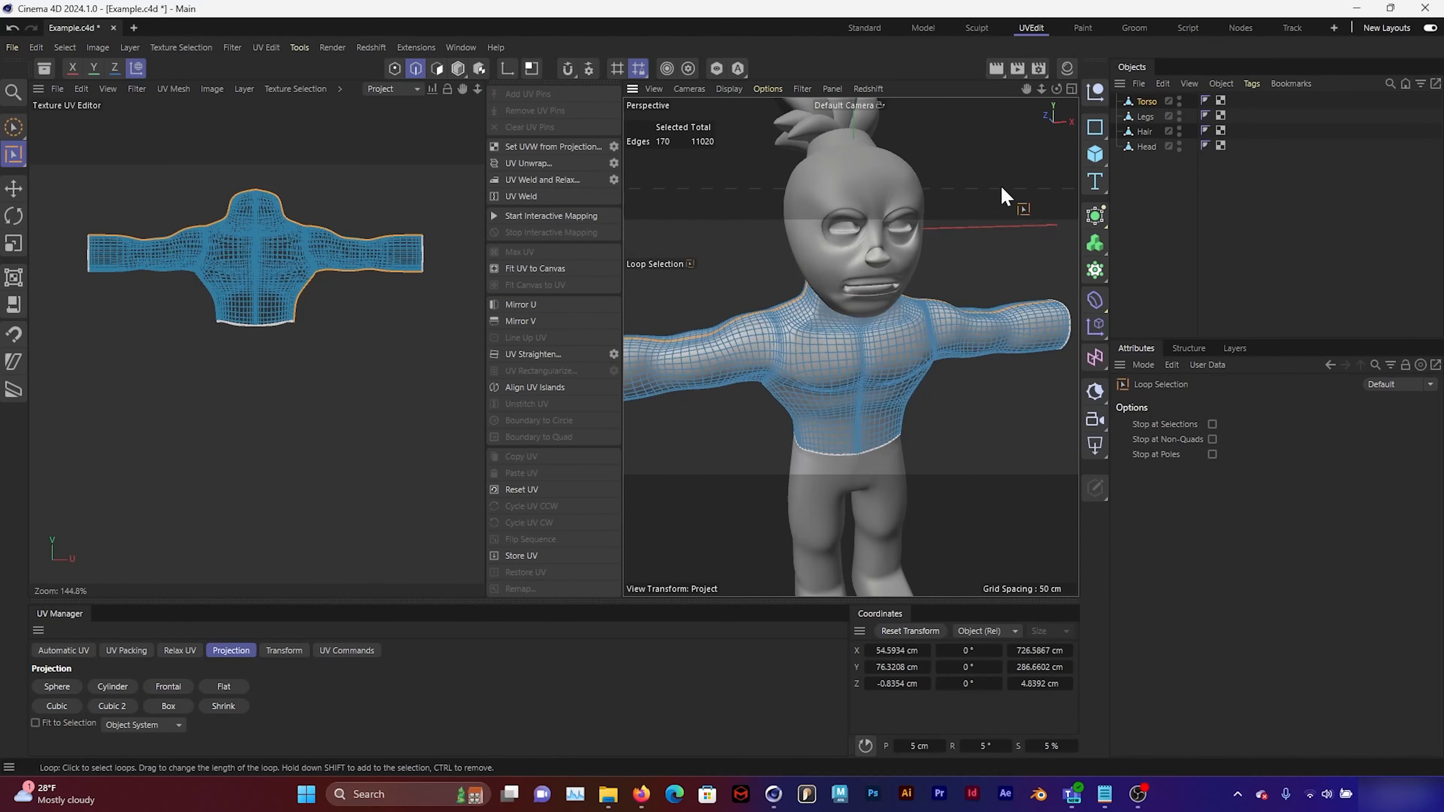
left_click_drag(1027, 88, 1119, 83)
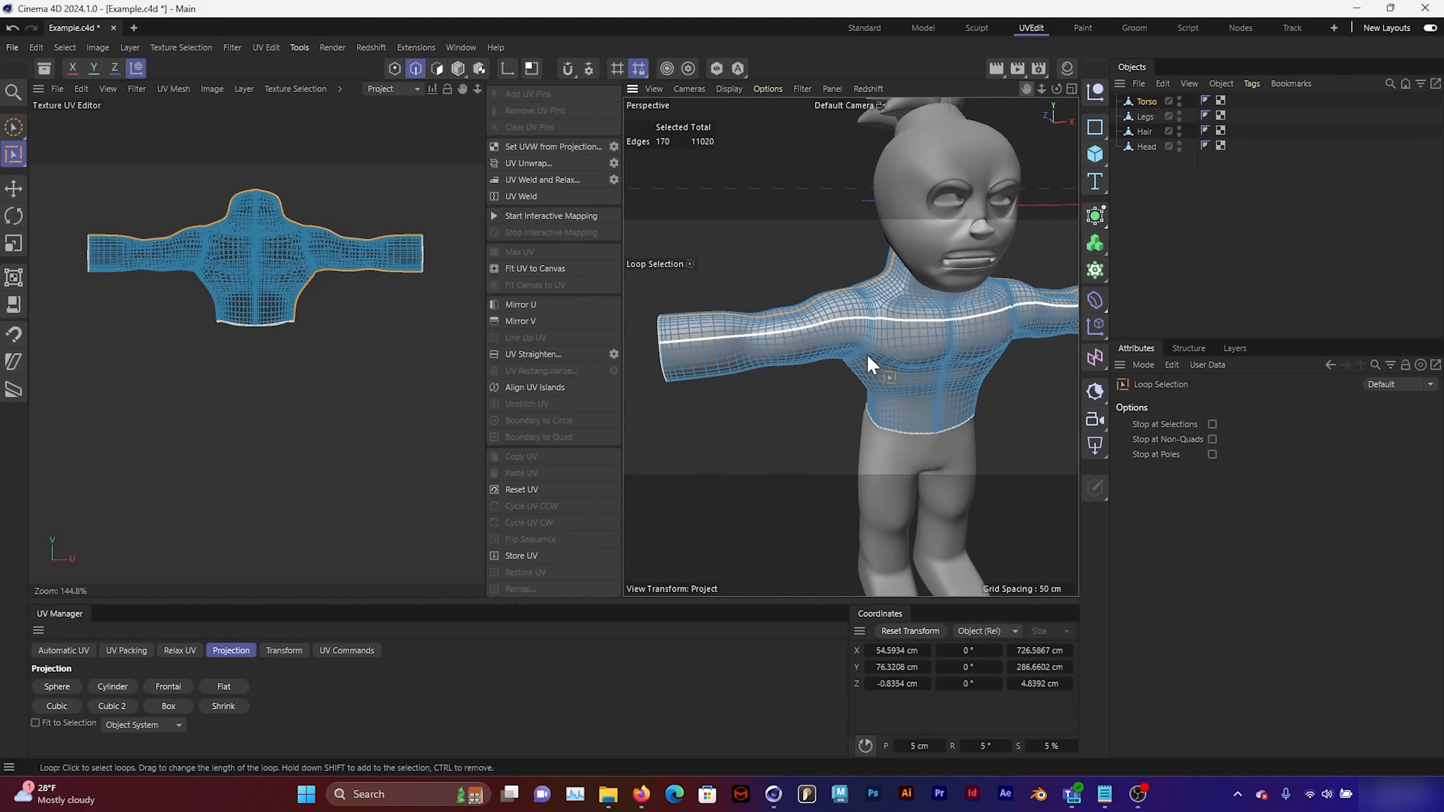
left_click_drag(849, 368, 933, 200, "alt")
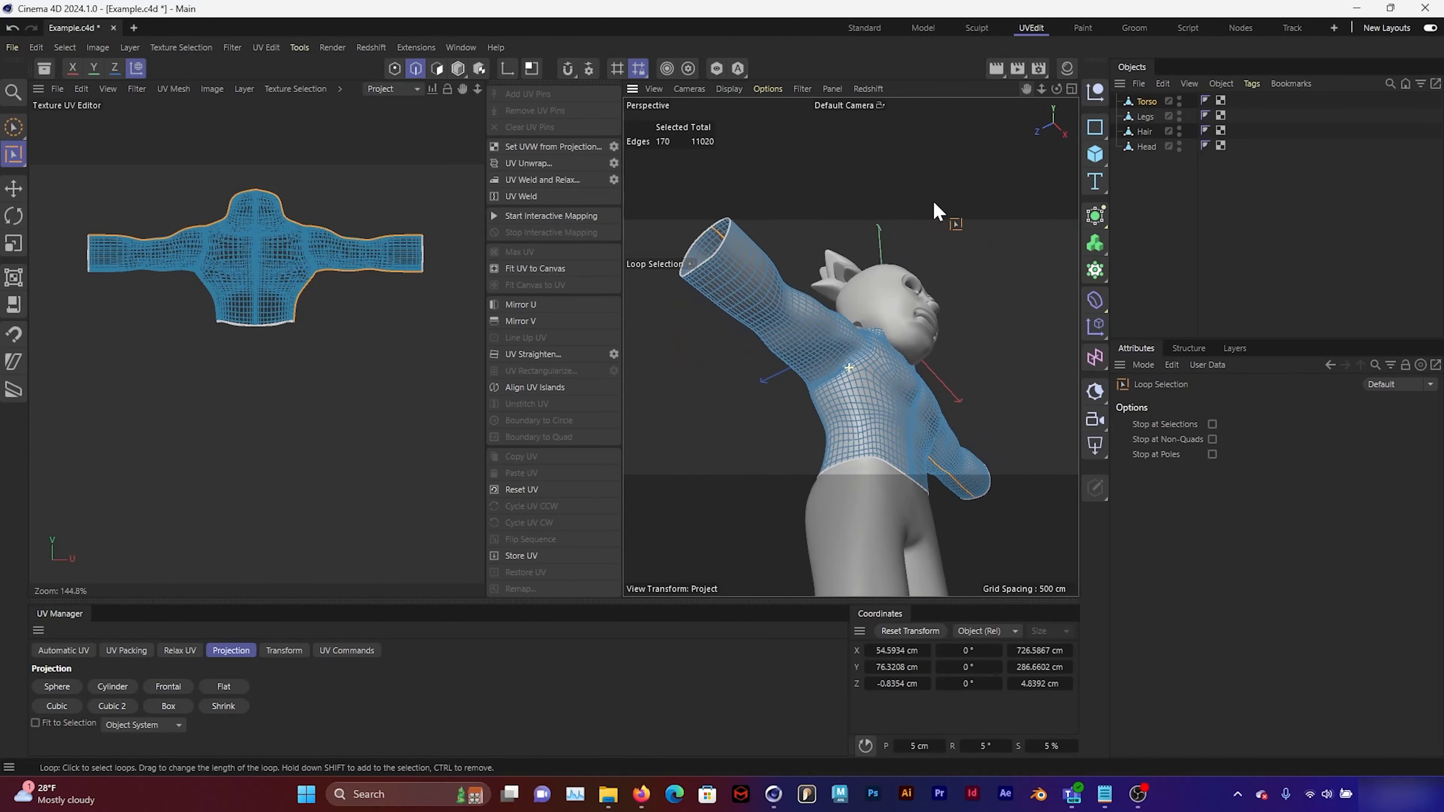
left_click(840, 413, "shift")
Unwrap the torso's UVs along the selected seam edges with UV Unwrap.
left_click_drag(840, 414, 791, 498, "alt")
left_click_drag(668, 205, 724, 263, "alt")
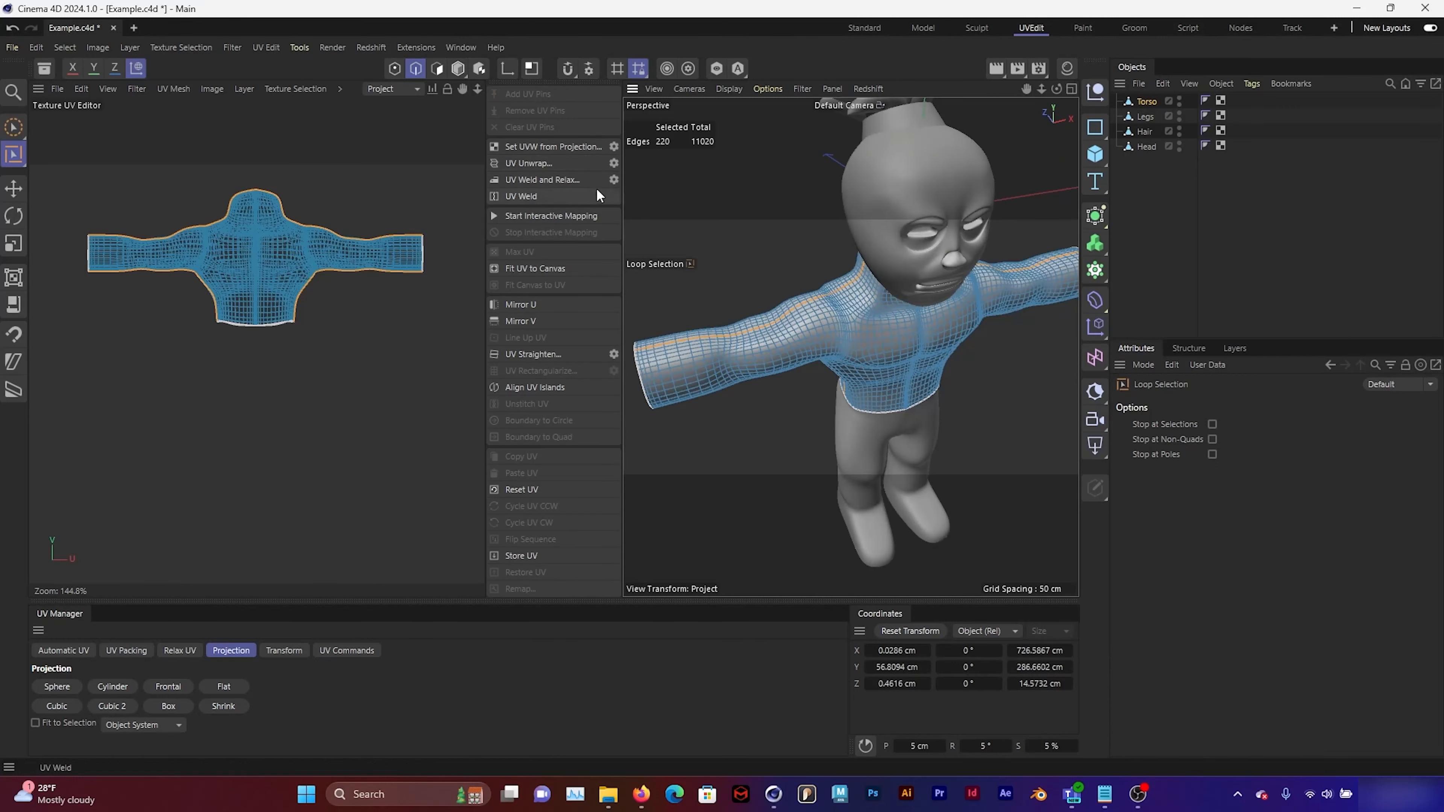
left_click(183, 91)
left_click(184, 92)
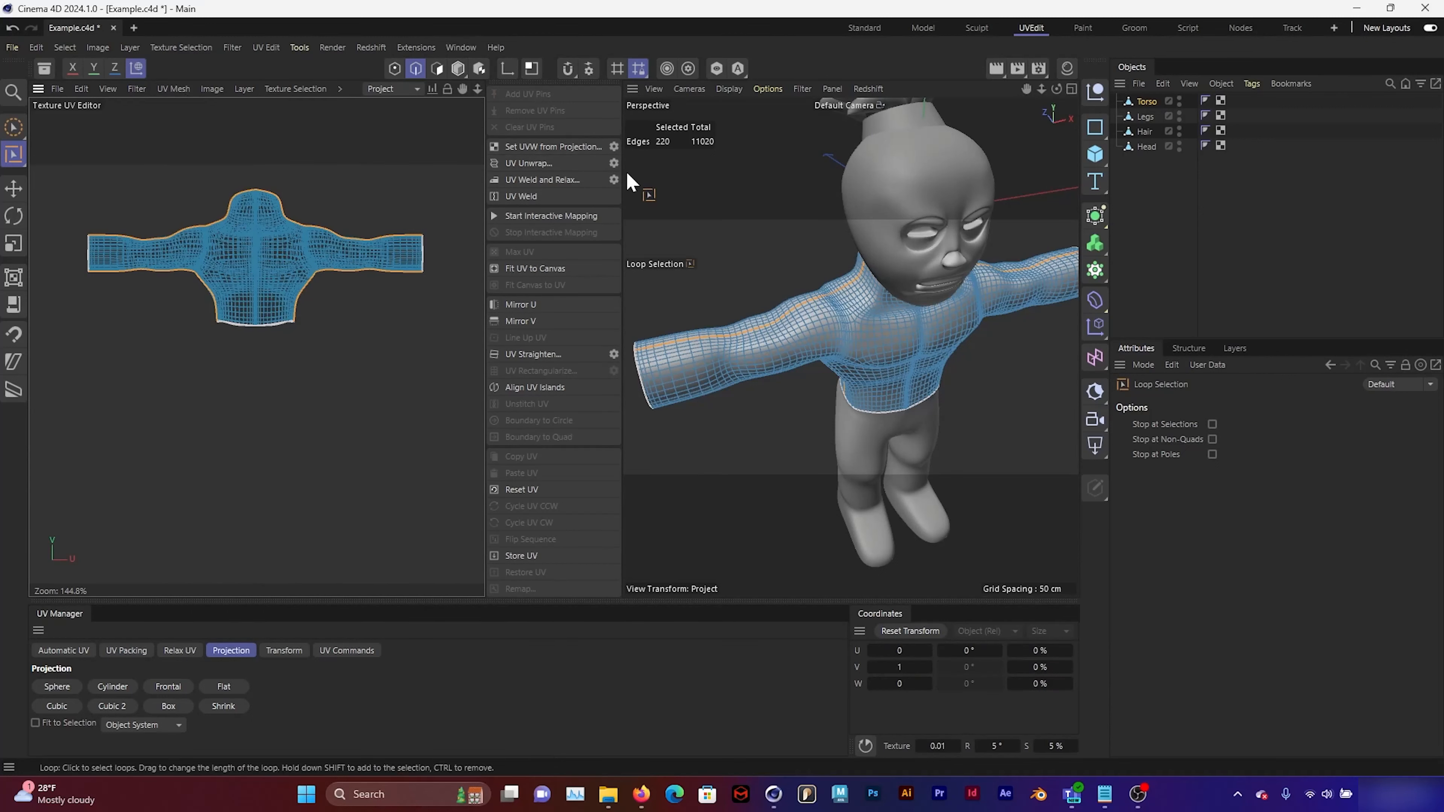
left_click(546, 163)
scroll(221, 109, "down", 2)
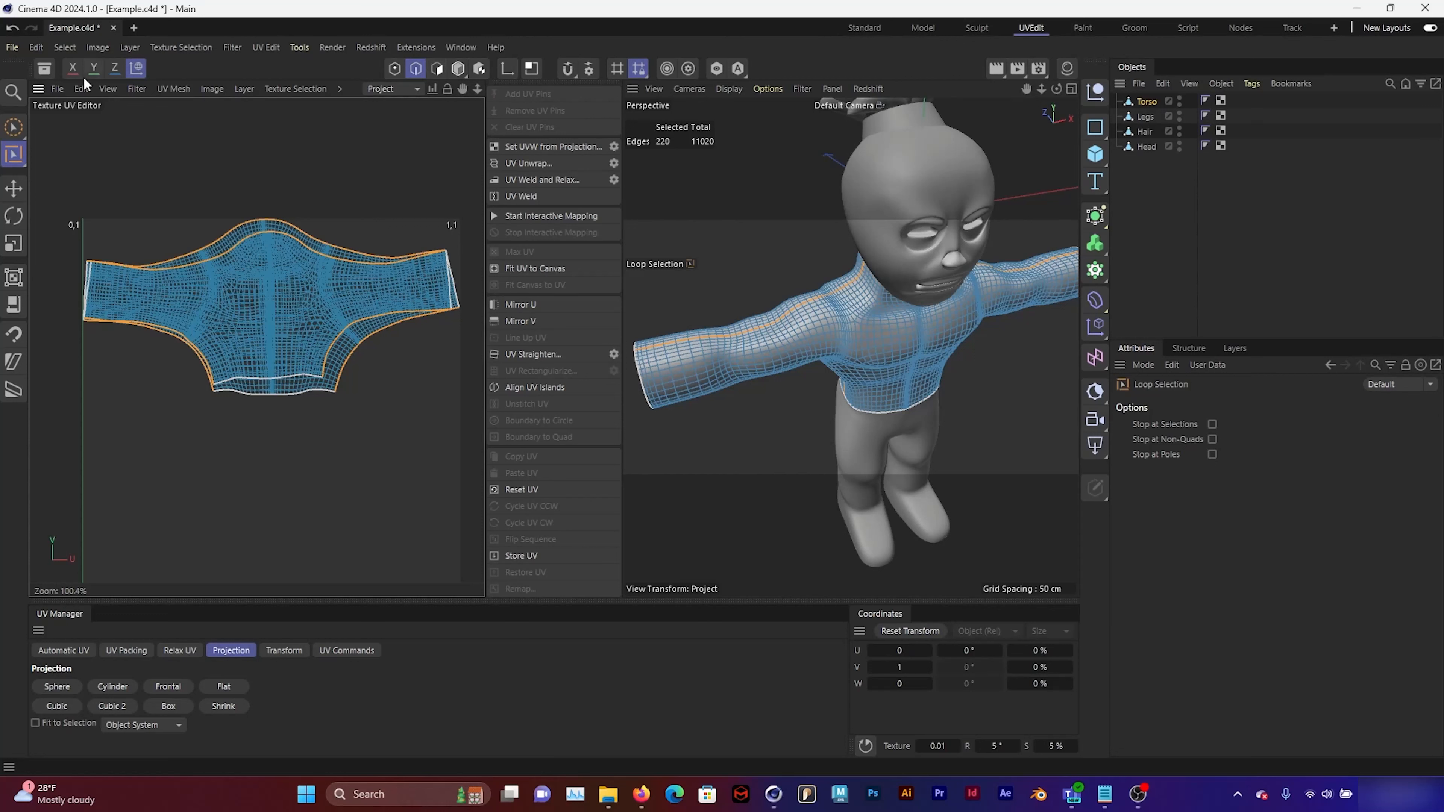
Use Fill Selection to select all polygons of the torso's front half in the unwrapped UV layout.
left_click(66, 48)
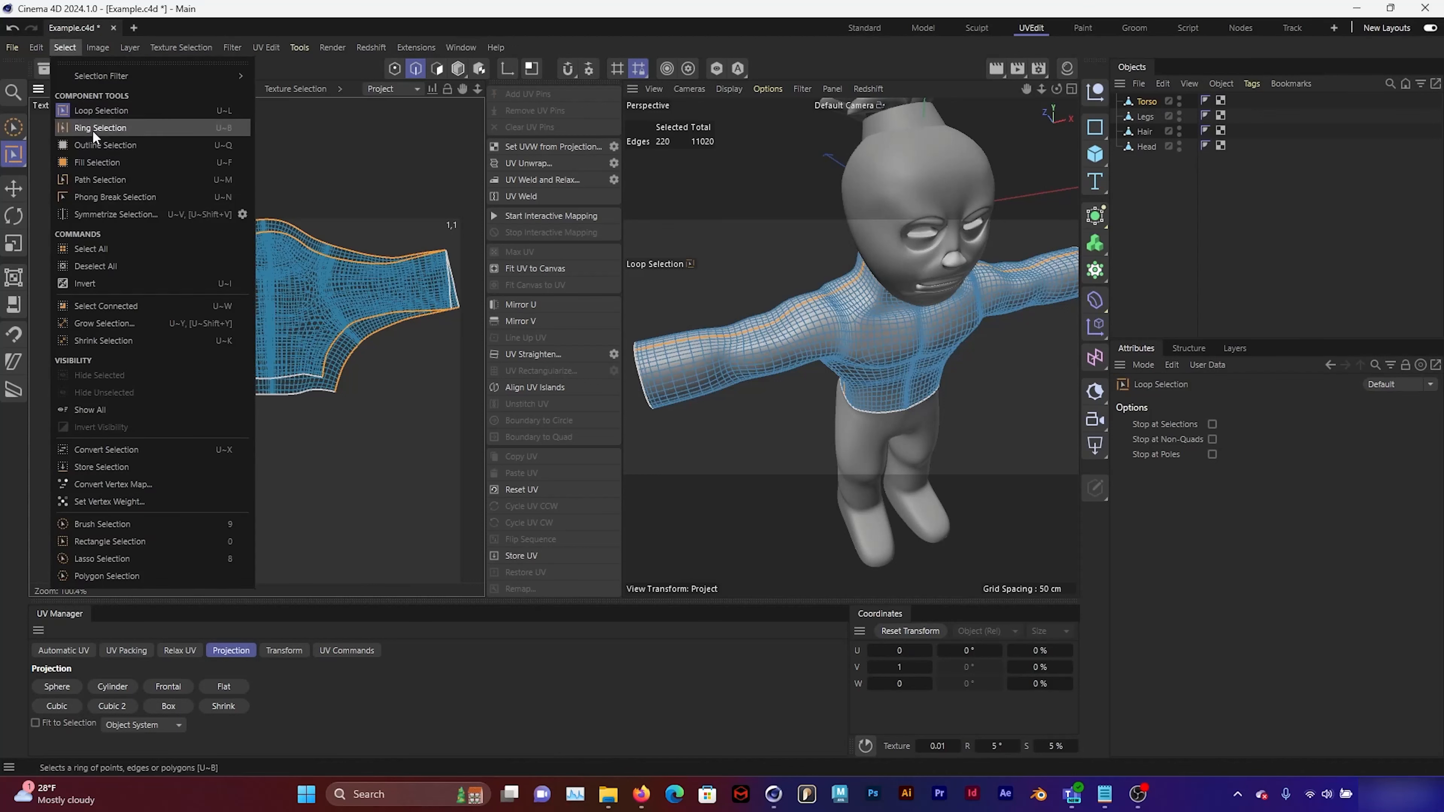
left_click(100, 164)
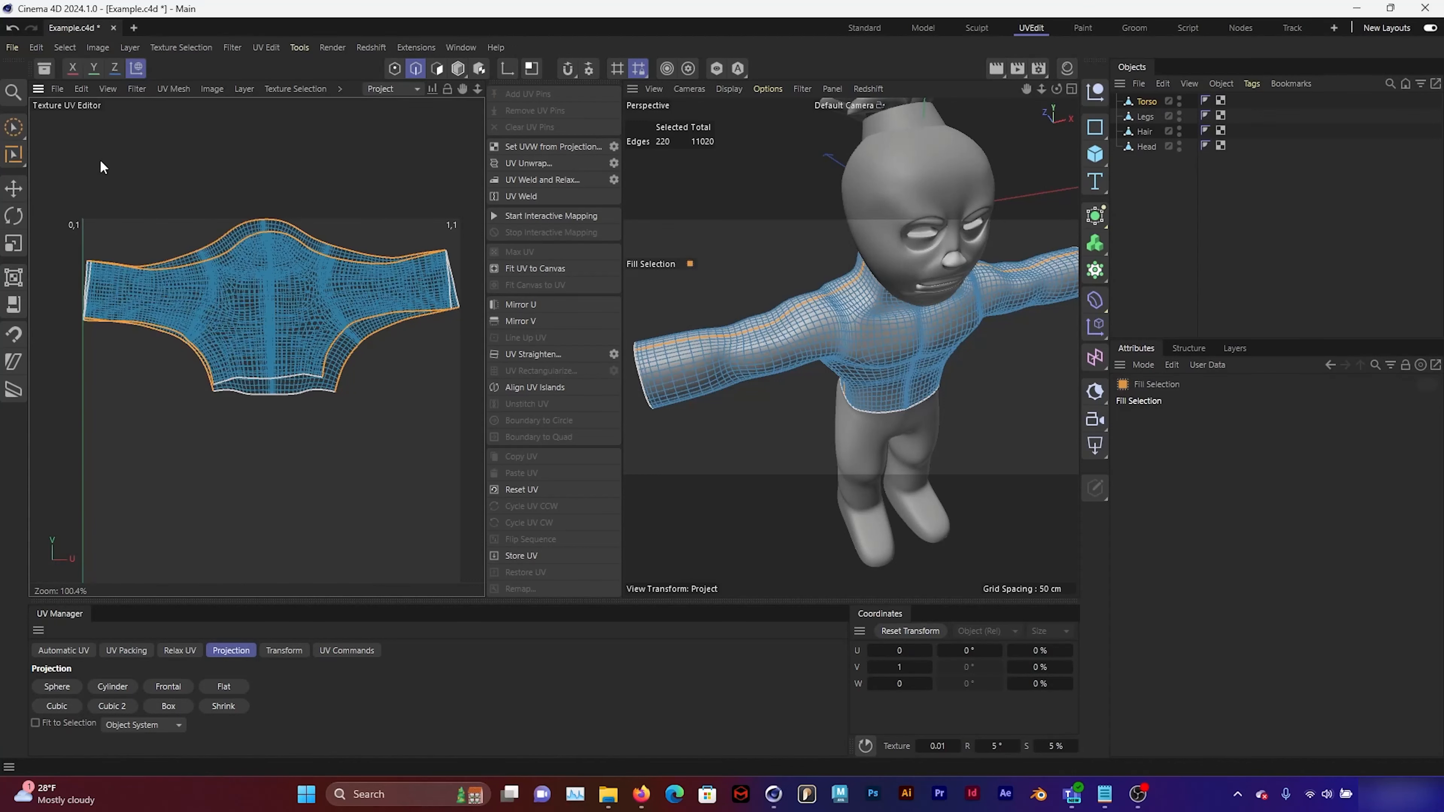
left_click(252, 306)
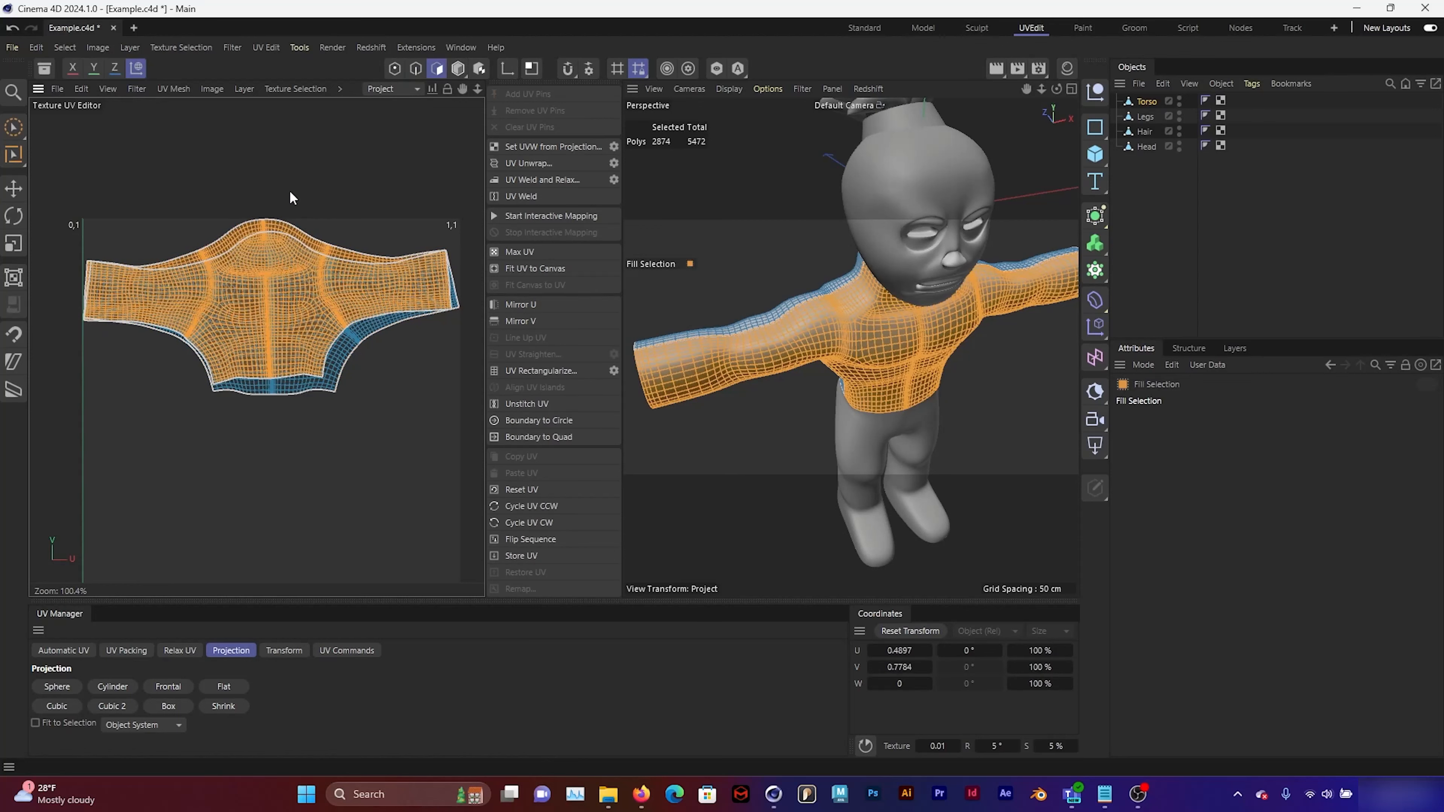
left_click_drag(879, 273, 830, 199, "alt")
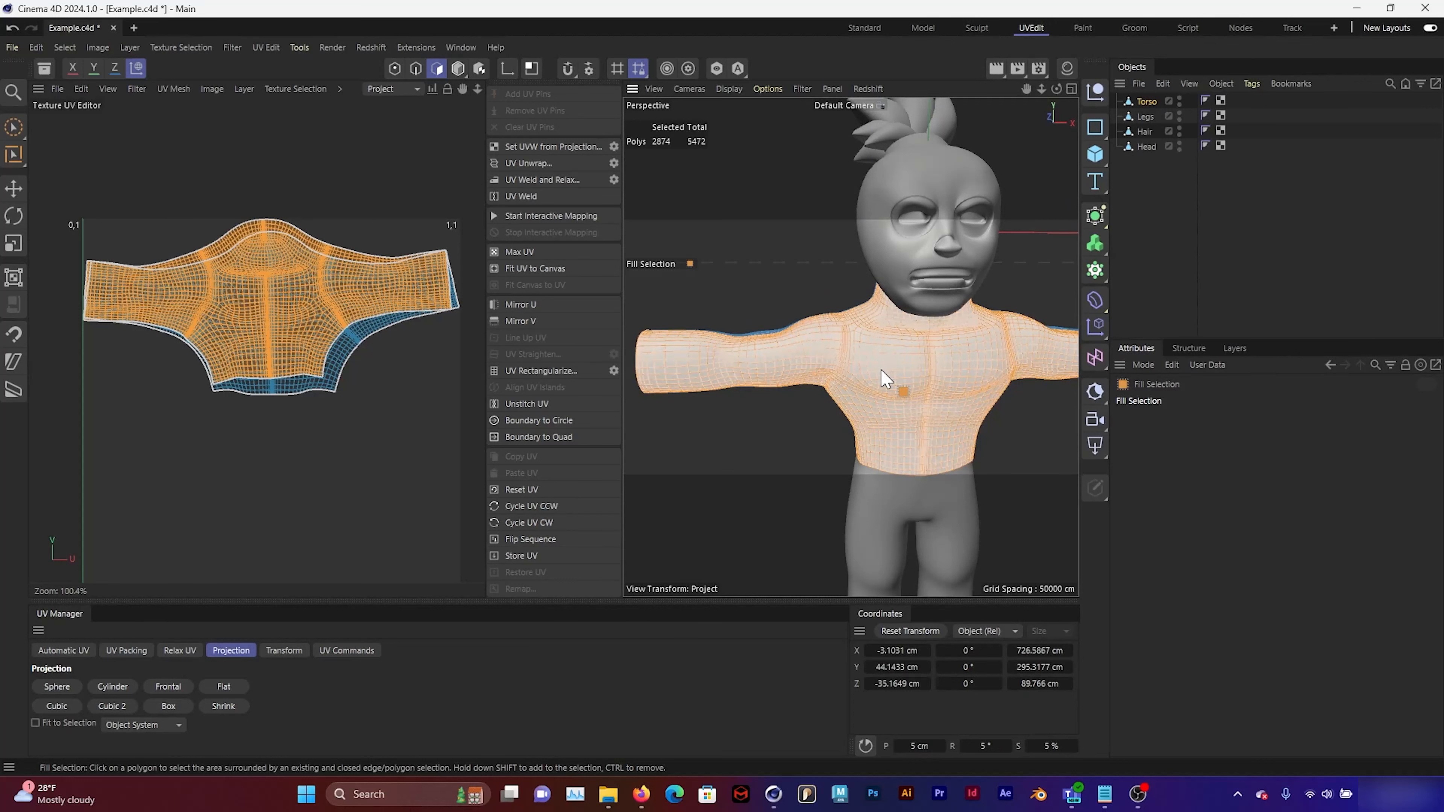
left_click_drag(829, 407, 917, 401, "alt")
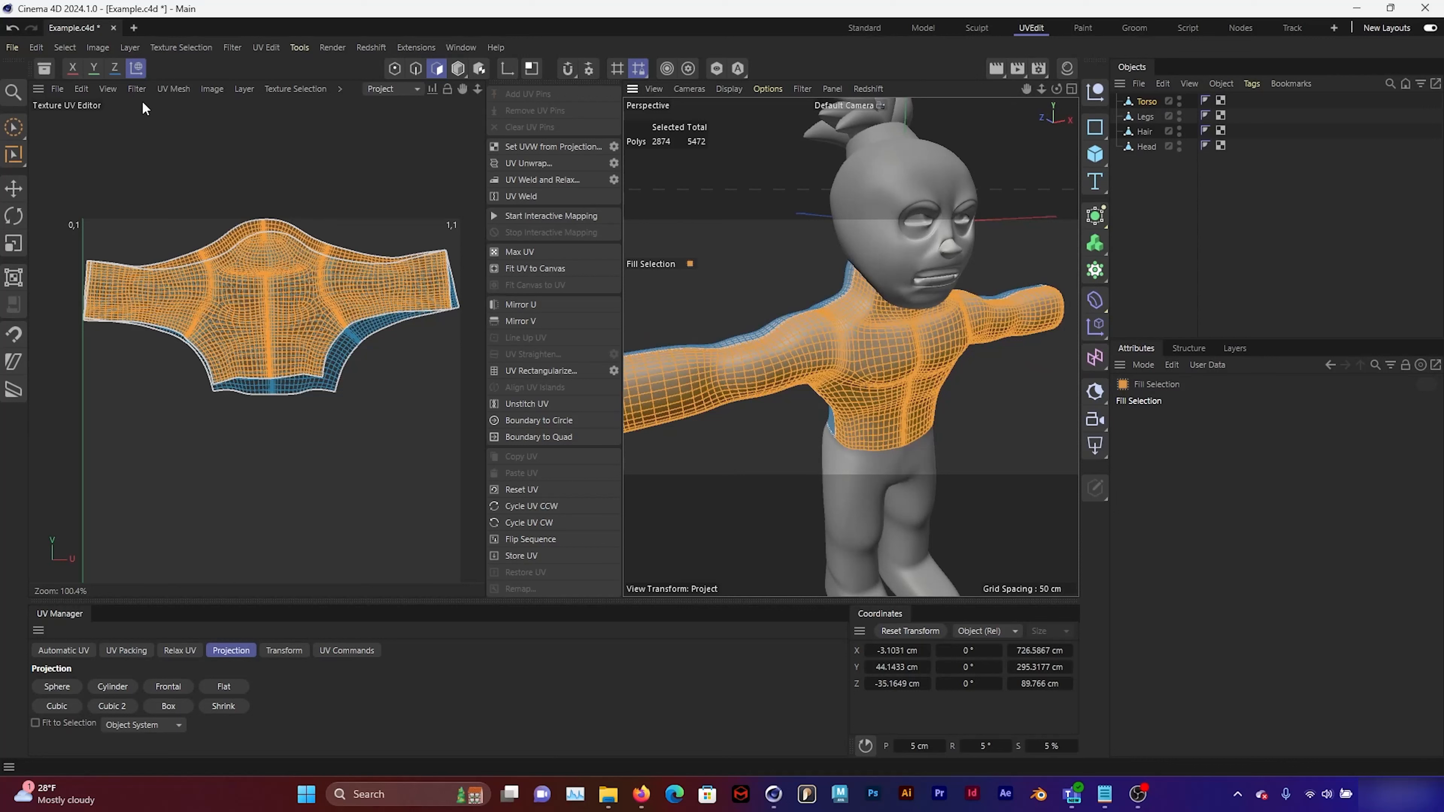
Move the front UV island below the back island with UV Transform so they no longer overlap, and clear the polygon selection.
left_click(169, 90)
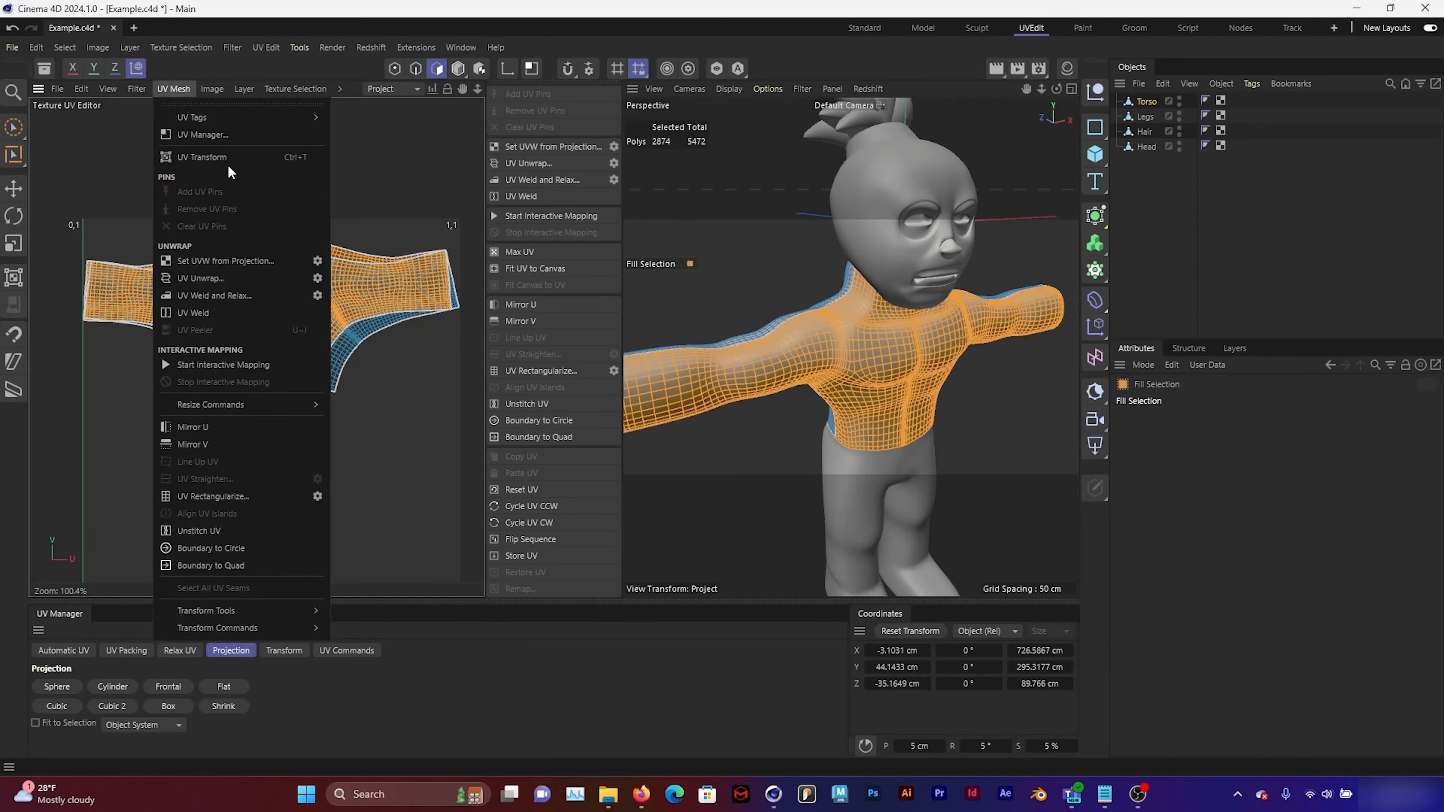
left_click(236, 159)
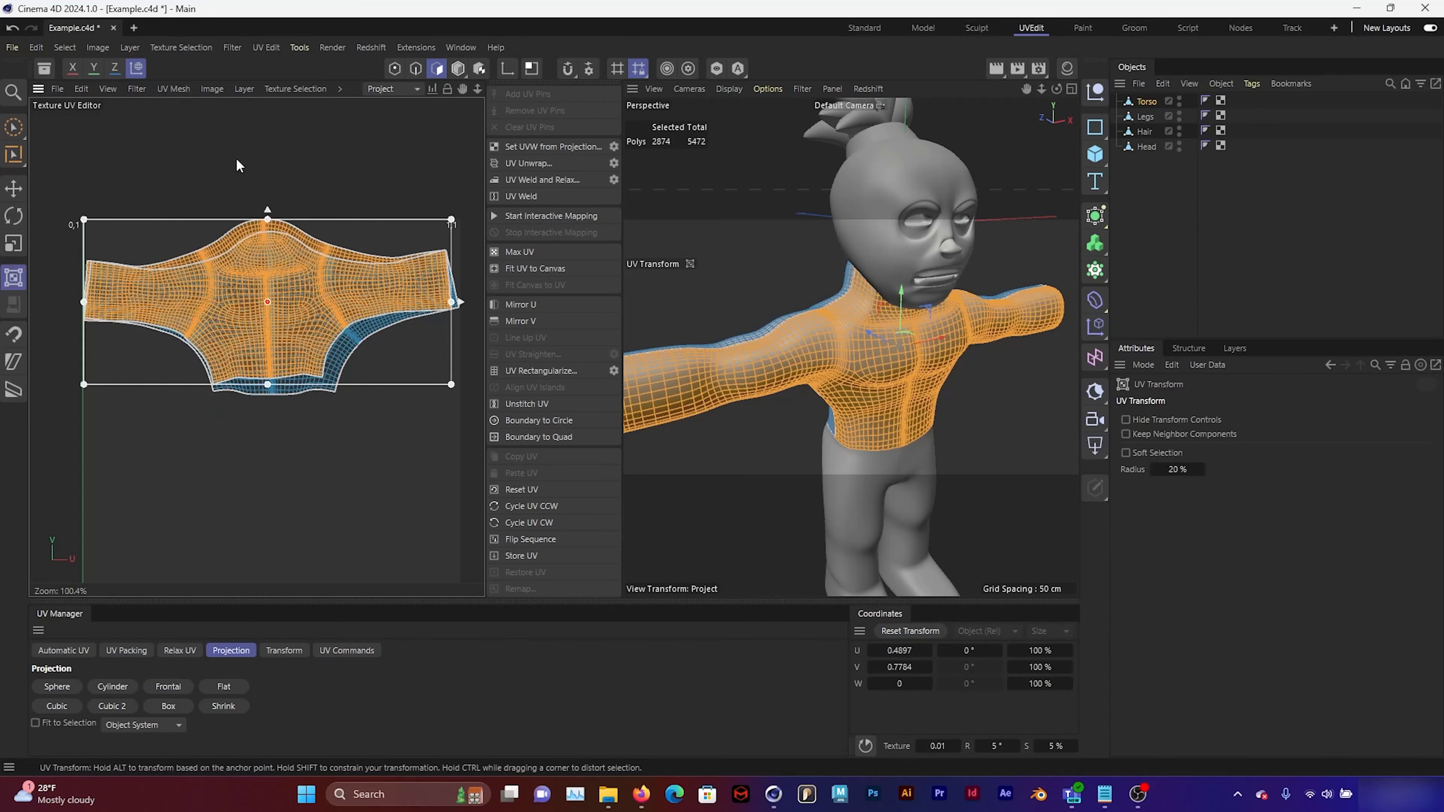
left_click_drag(275, 256, 285, 448)
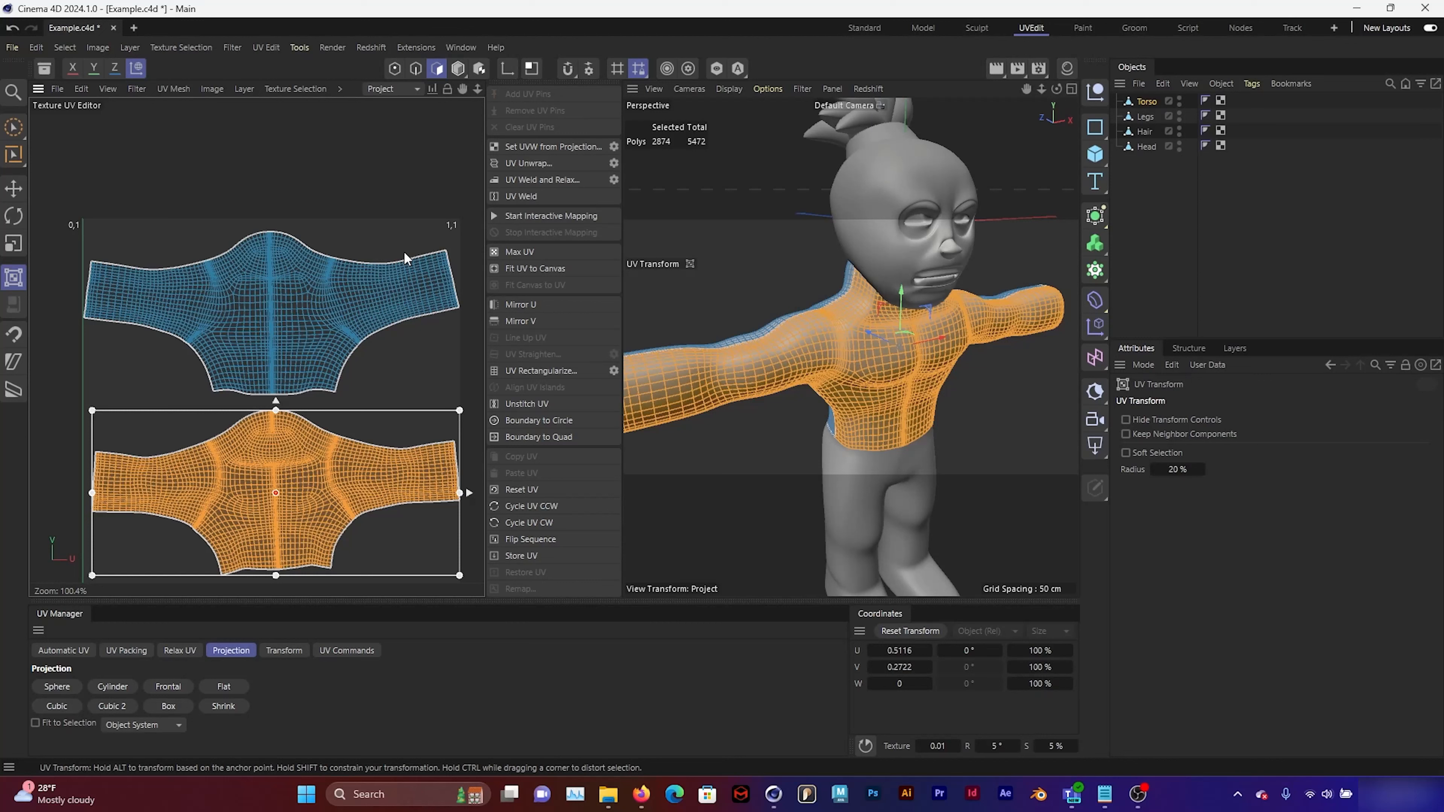
left_click(413, 190)
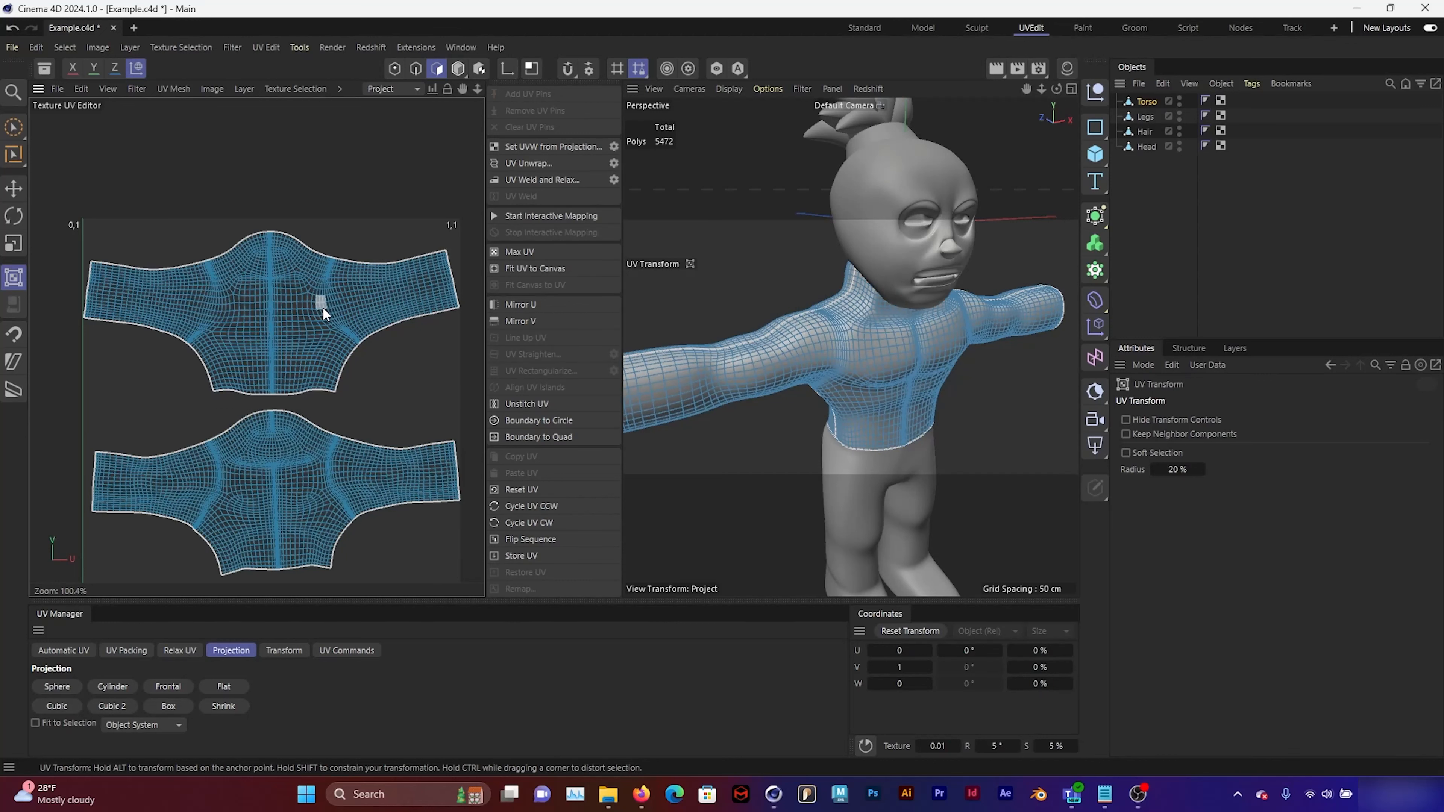
left_click_drag(888, 395, 1052, 394, "alt")
left_click_drag(840, 395, 954, 368, "alt")
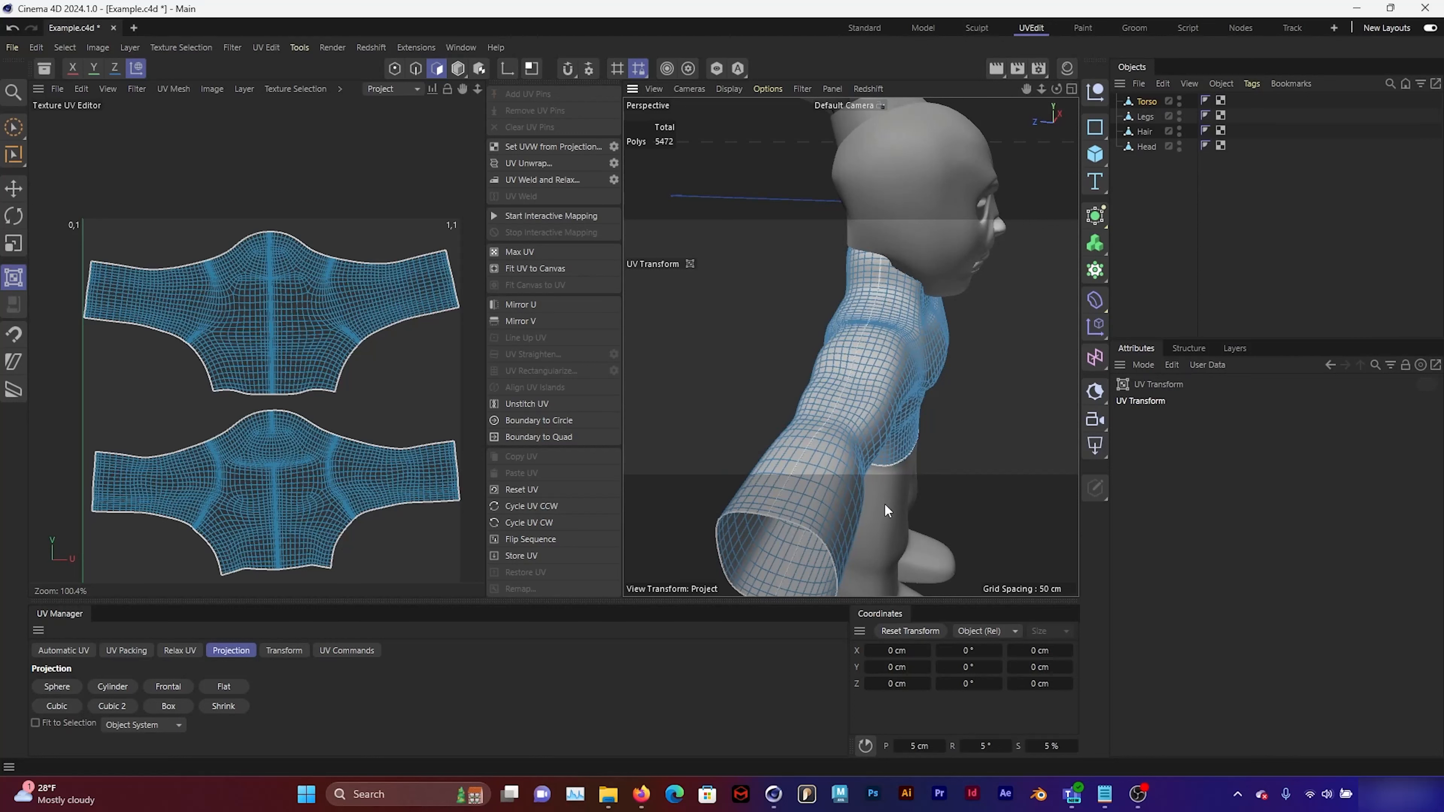
left_click_drag(884, 503, 882, 419, "alt")
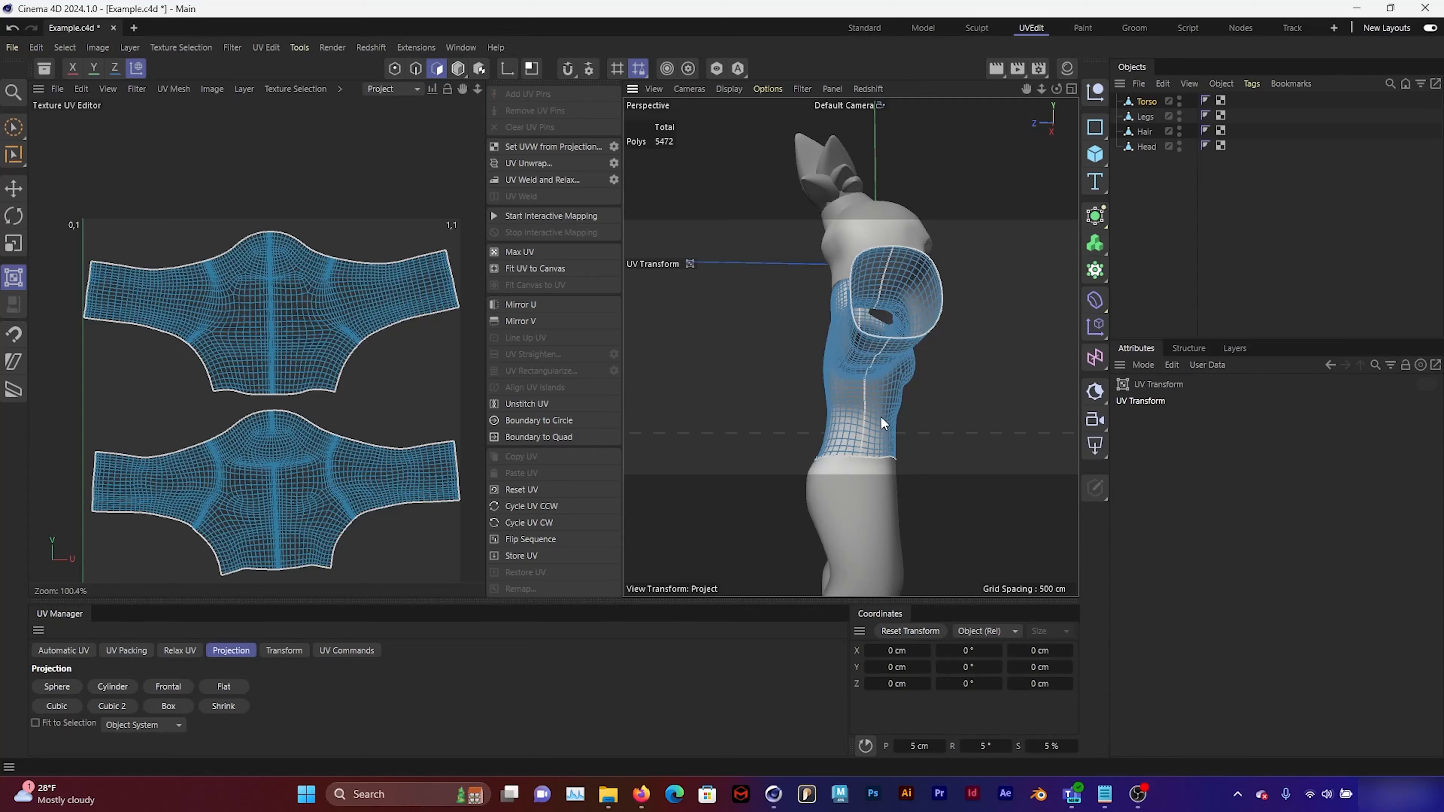
Create a new 4024 x 4024 pixel, 72 dpi, 8-bit RGB texture with a gray background and add a UV mesh layer to it.
left_click(56, 89)
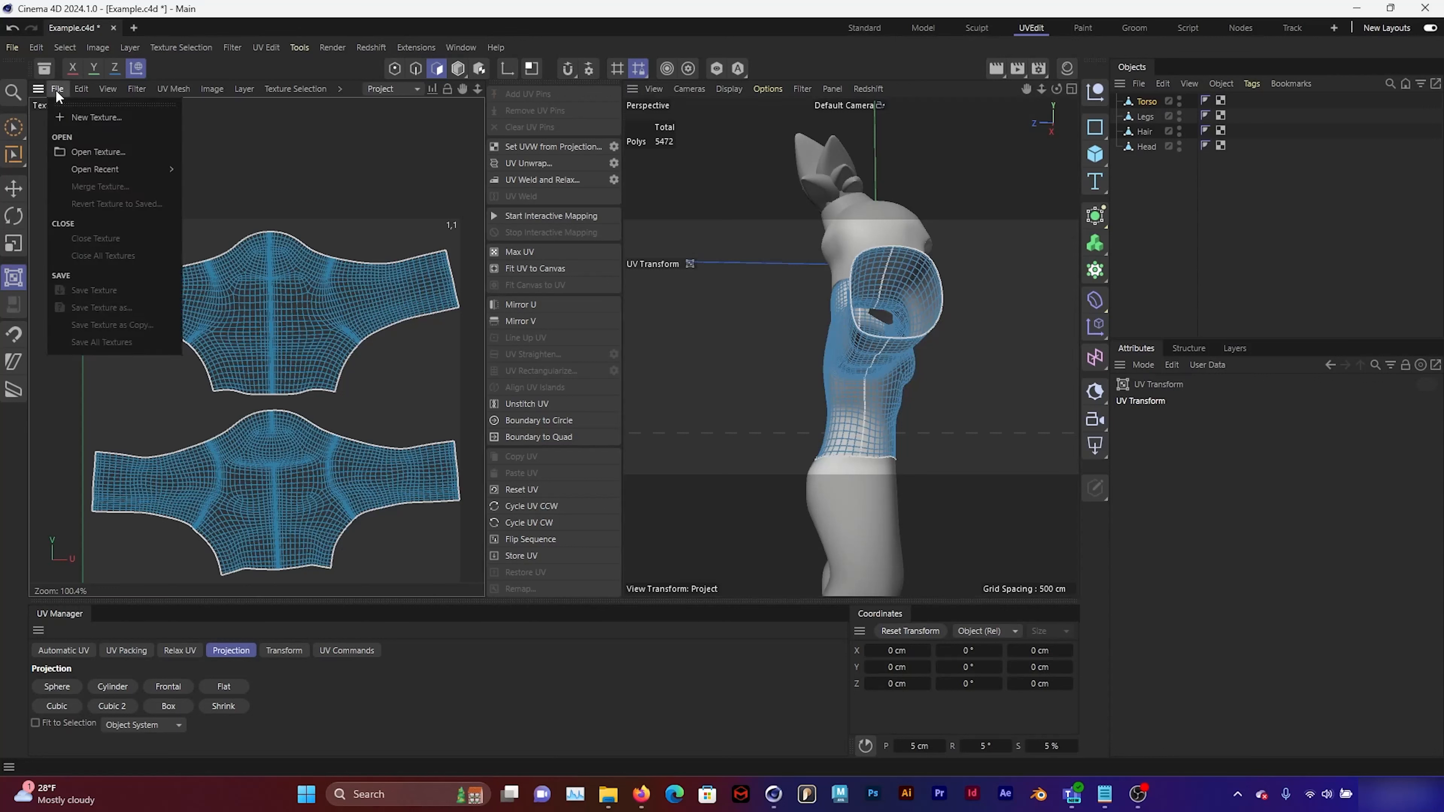
left_click(81, 124)
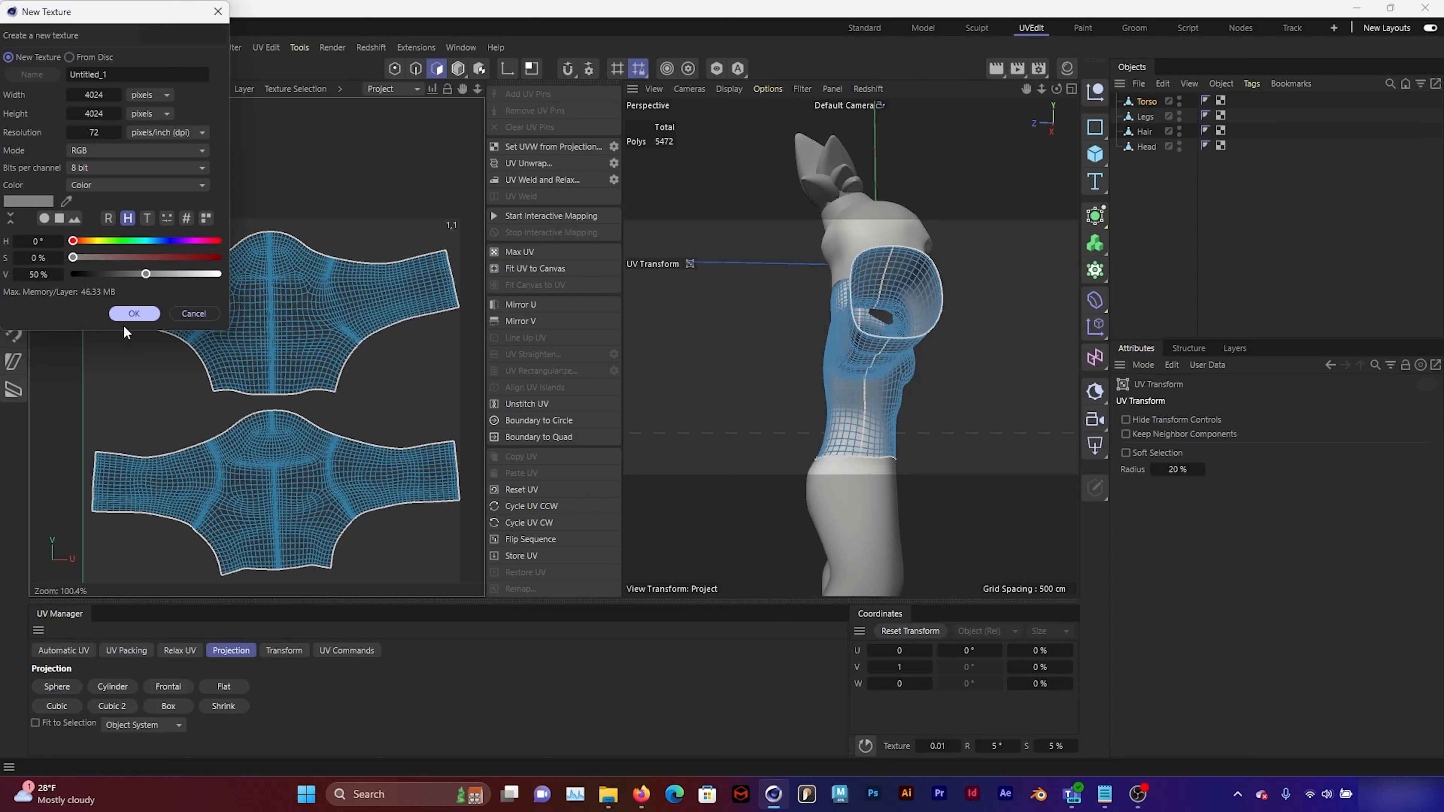
left_click(131, 318)
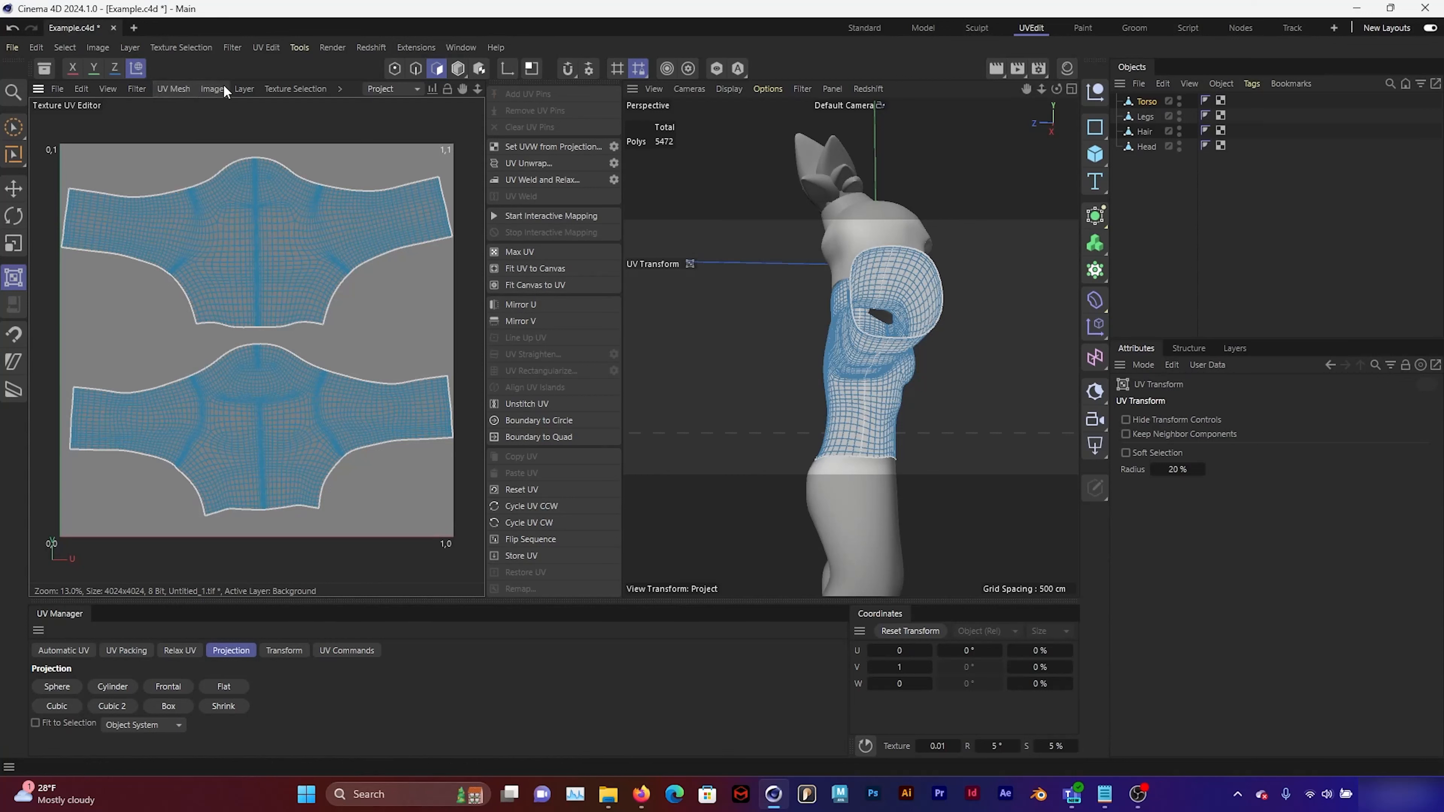
left_click(244, 88)
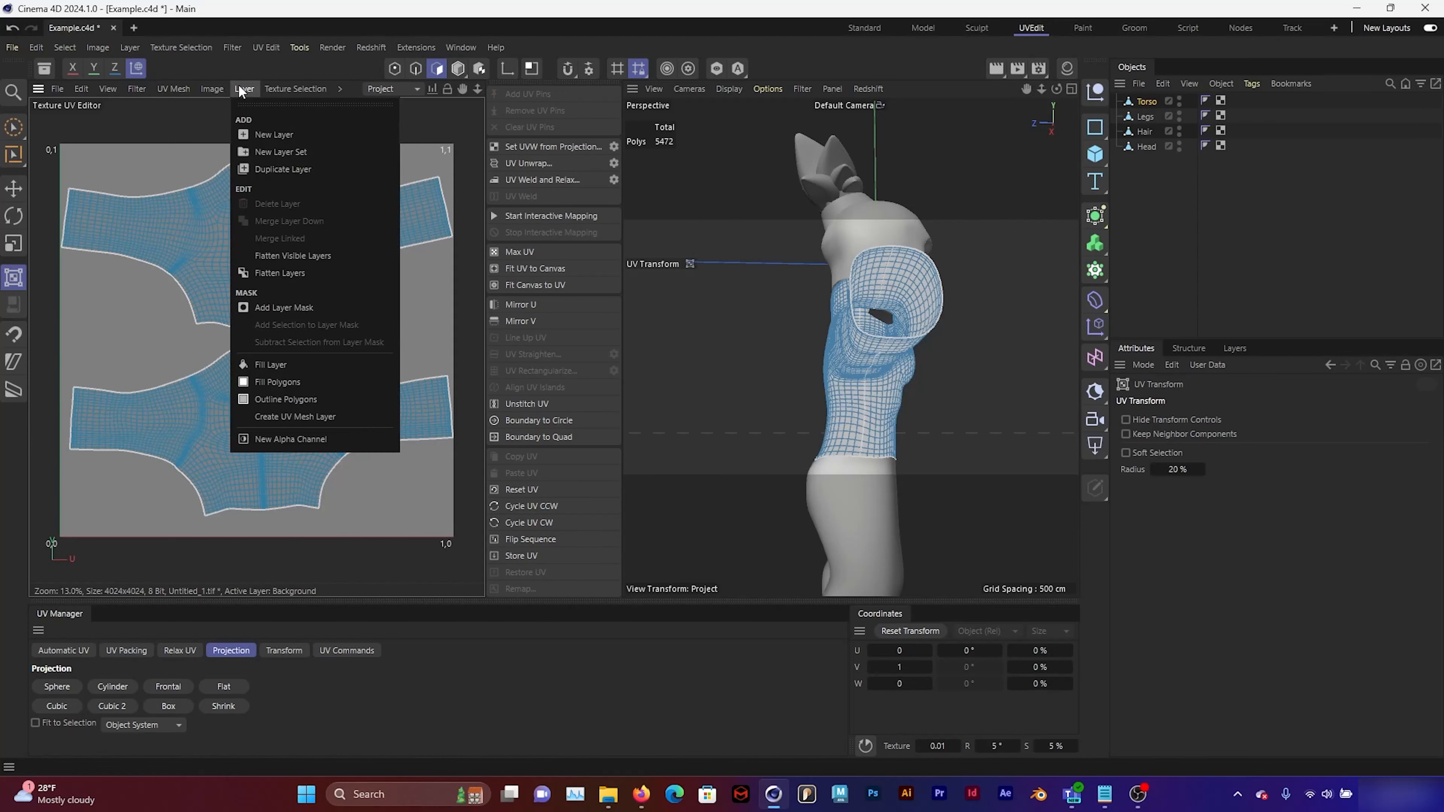
left_click(276, 422)
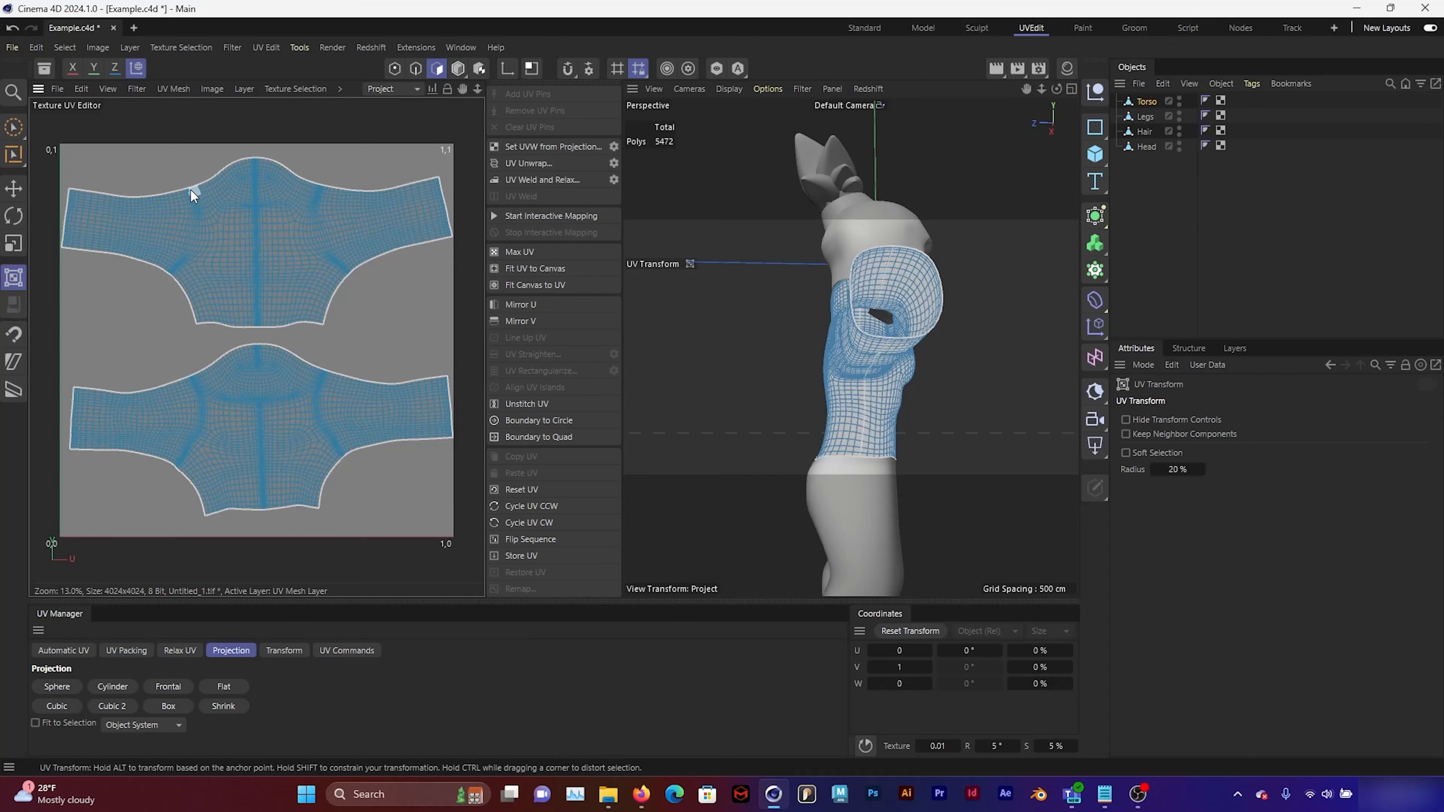
Save the texture in PSD format as "Character Texture_Westler" in the Assets folder.
left_click(58, 88)
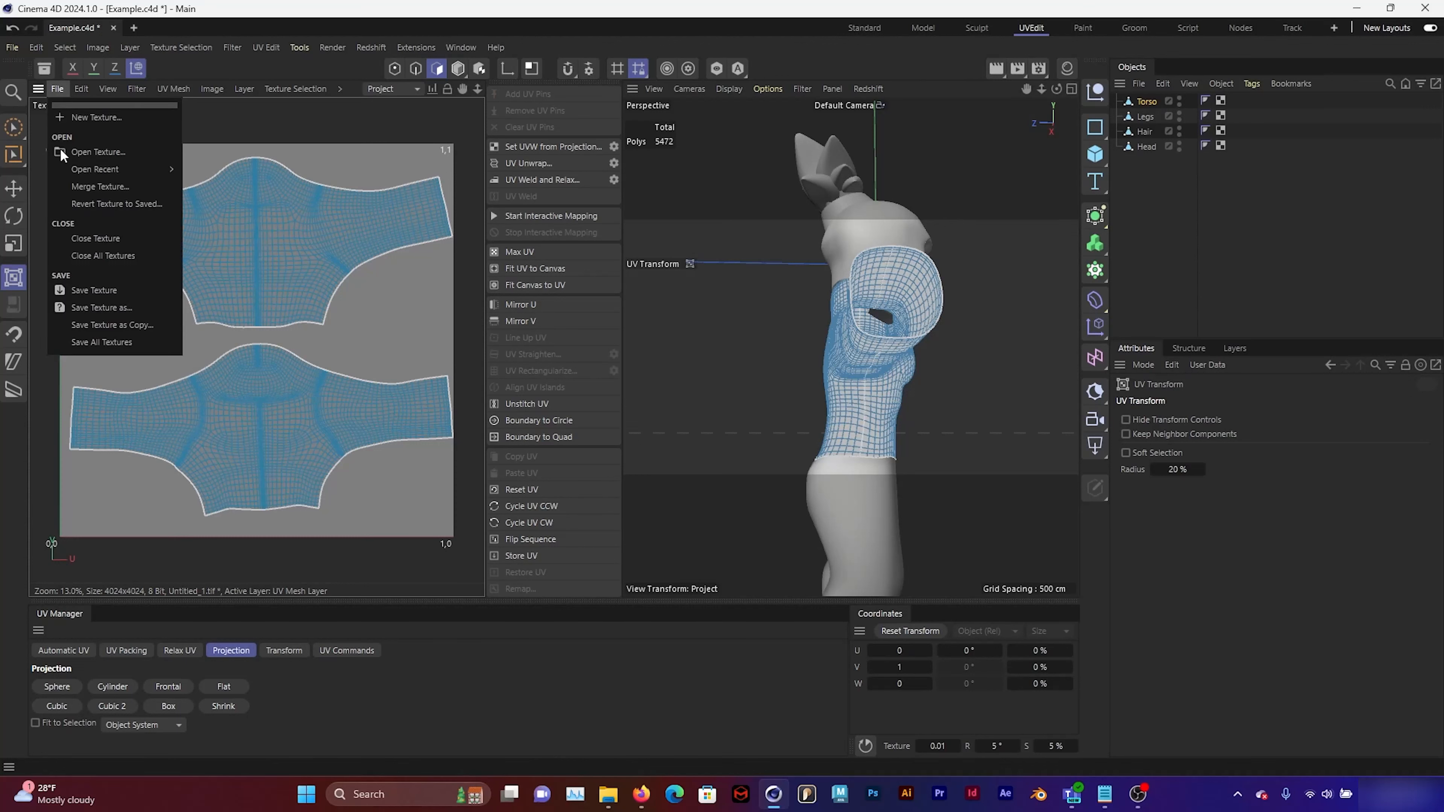
left_click(112, 310)
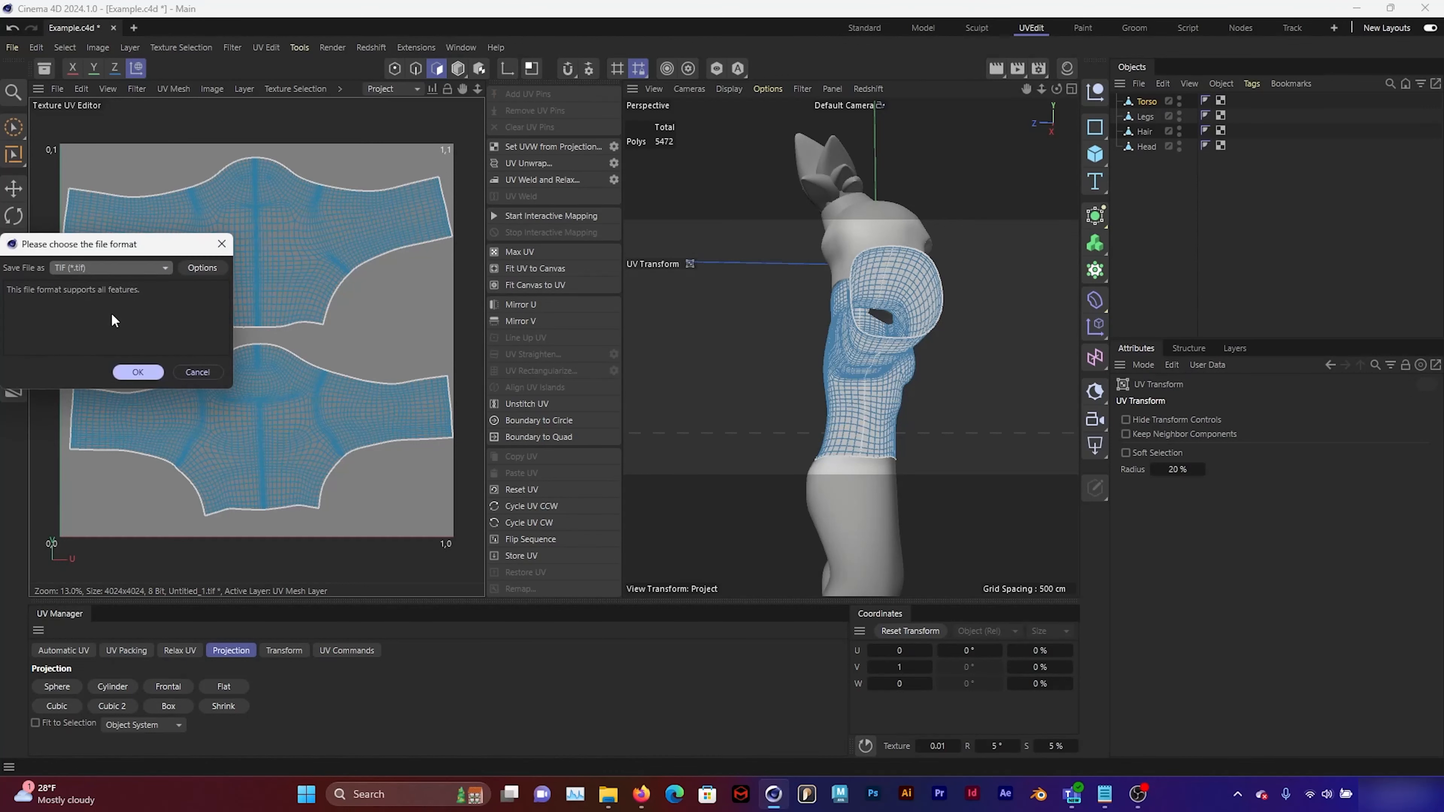
left_click(146, 266)
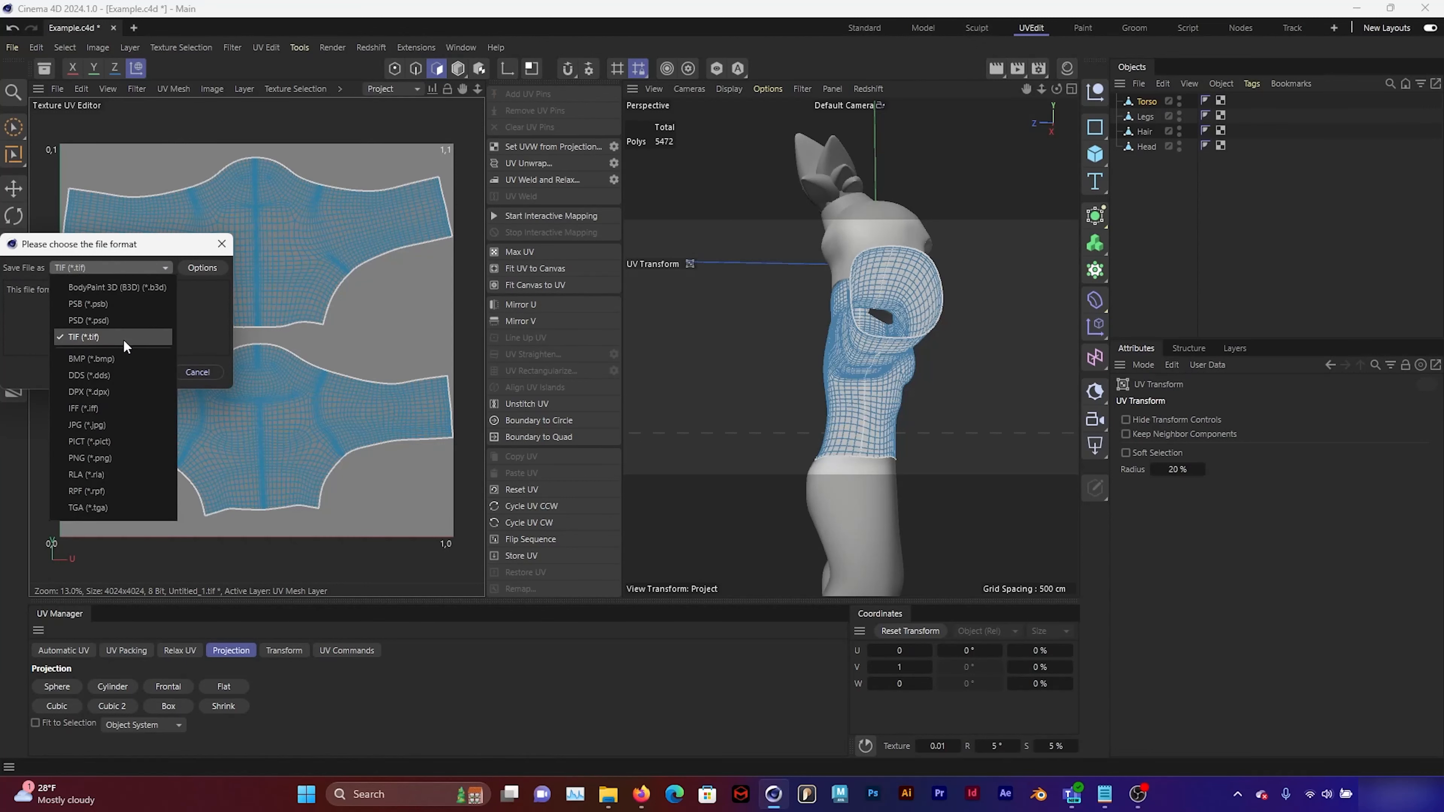
left_click(137, 321)
left_click(138, 373)
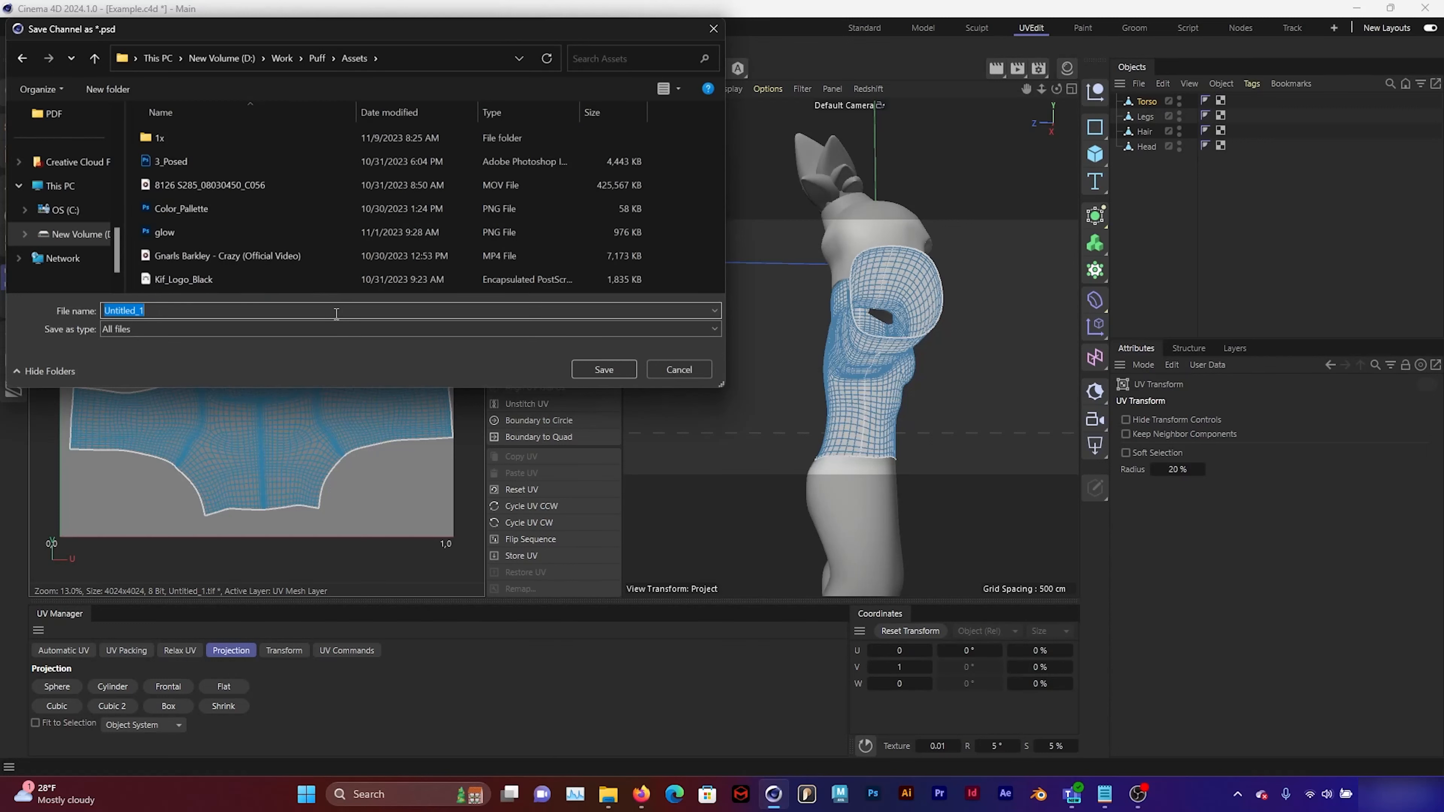
type("Character Texture_Westler")
key("Return")
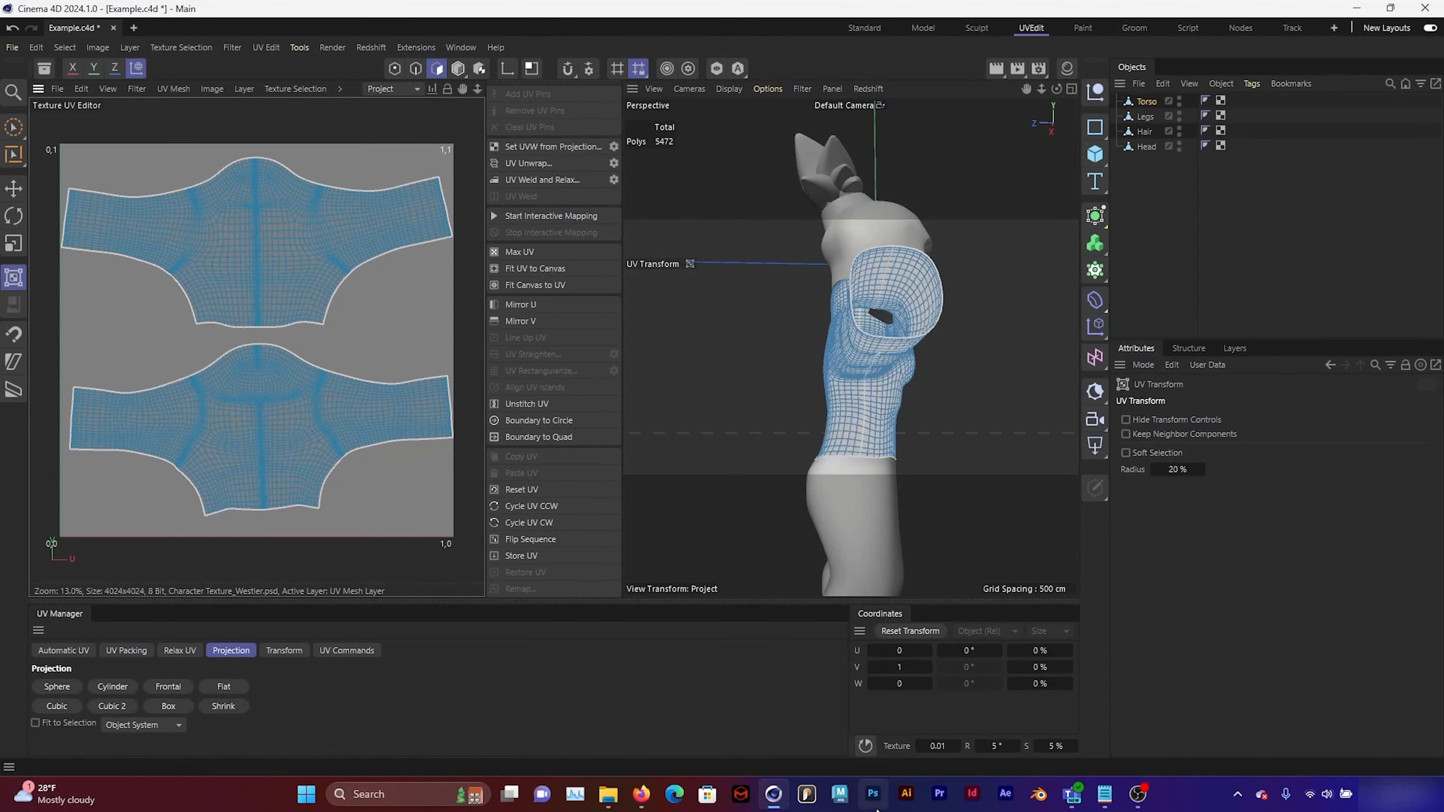
Switch to Photoshop and inspect the saved PSD, toggling the visibility of the UV Mesh Layer over the background.
left_click(873, 794)
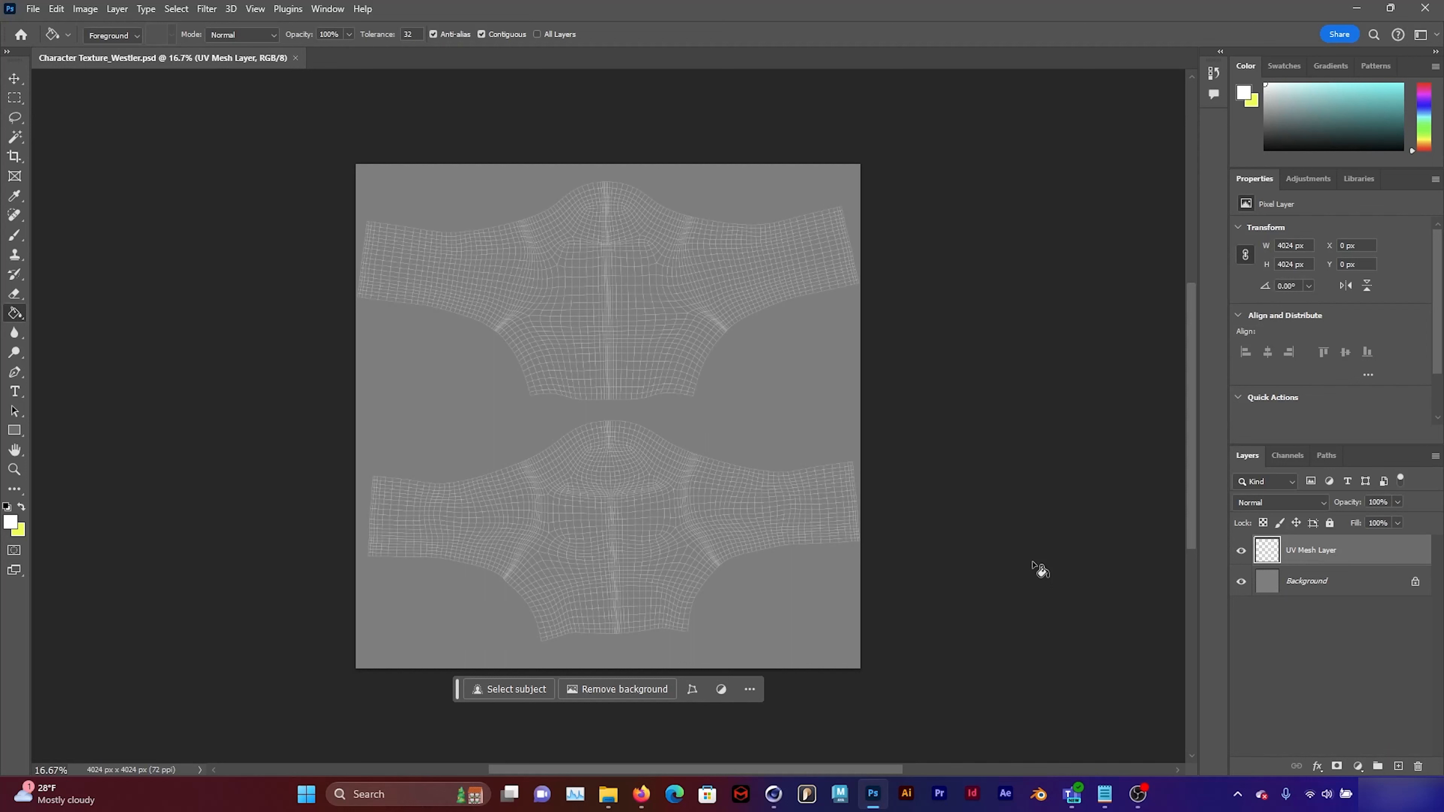
left_click(1352, 668)
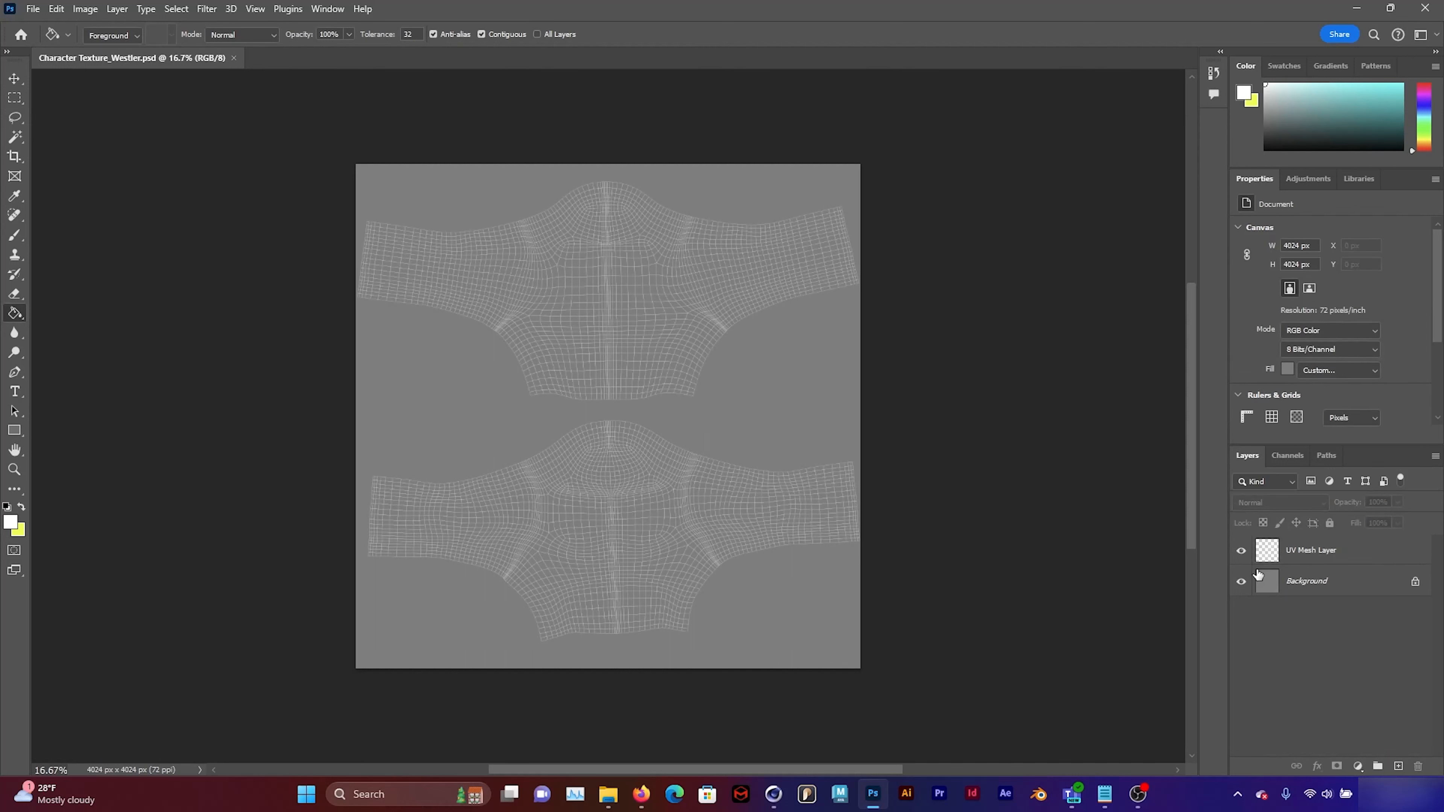
left_click(1244, 551)
left_click(1244, 551)
left_click(13, 474)
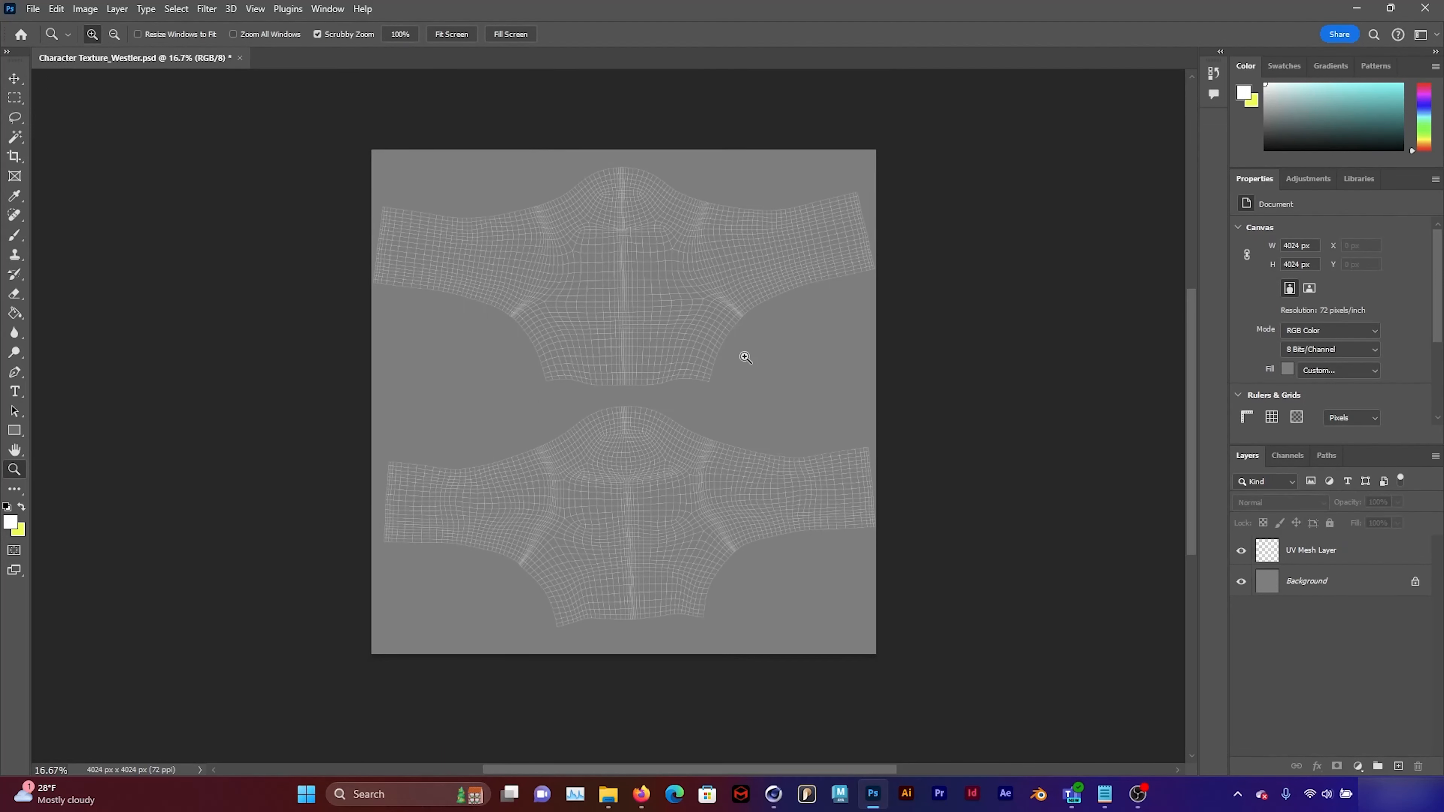
left_click(721, 343)
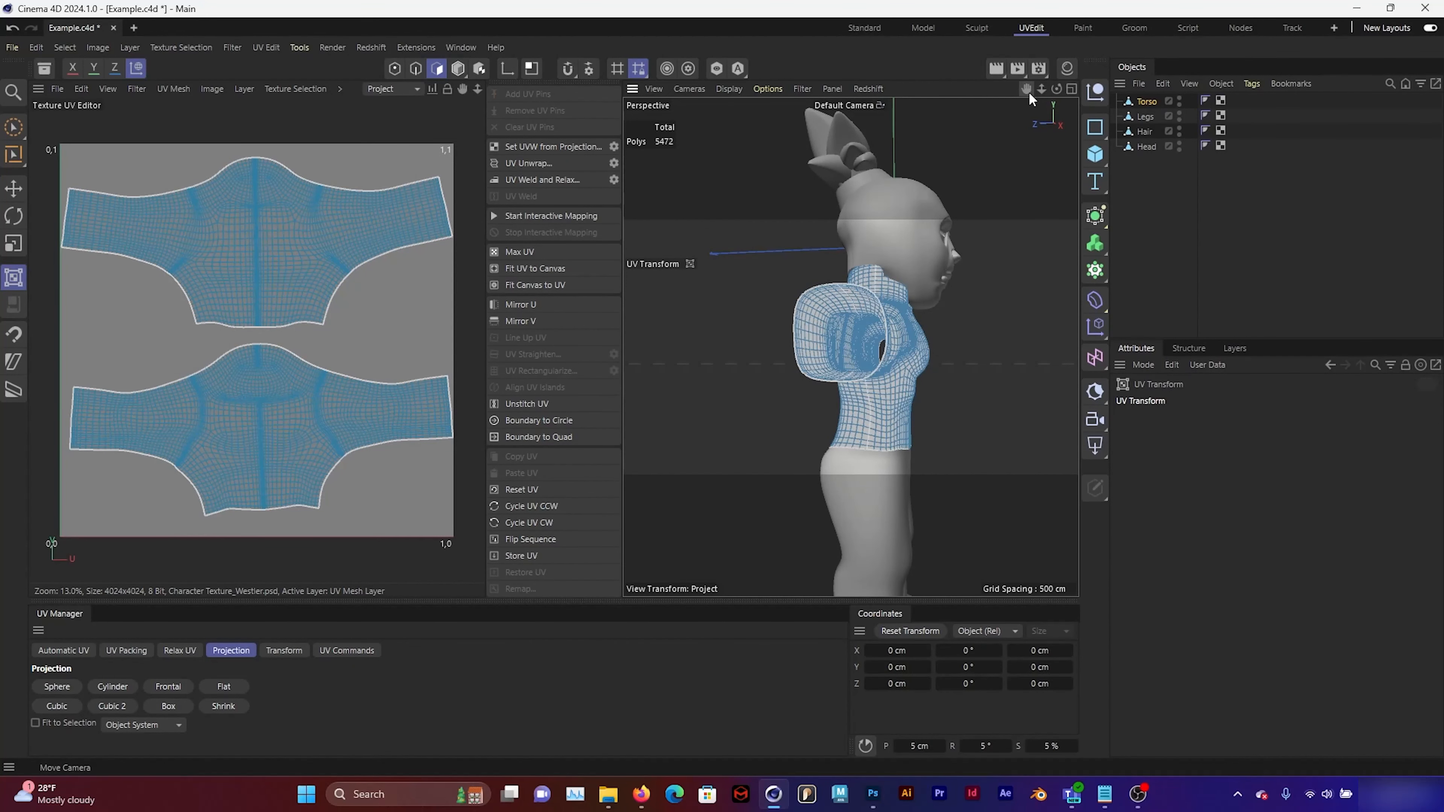
Select the Head object and clear its existing polygon selection on the eyes.
left_click_drag(961, 205, 871, 215, "alt")
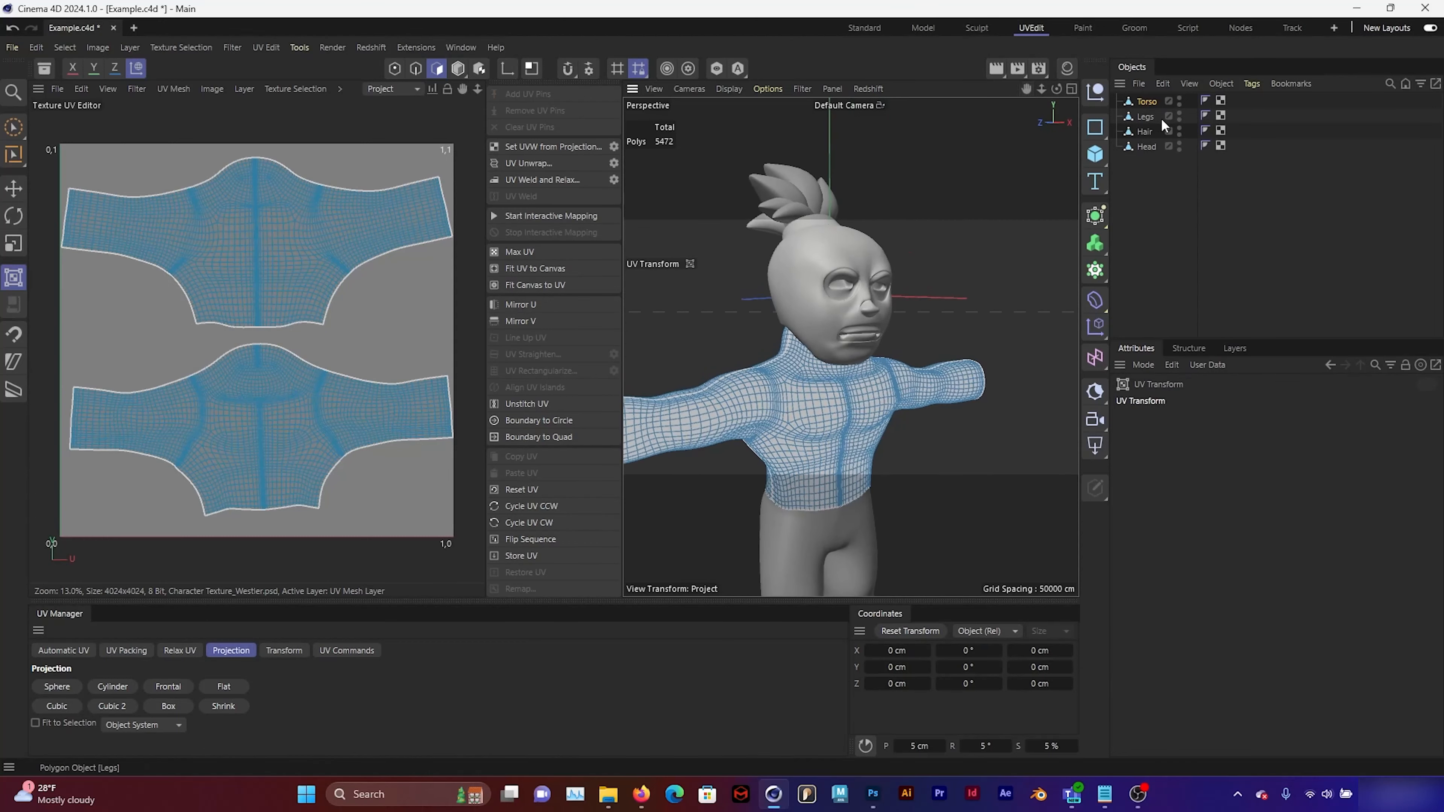
left_click(1145, 147)
scroll(933, 295, "up", 2)
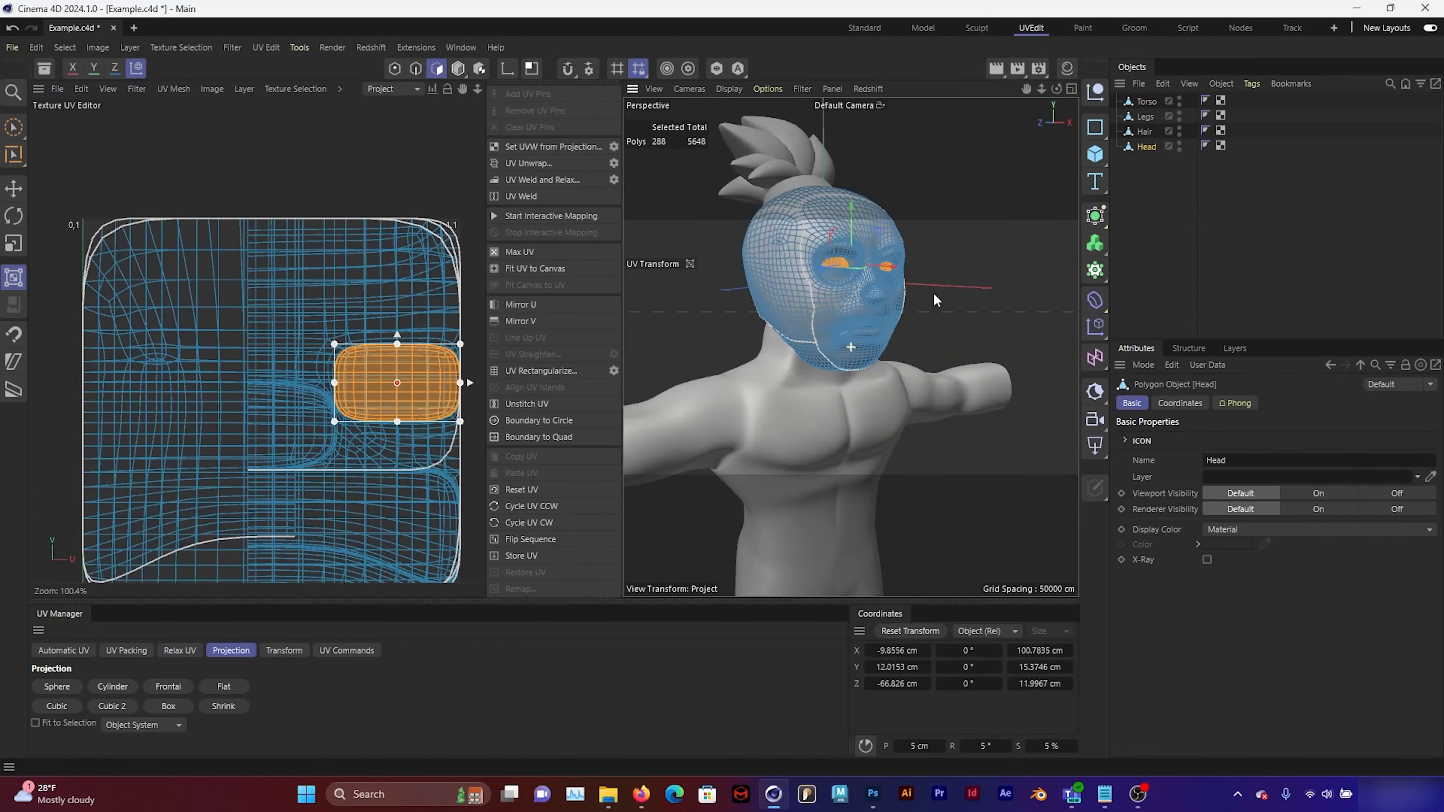
scroll(934, 294, "up", 3)
left_click_drag(936, 300, 879, 298, "alt")
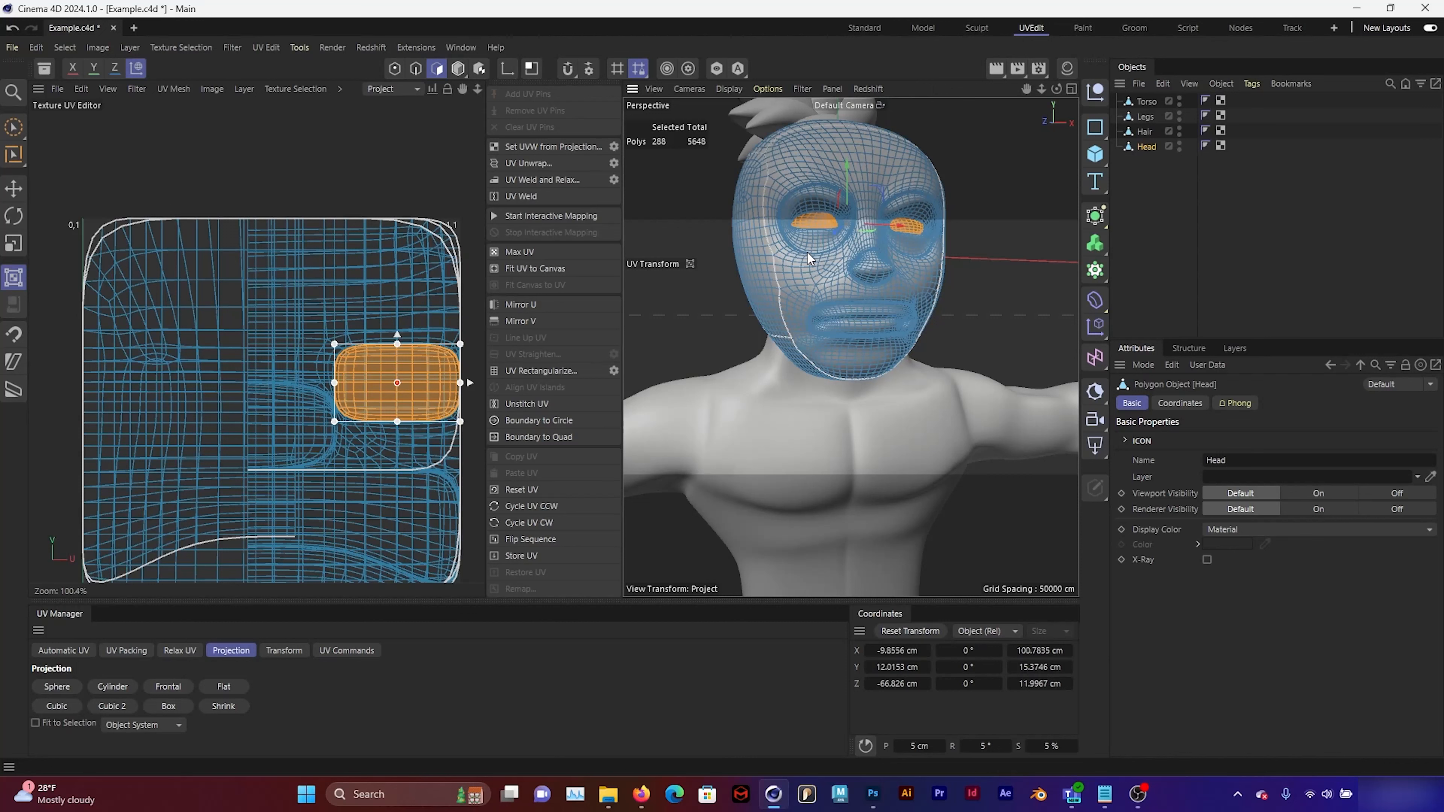
left_click_drag(861, 229, 903, 273, "alt")
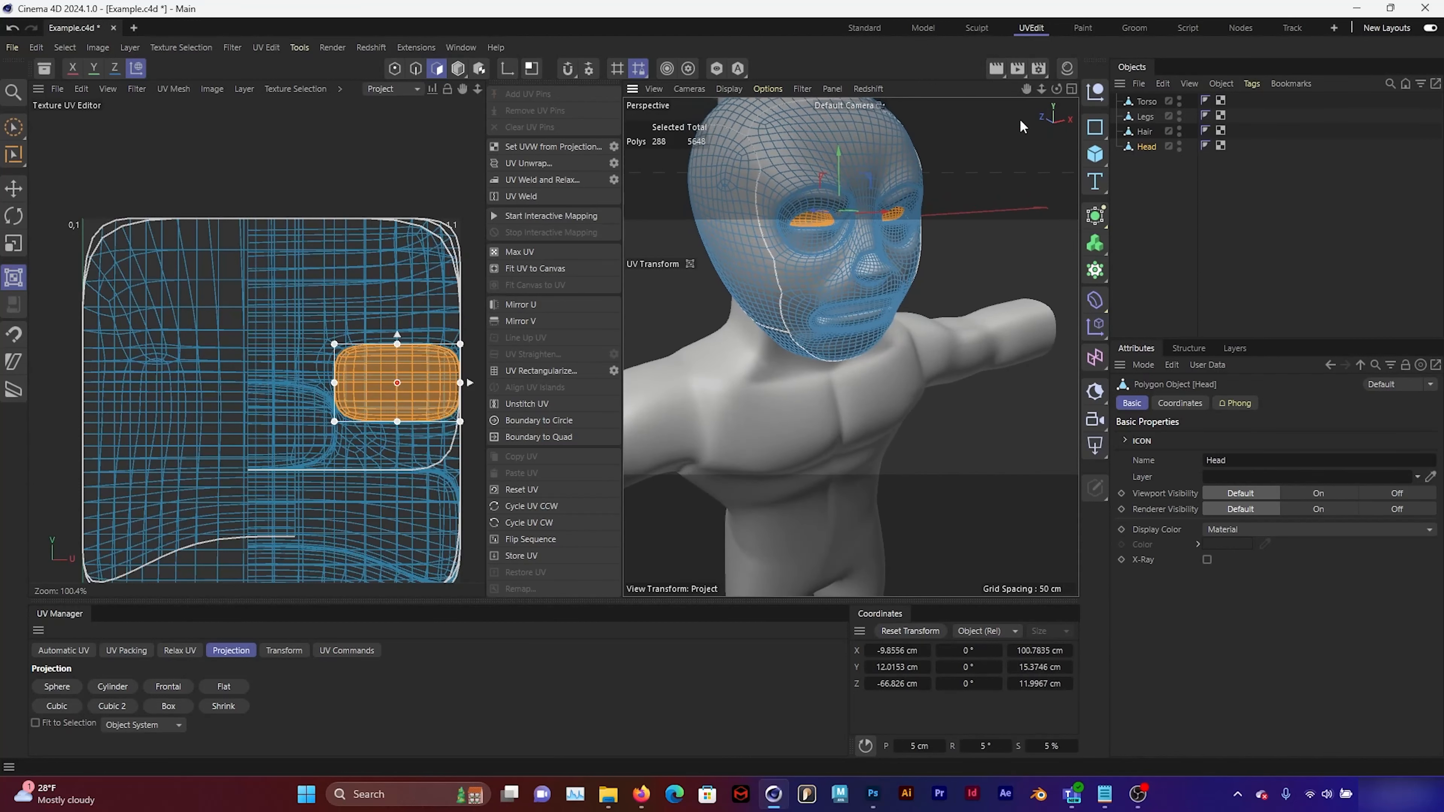
left_click_drag(1027, 89, 1032, 145)
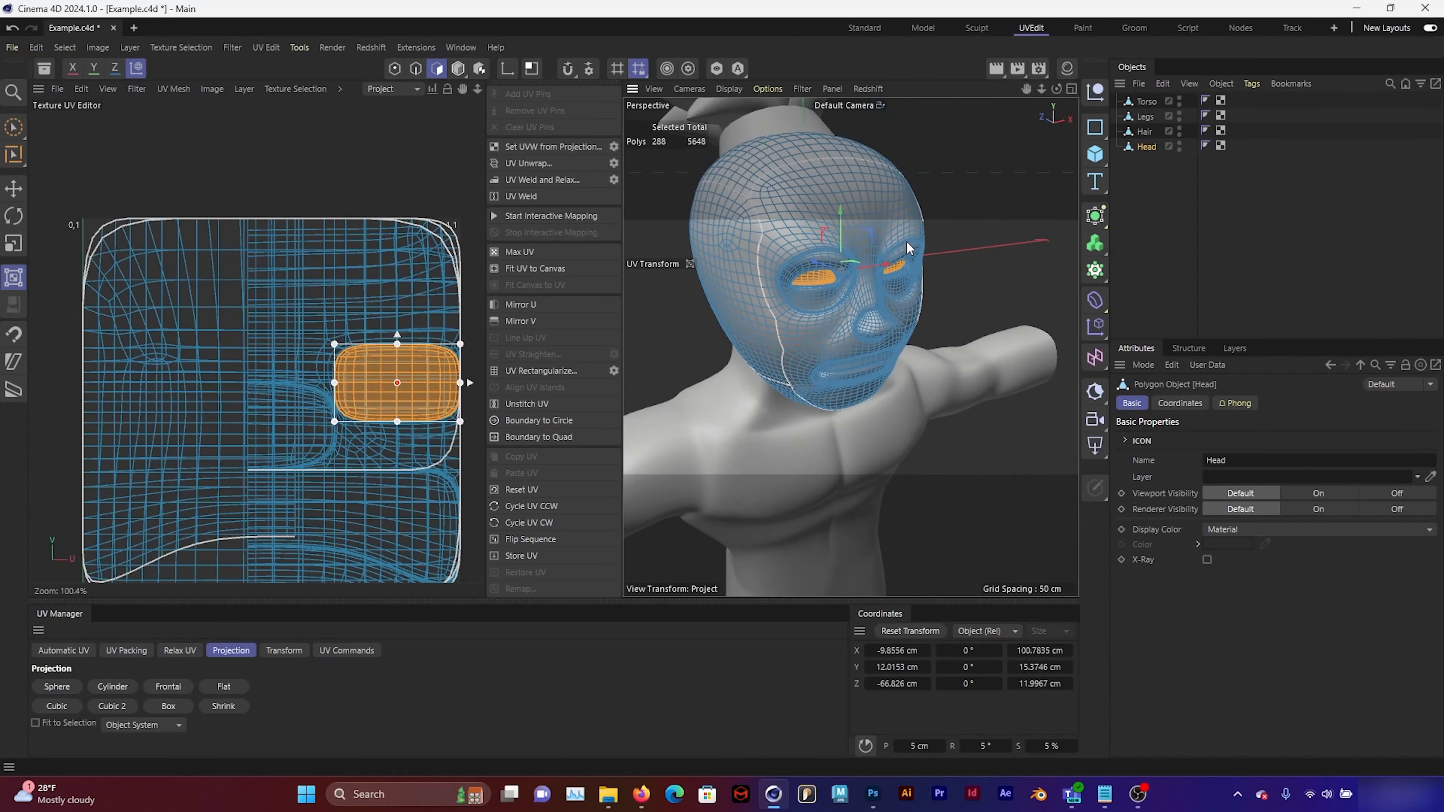
scroll(908, 244, "up", 5)
left_click_drag(909, 244, 879, 214, "alt")
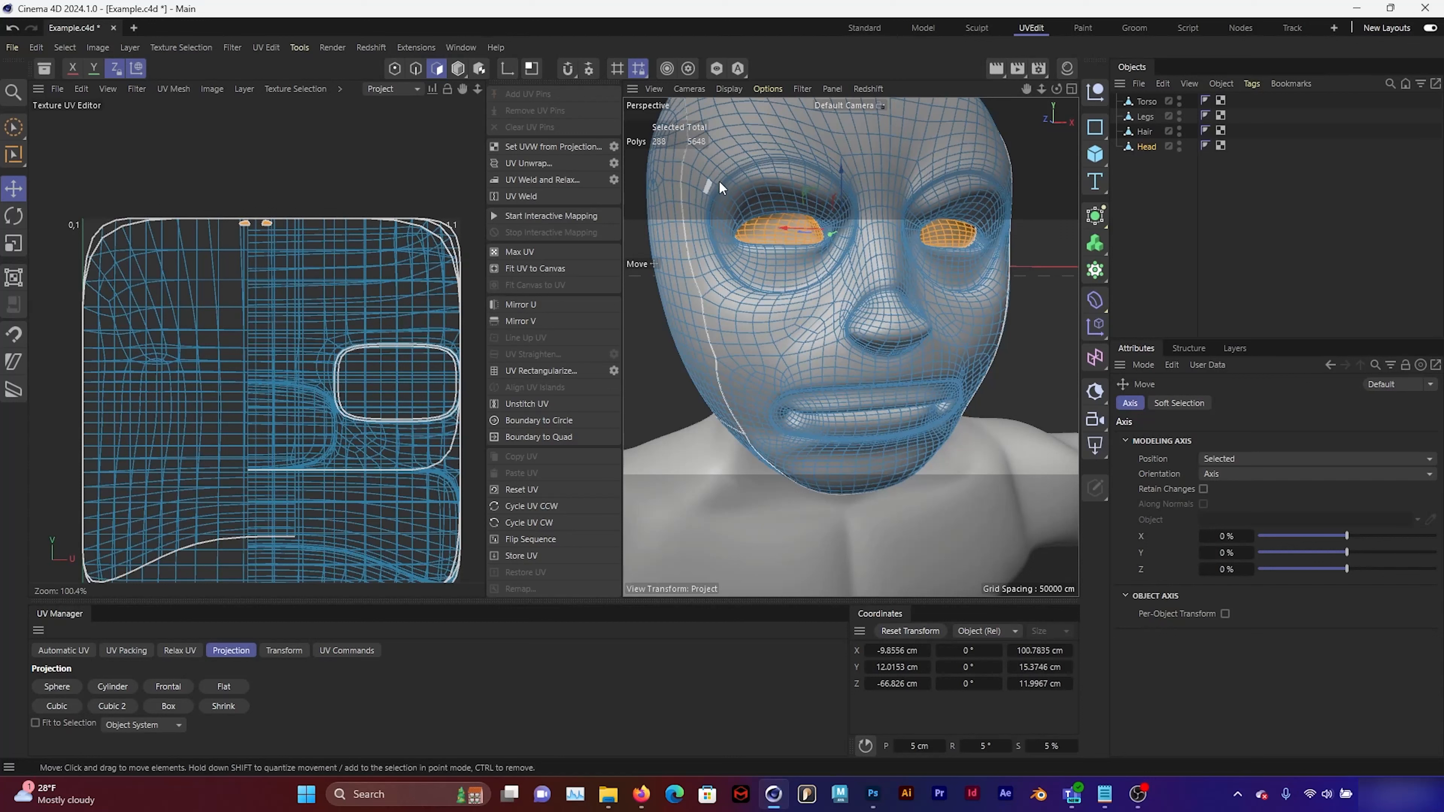
left_click(667, 358)
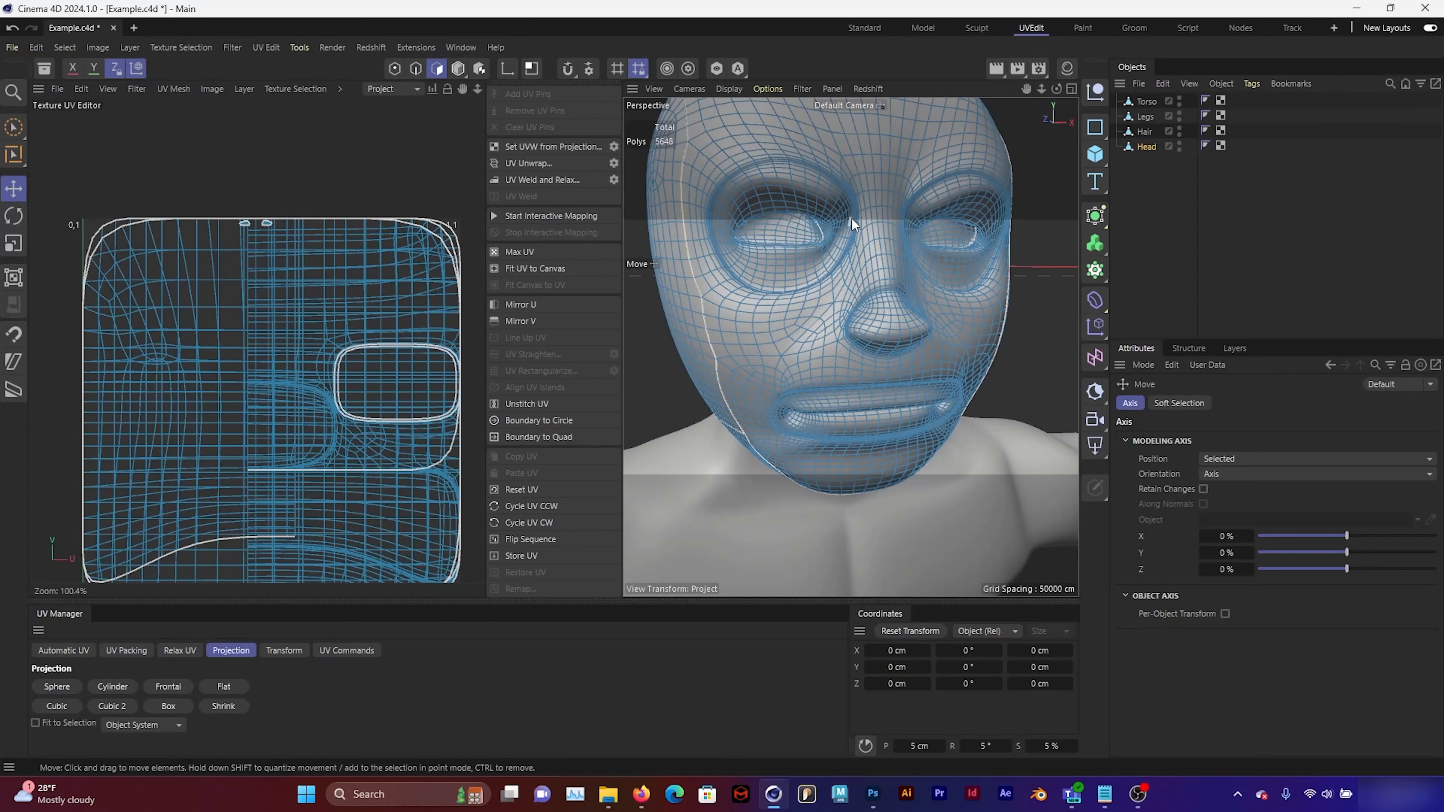
Select all of the head's polygons with a Rectangle Selection, leaving Visible Only off.
scroll(851, 218, "down", 5)
scroll(852, 219, "down", 3)
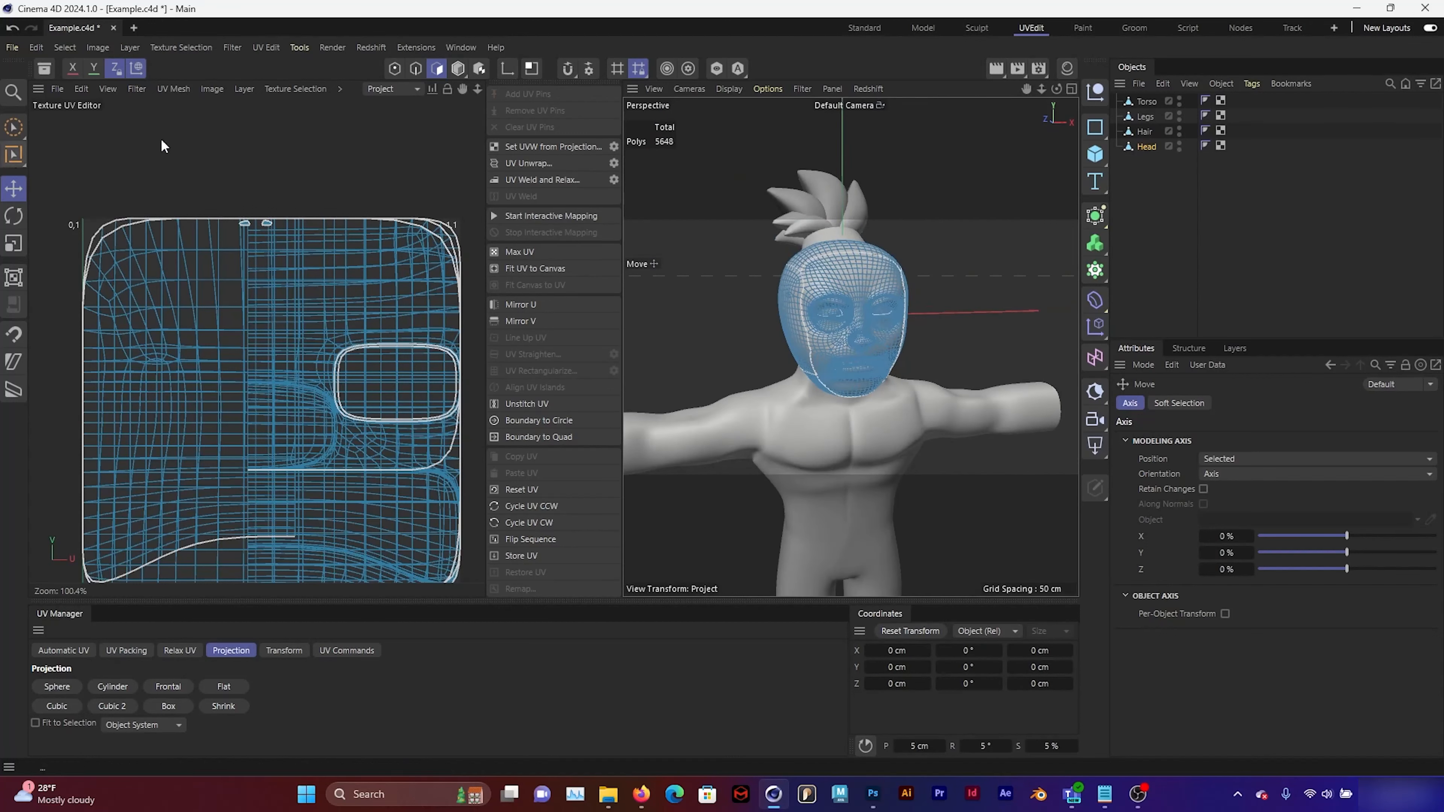
left_click(14, 127)
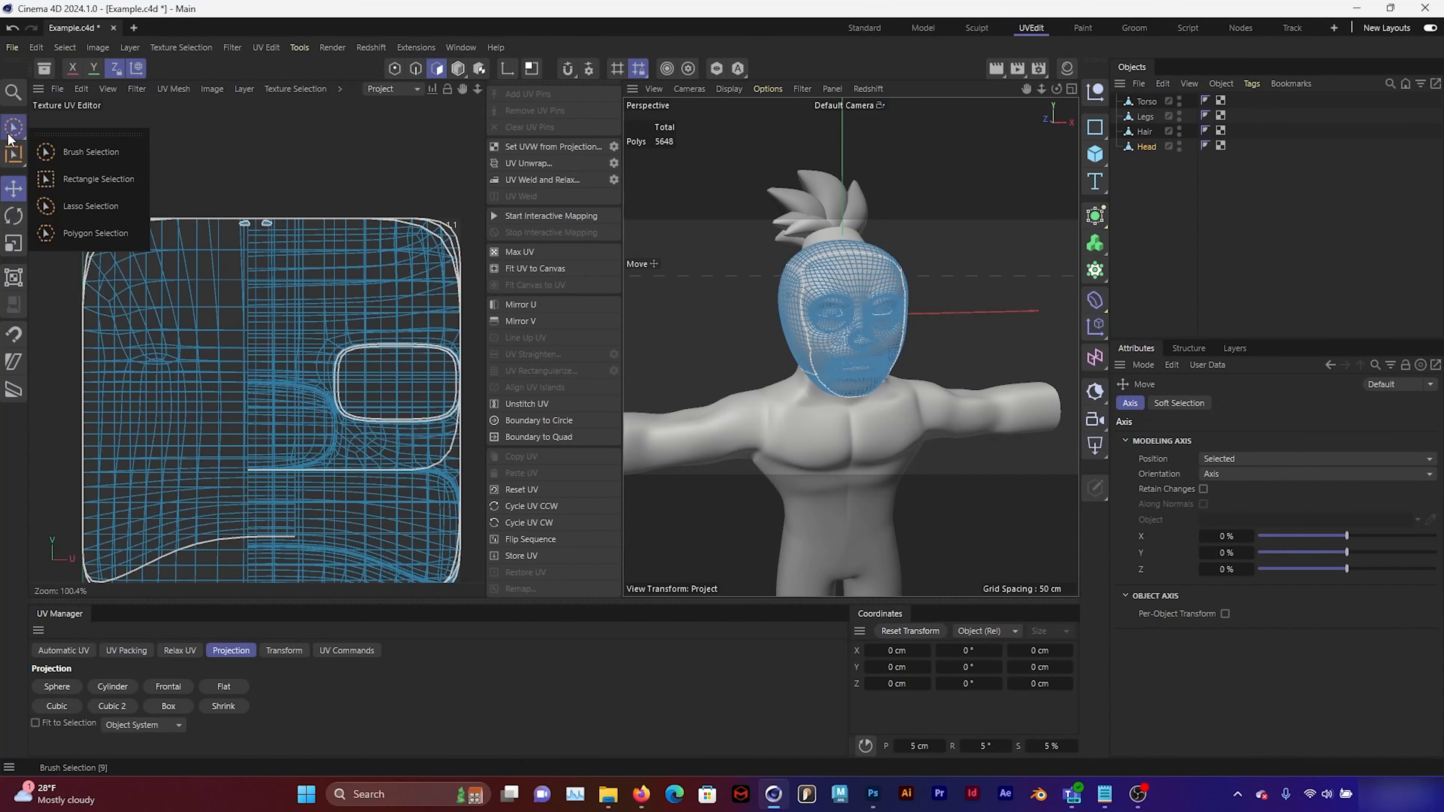
left_click(71, 178)
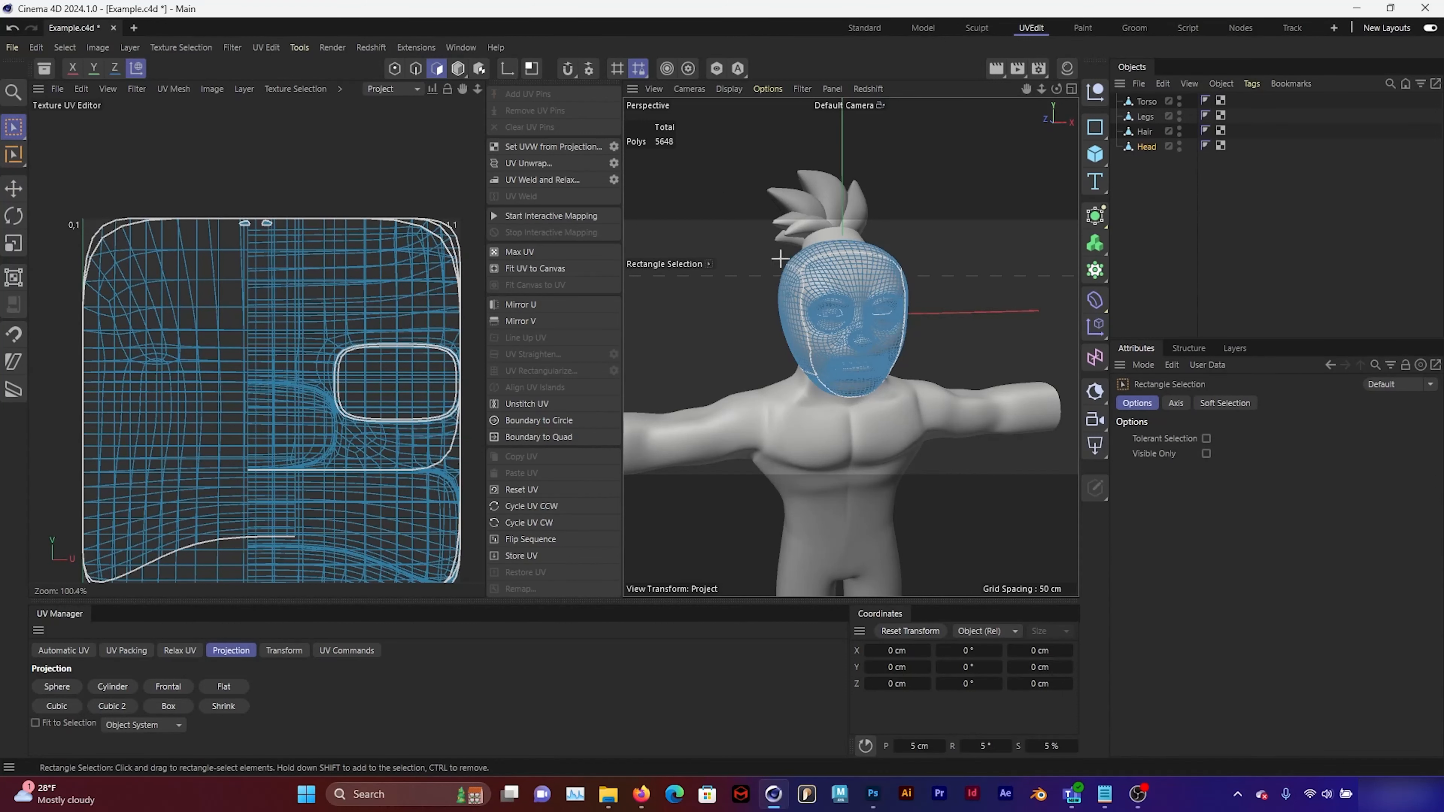
left_click_drag(720, 198, 961, 407)
Apply a Frontal UV projection to the selected head polygons from the Front view.
middle_click(963, 407)
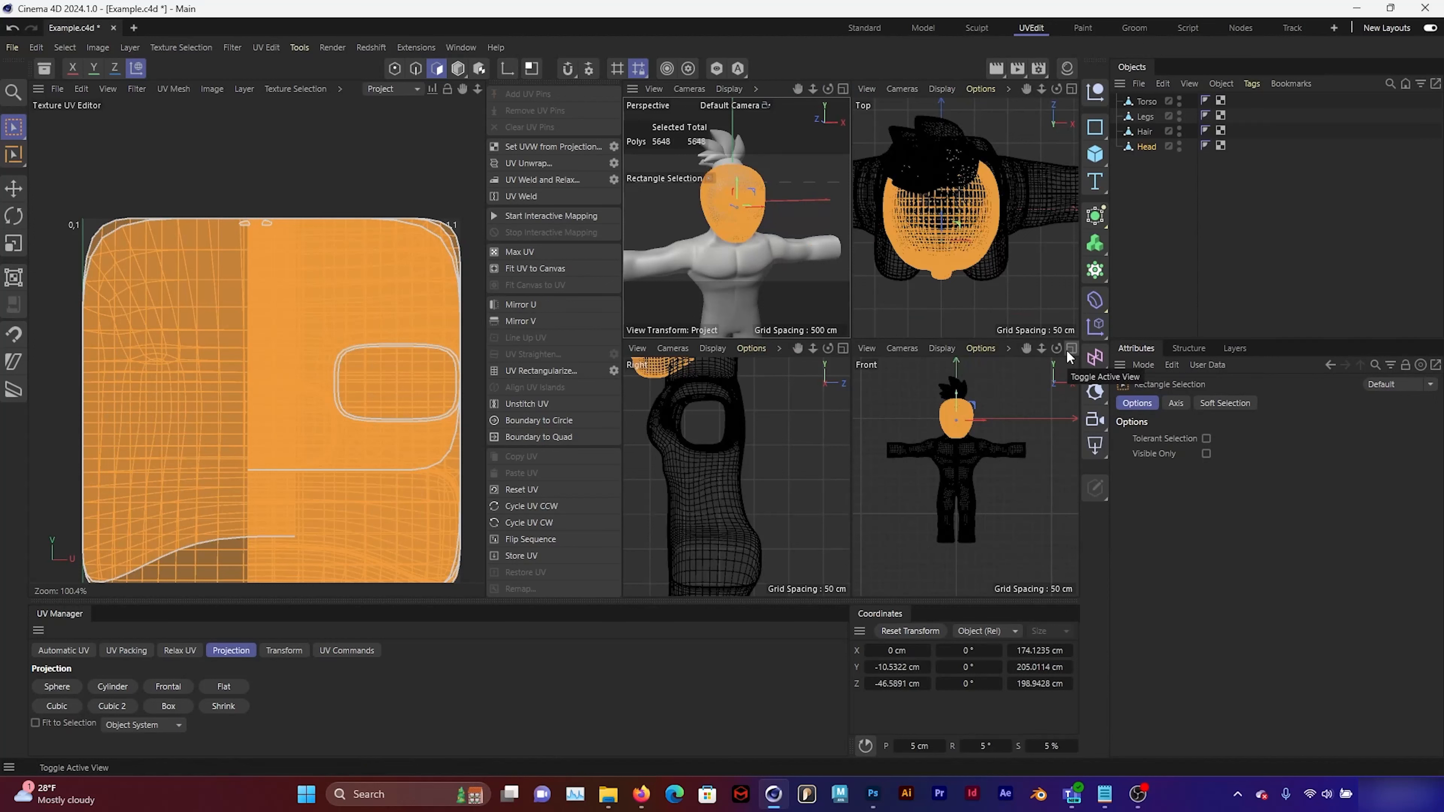
left_click(1070, 351)
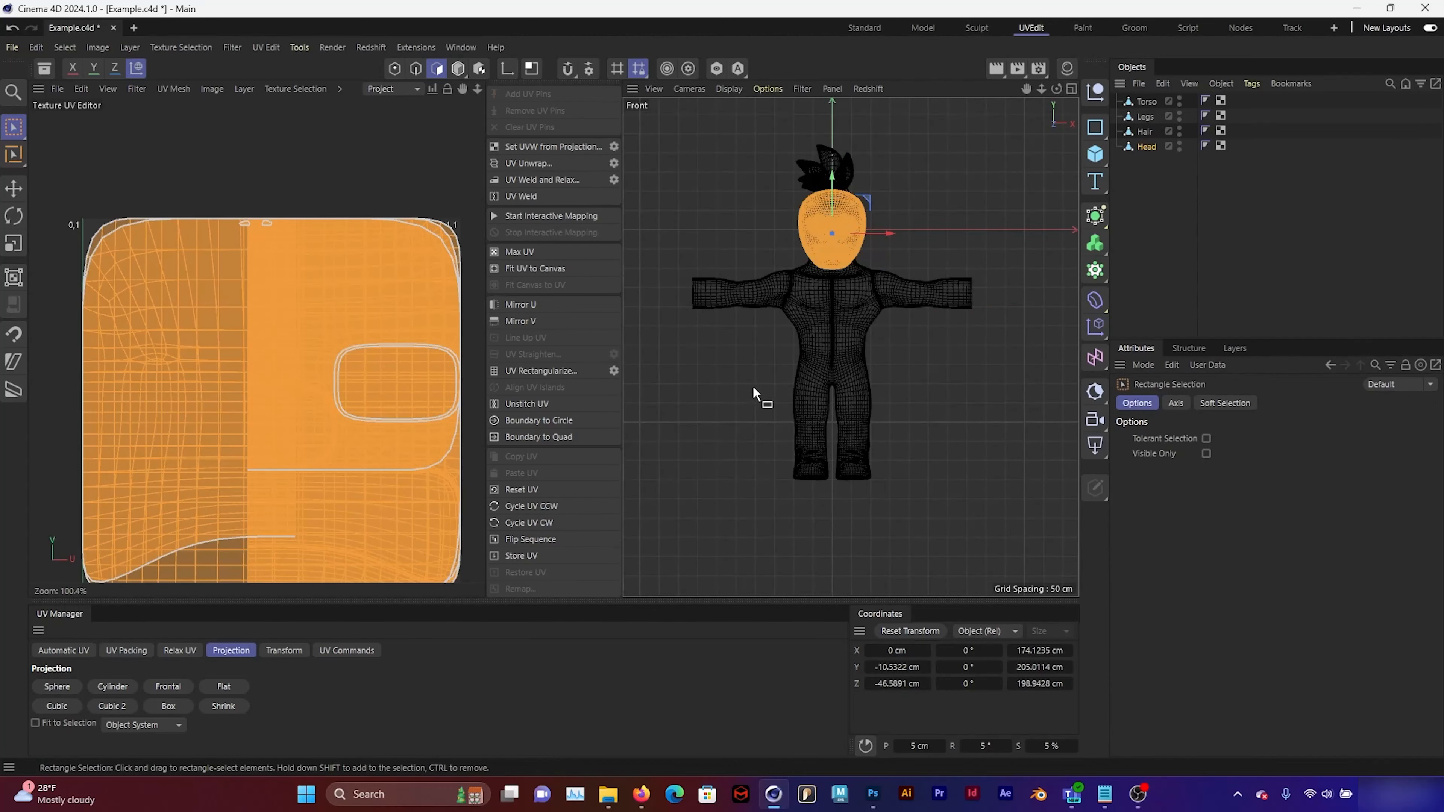
left_click(174, 695)
Move the head's UV island down into the UV canvas with UV Transform, to about U 0.46, V 0.63.
left_click(173, 89)
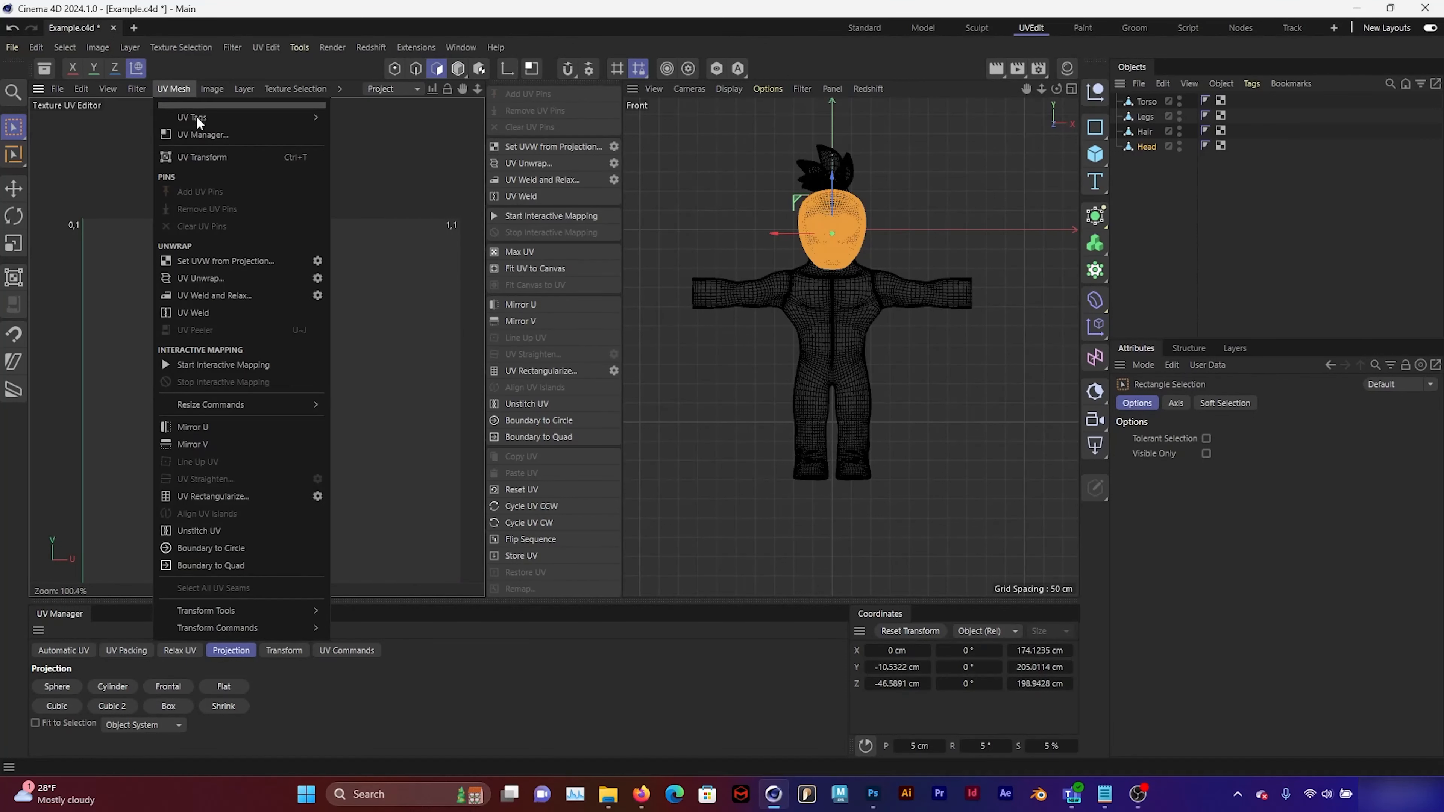
left_click(219, 157)
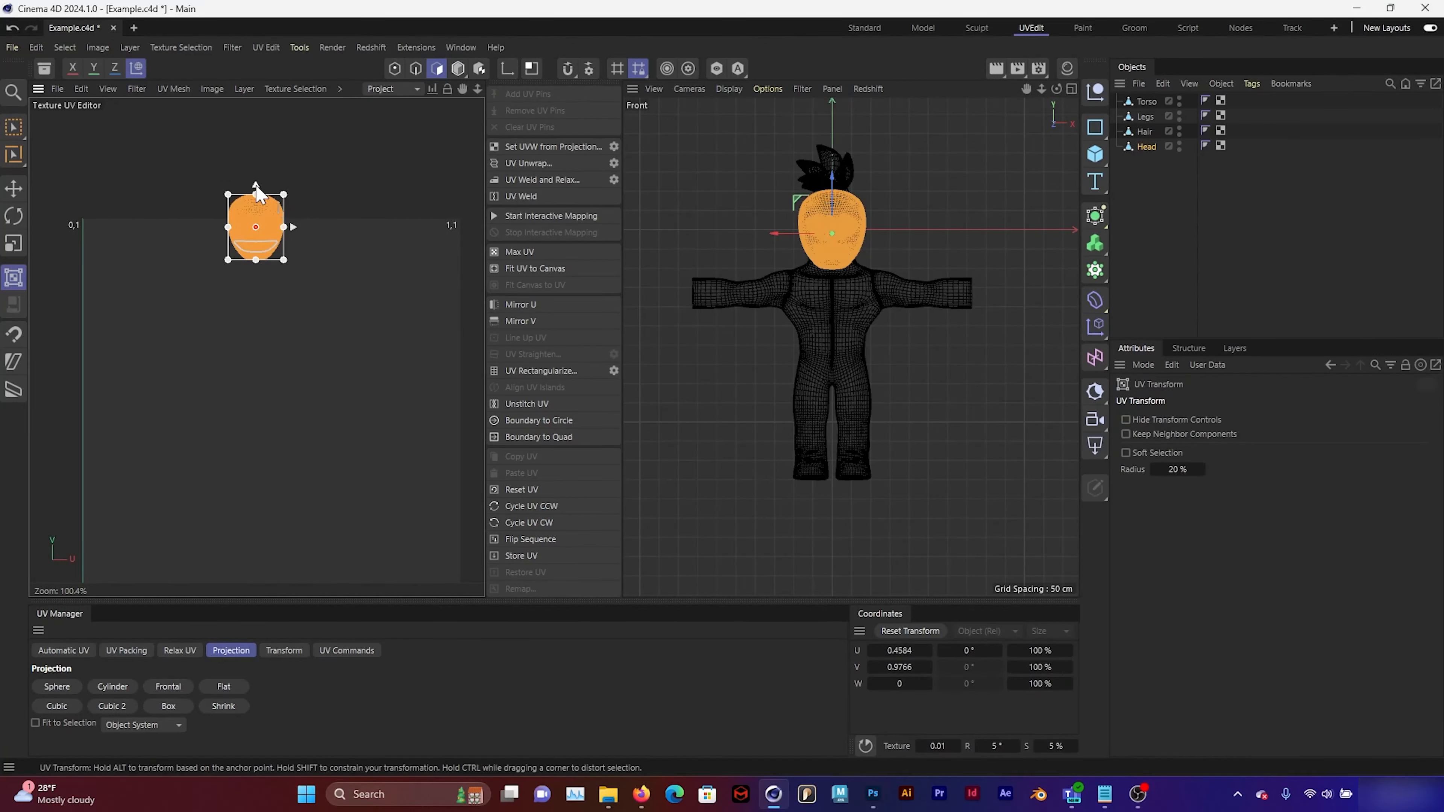
left_click_drag(255, 244, 254, 345)
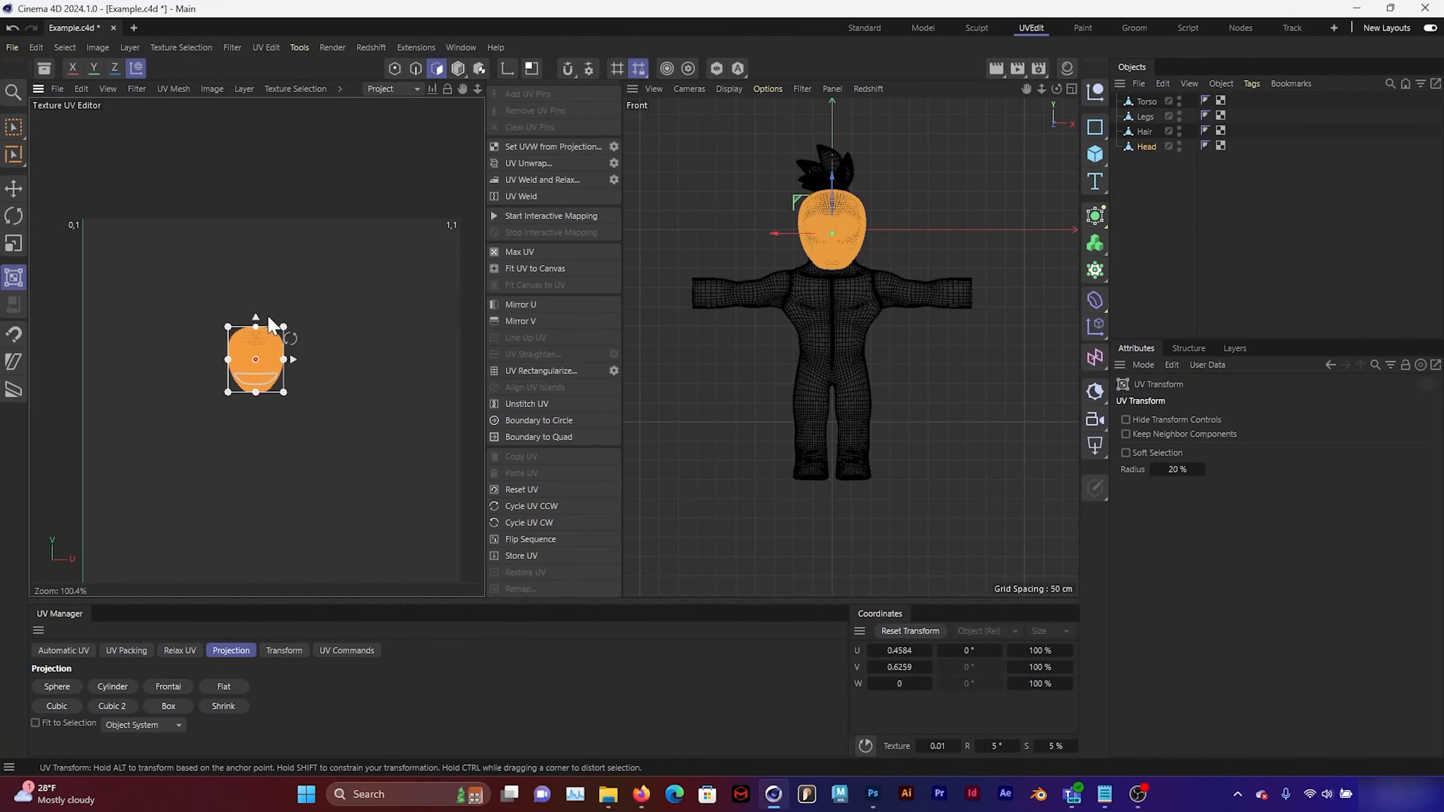
Select the vertical center edge loop running around the front and back of the head in the perspective view.
left_click(1072, 88)
left_click(844, 89)
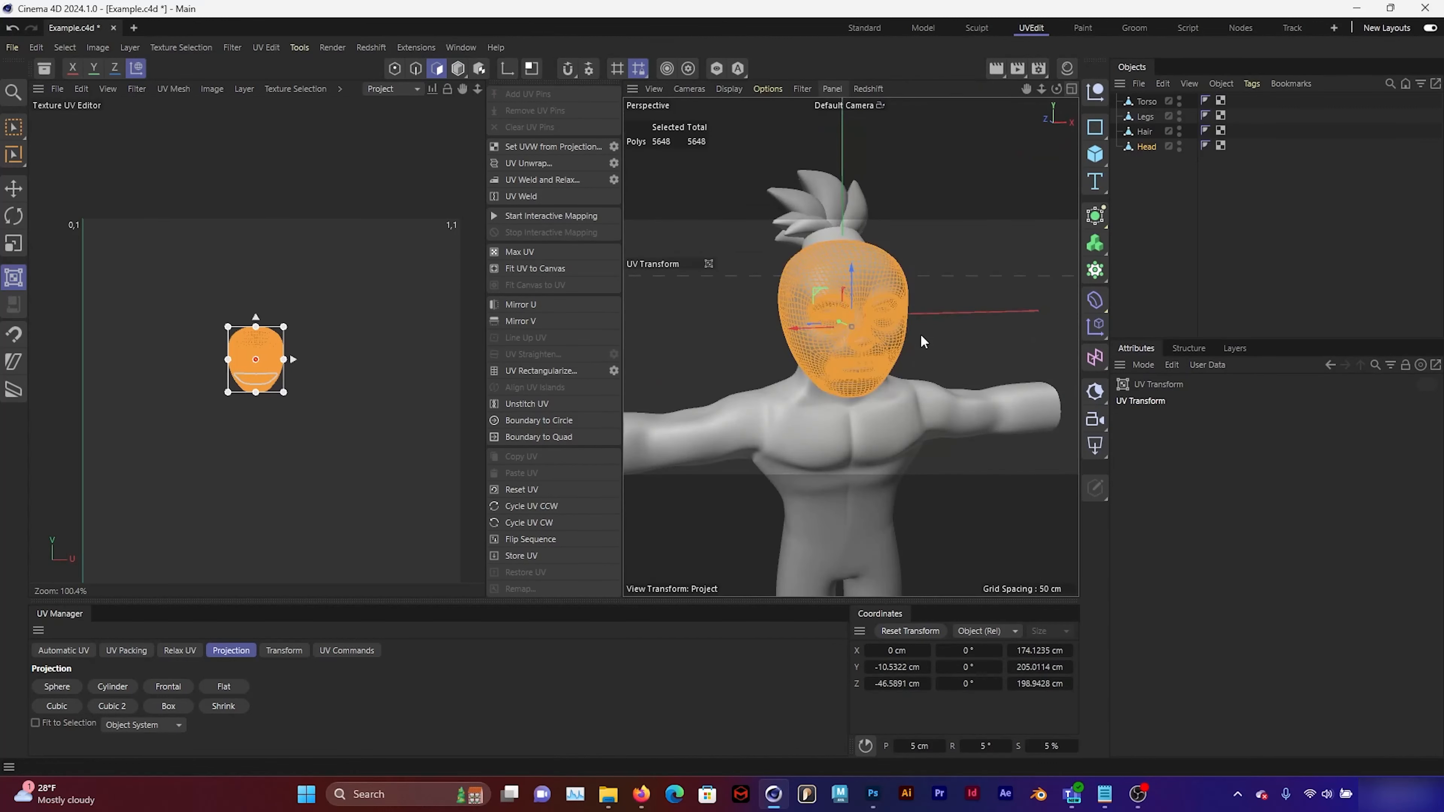
left_click_drag(929, 345, 975, 343, "alt")
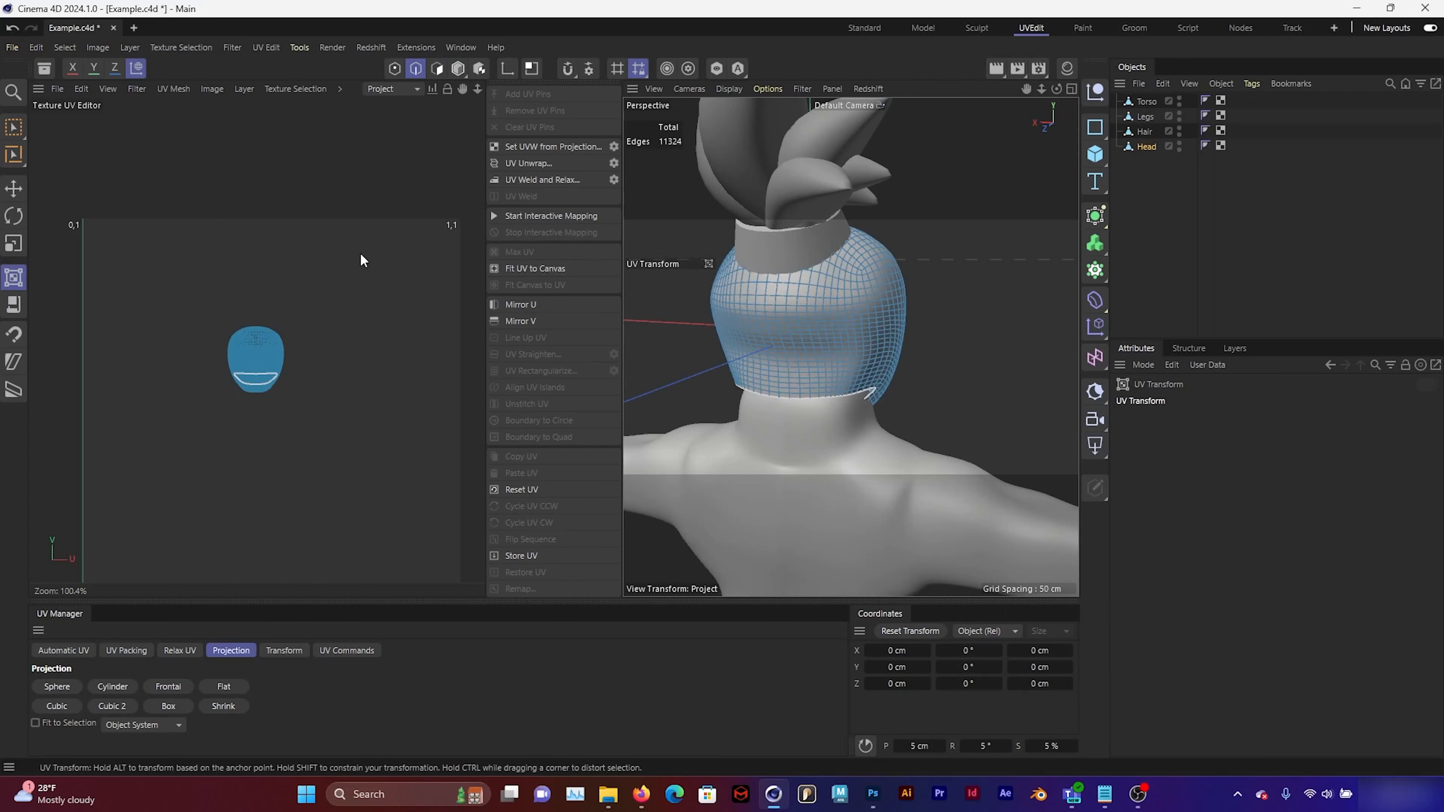
left_click(63, 48)
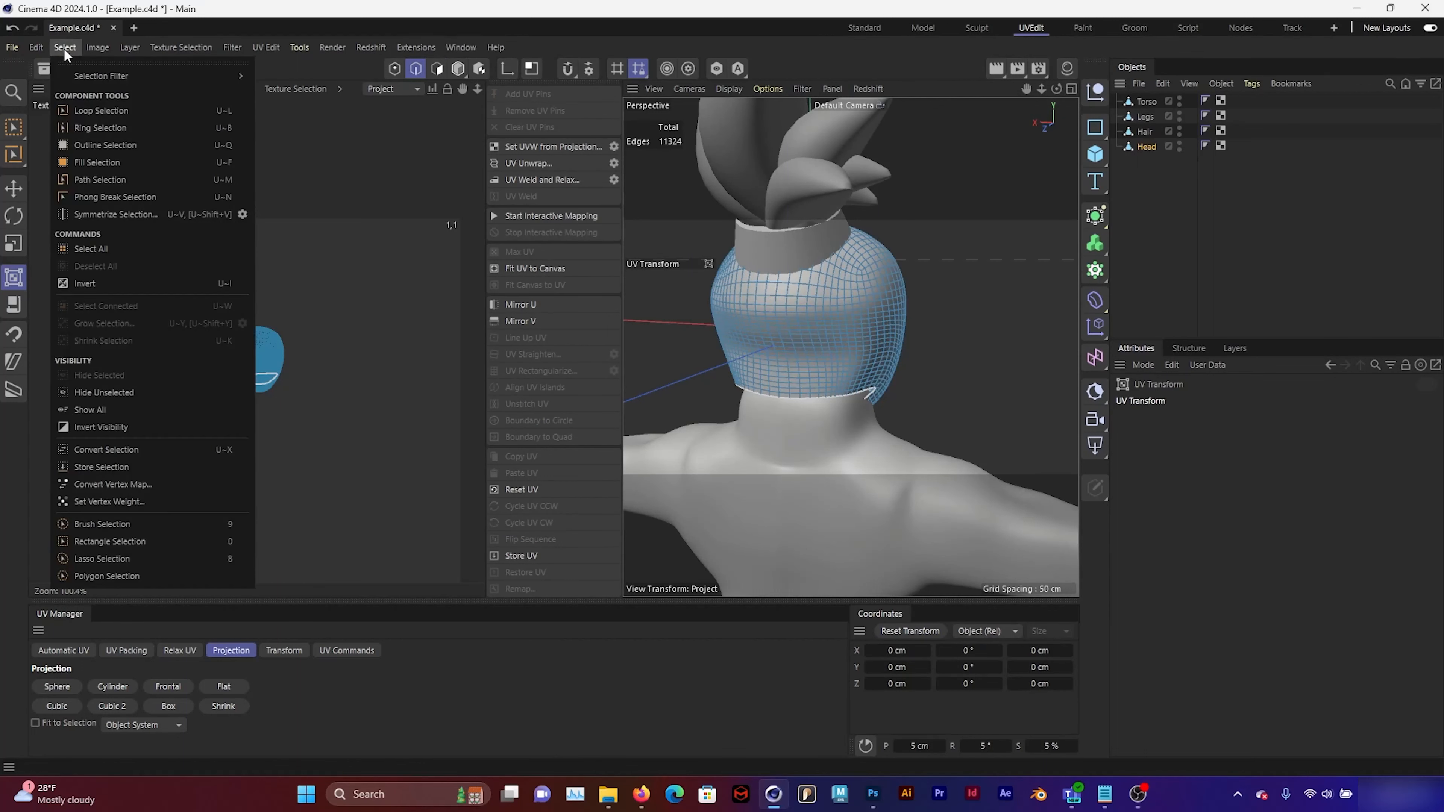
left_click(136, 114)
left_click(770, 310)
left_click_drag(932, 323, 687, 323, "alt")
left_click_drag(890, 300, 719, 306, "alt")
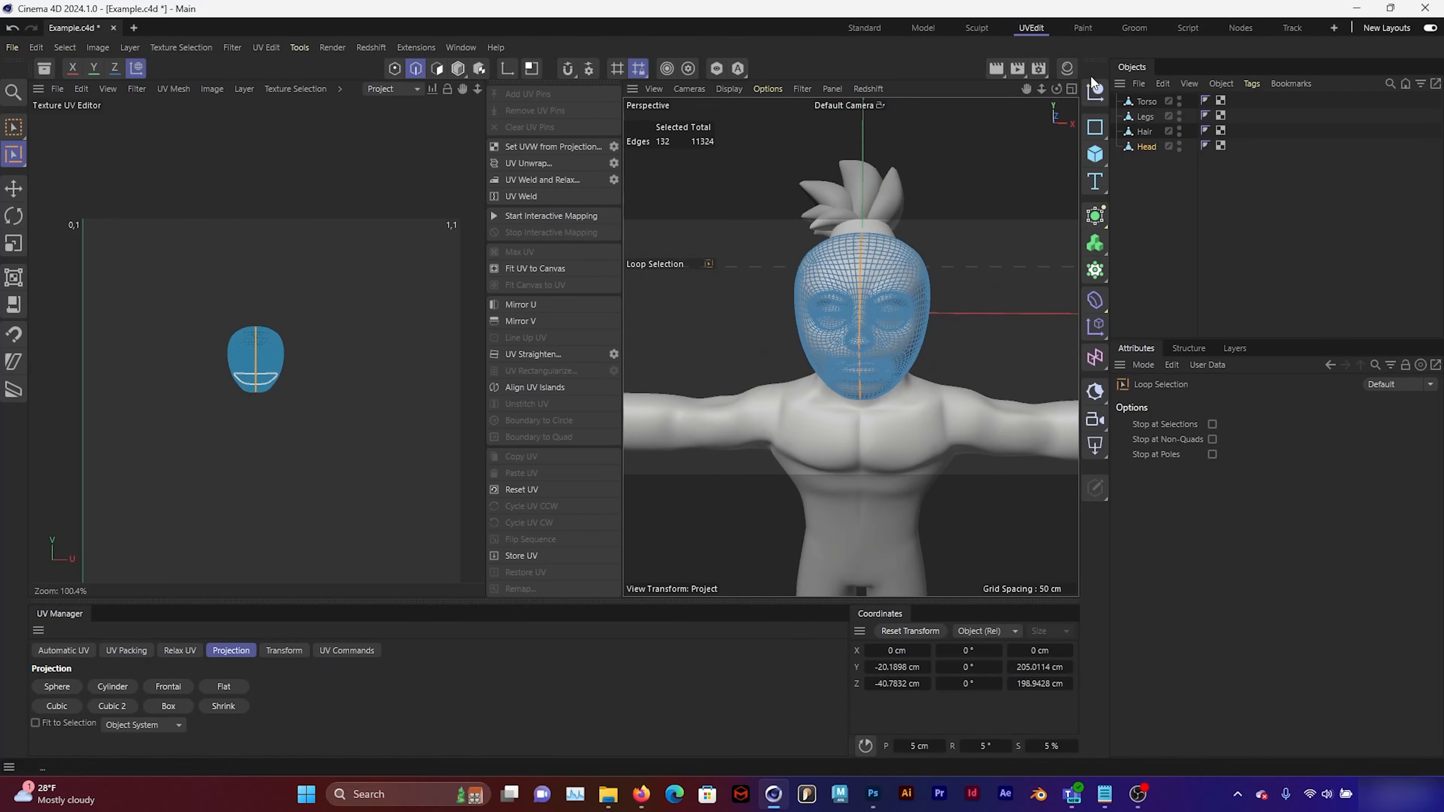
Deselect the face and front half of the center loop in the Right view, keeping only the edges down the back of the head.
left_click_drag(839, 371, 834, 369, "alt")
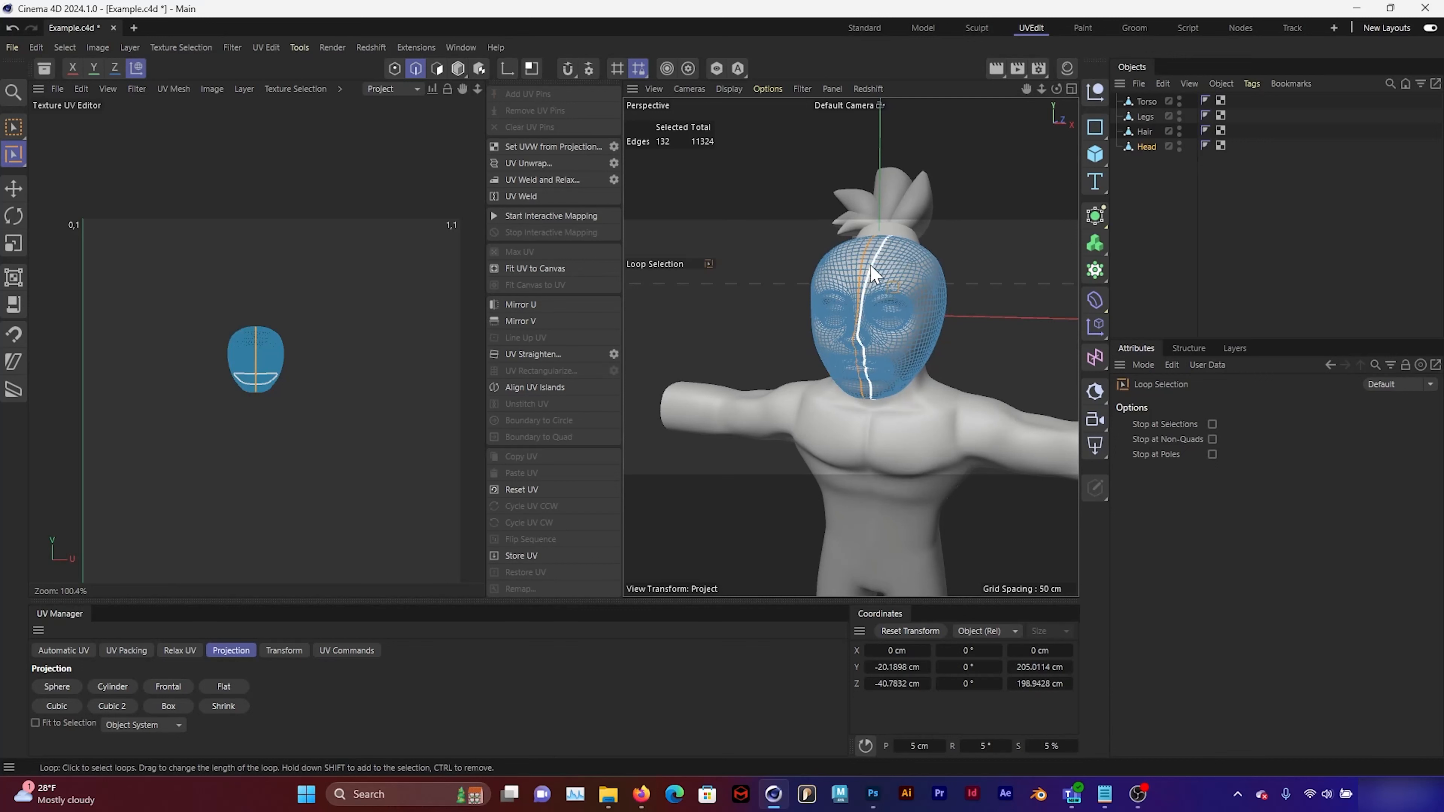
left_click_drag(947, 253, 747, 260, "alt")
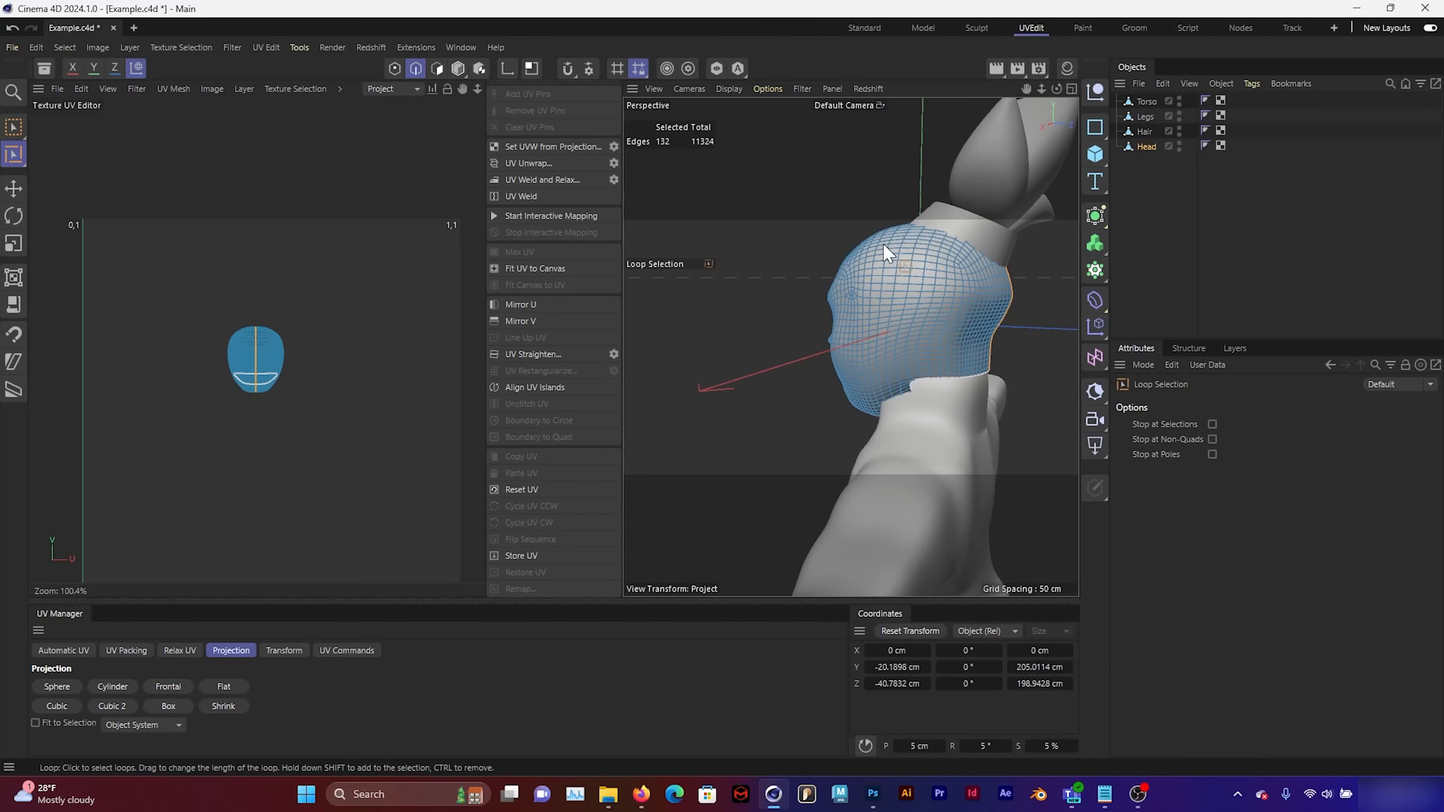
left_click_drag(946, 239, 858, 249, "alt")
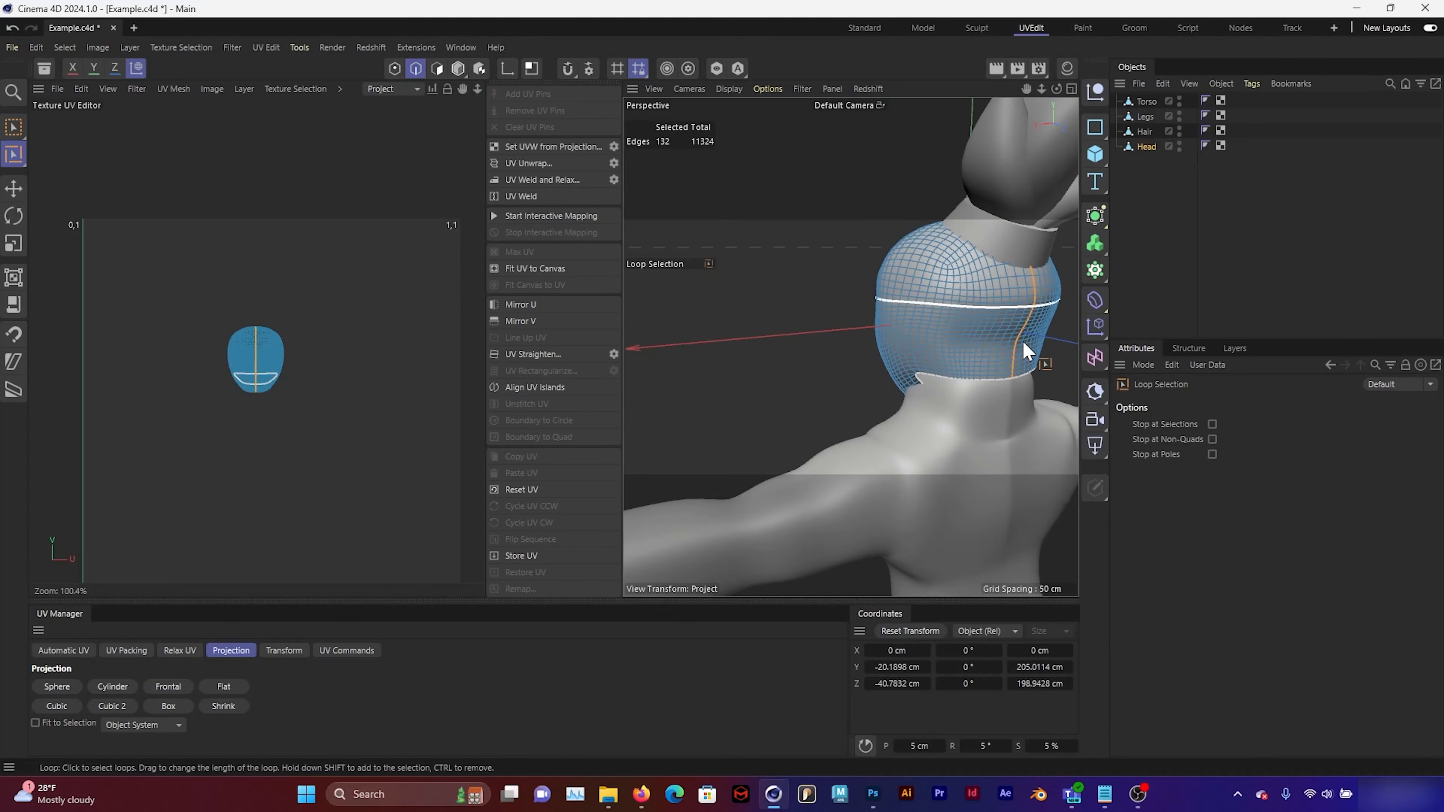
middle_click(1038, 286)
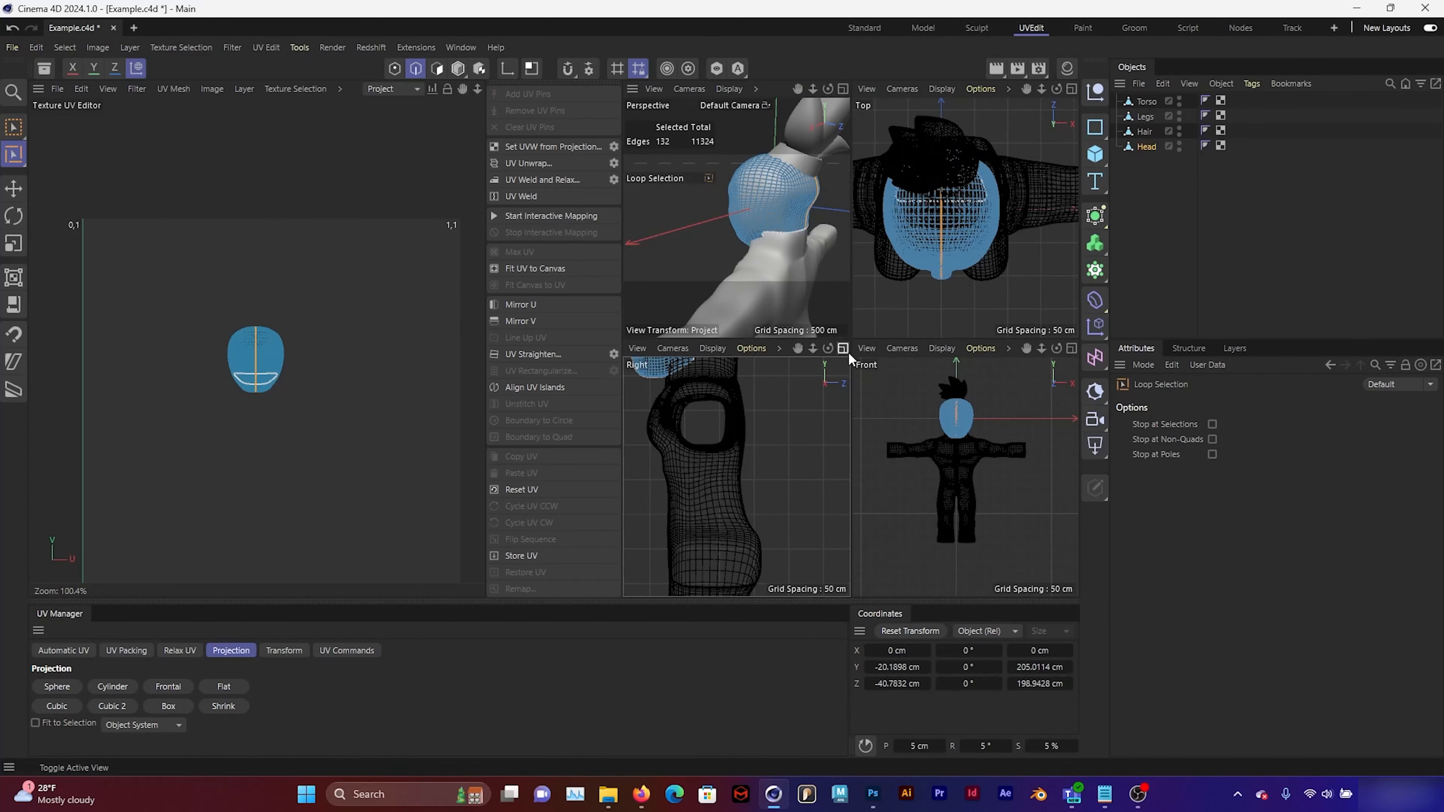
middle_click(848, 359)
left_click_drag(1026, 89, 1026, 98)
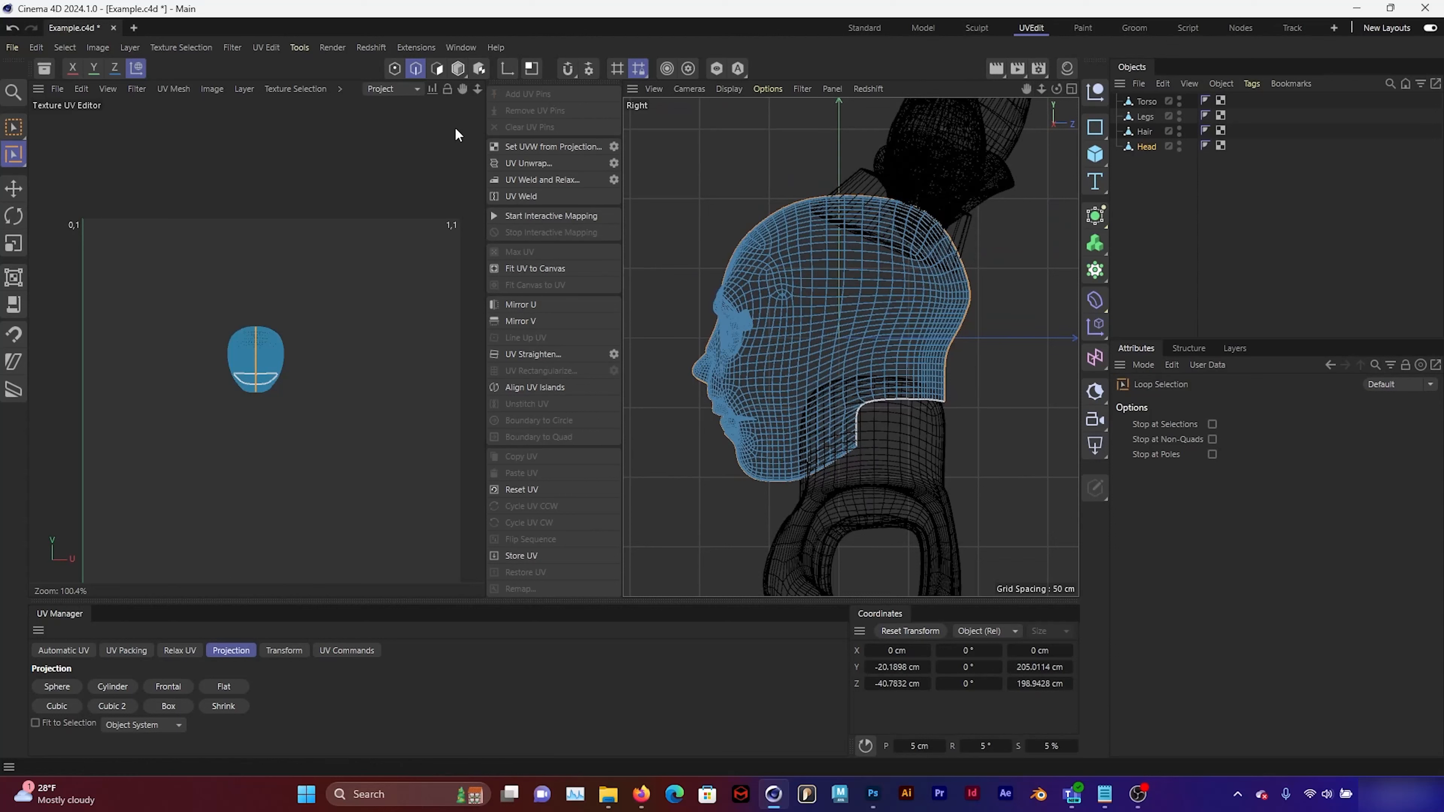
left_click(13, 126)
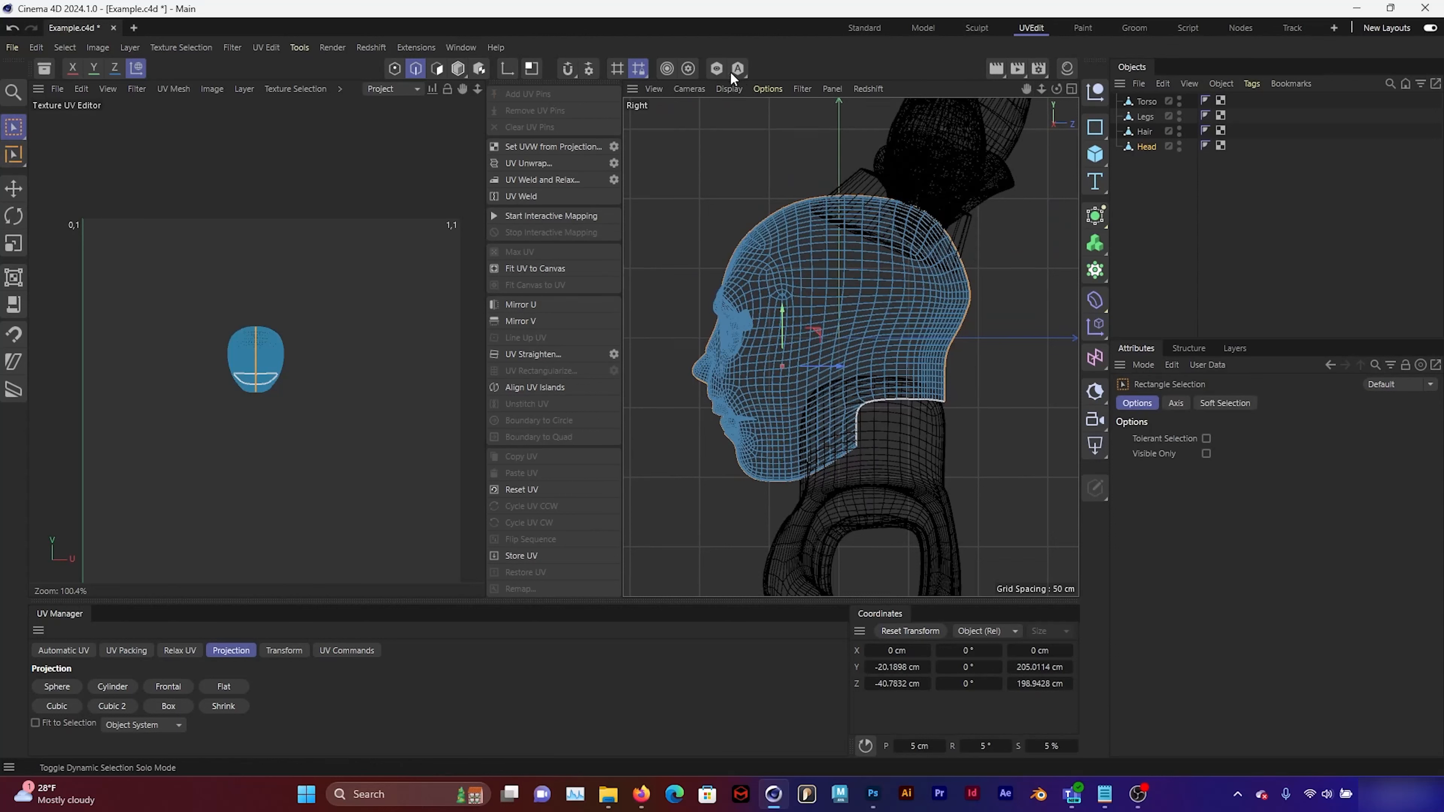
left_click_drag(674, 146, 857, 545)
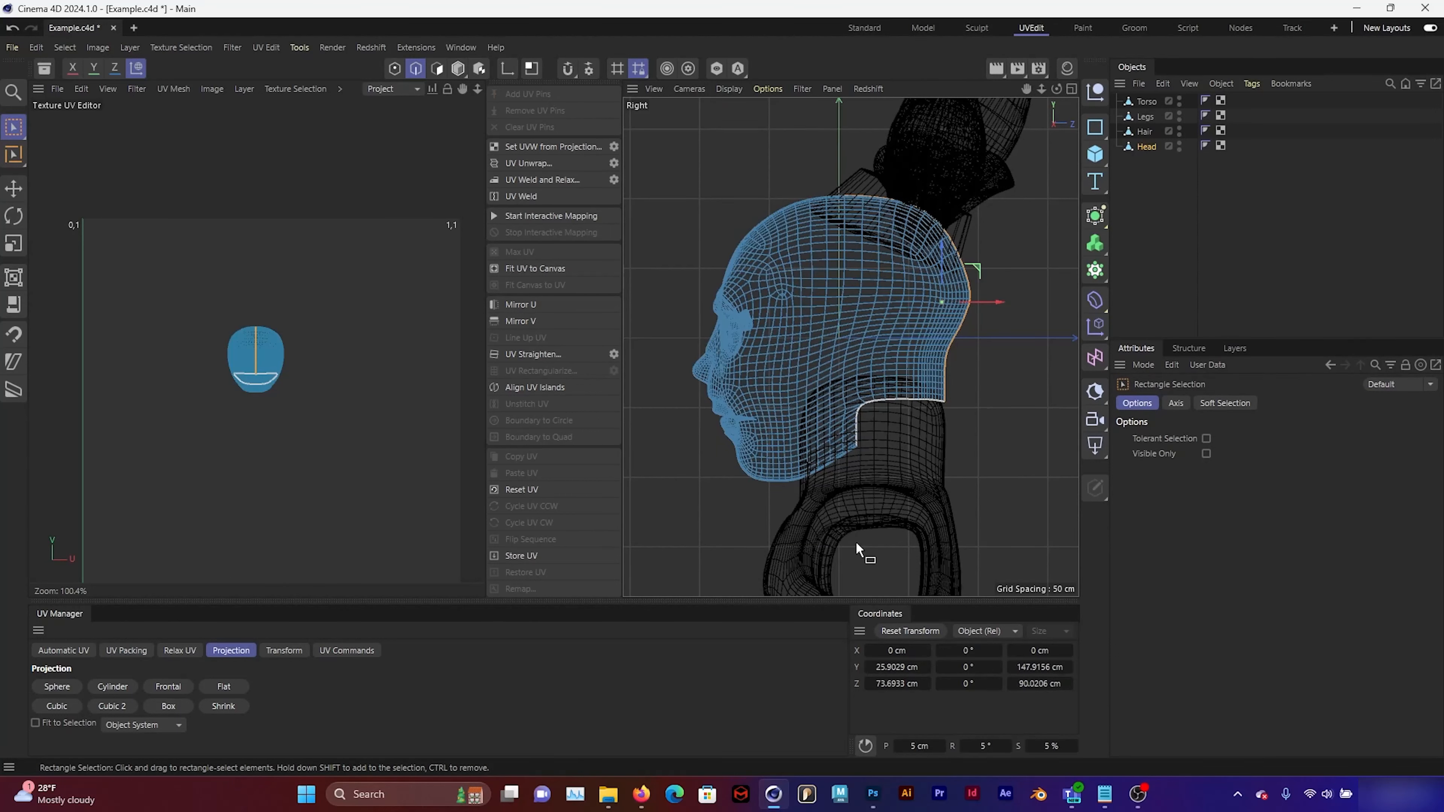
Add the outer edge loop around the character's left eye socket to the seam selection using Loop Selection.
middle_click(1005, 132)
middle_click(827, 238)
left_click_drag(855, 339, 822, 340, "alt")
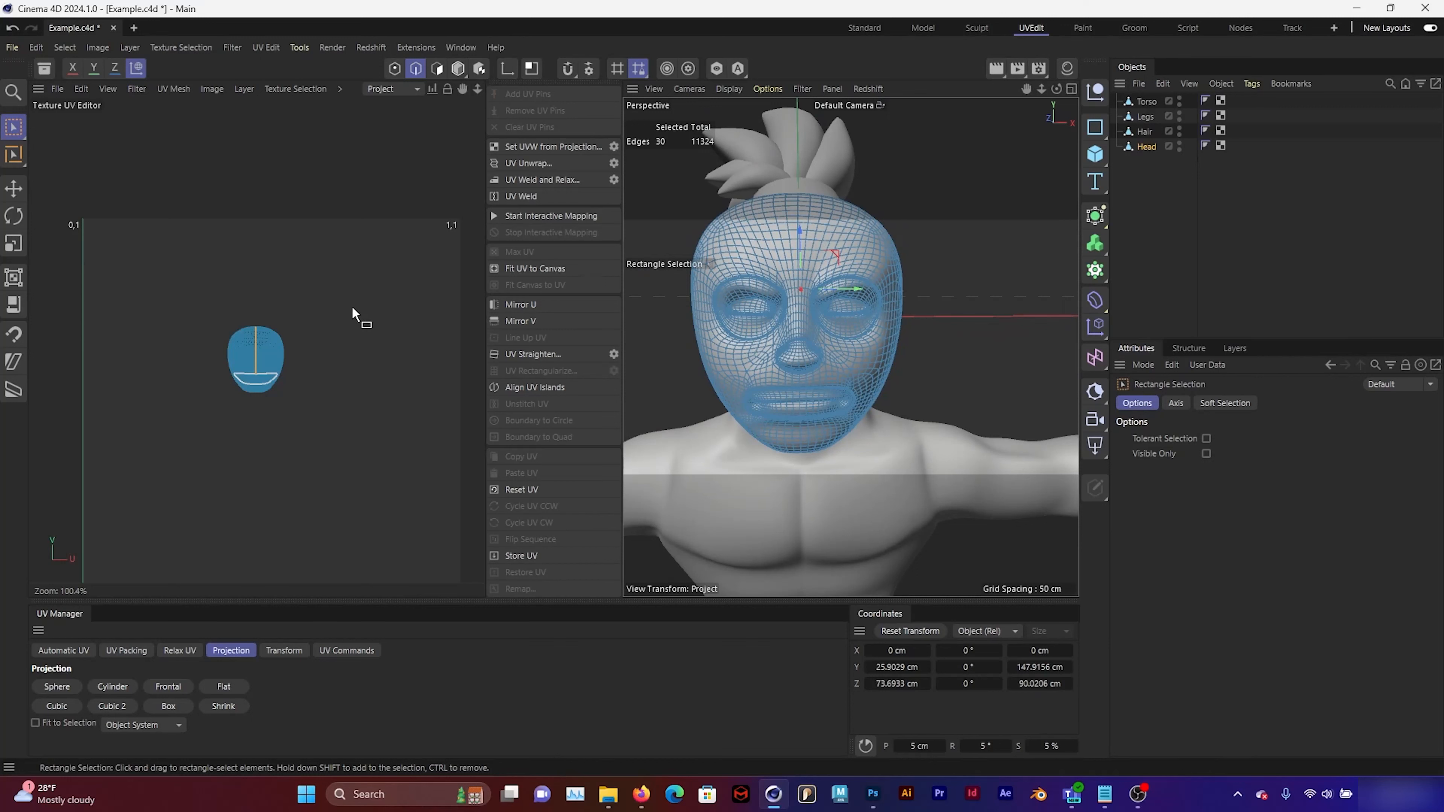
scroll(830, 273, "up", 5)
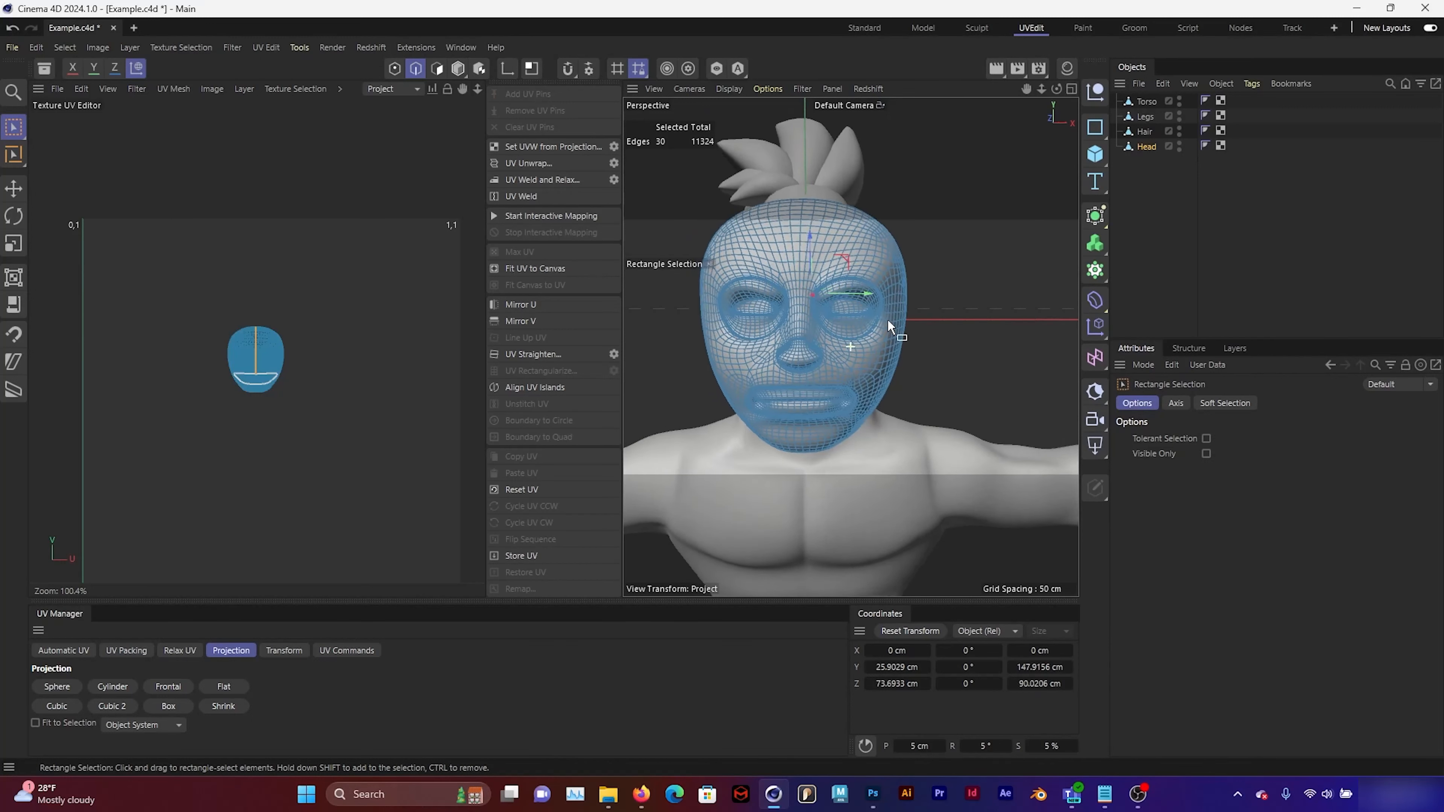
left_click_drag(875, 318, 854, 296, "alt")
scroll(854, 293, "up", 3)
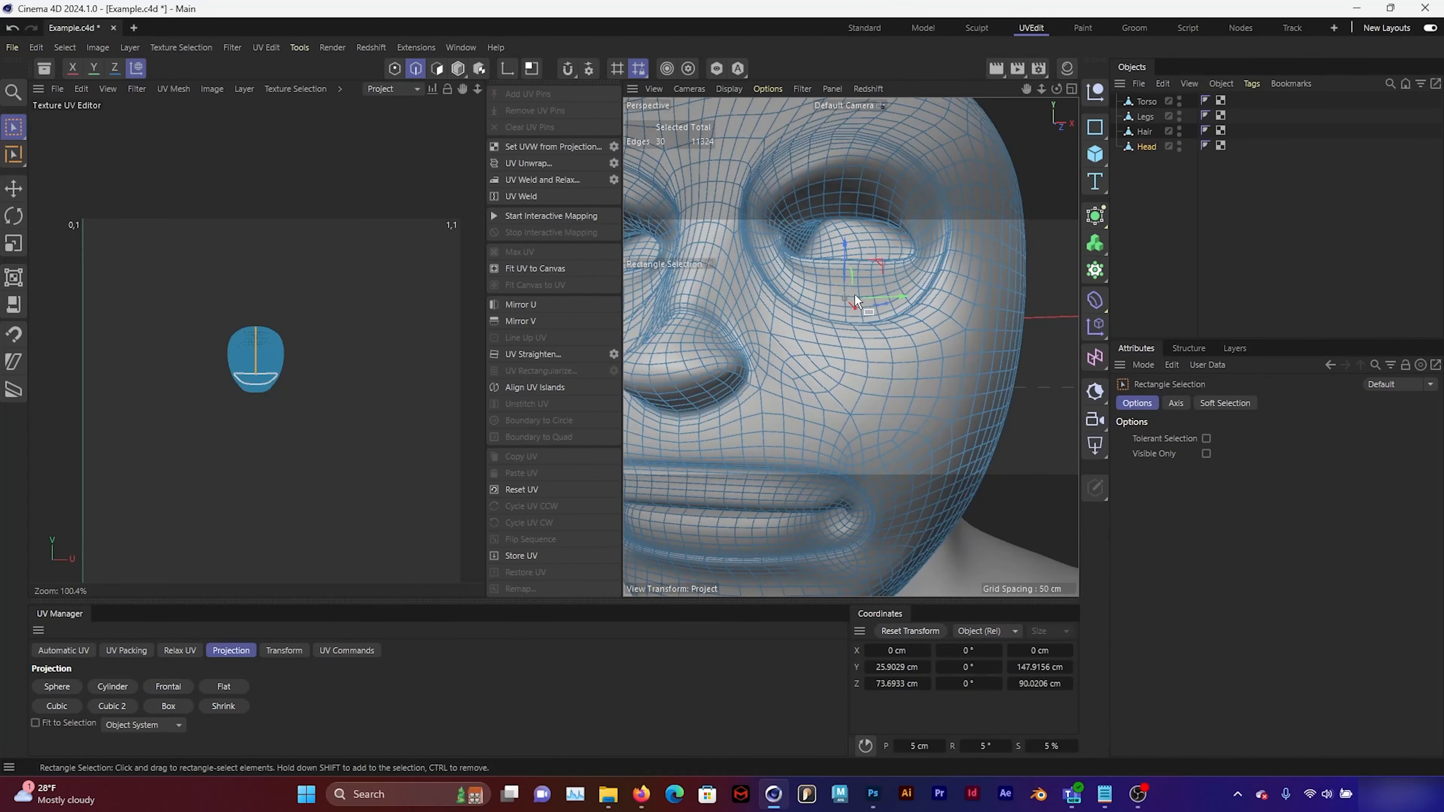
left_click_drag(1022, 86, 1061, 237)
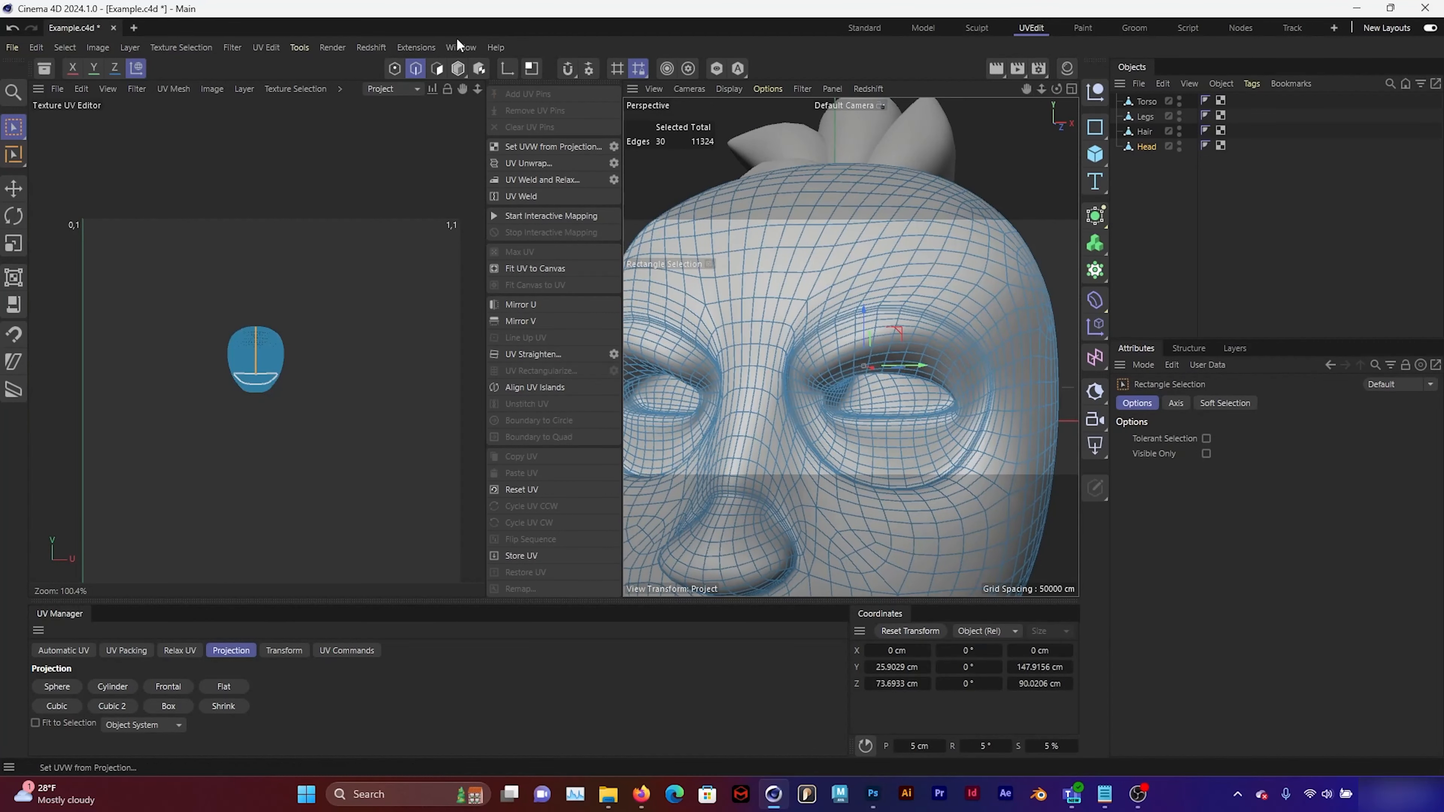
left_click(63, 50)
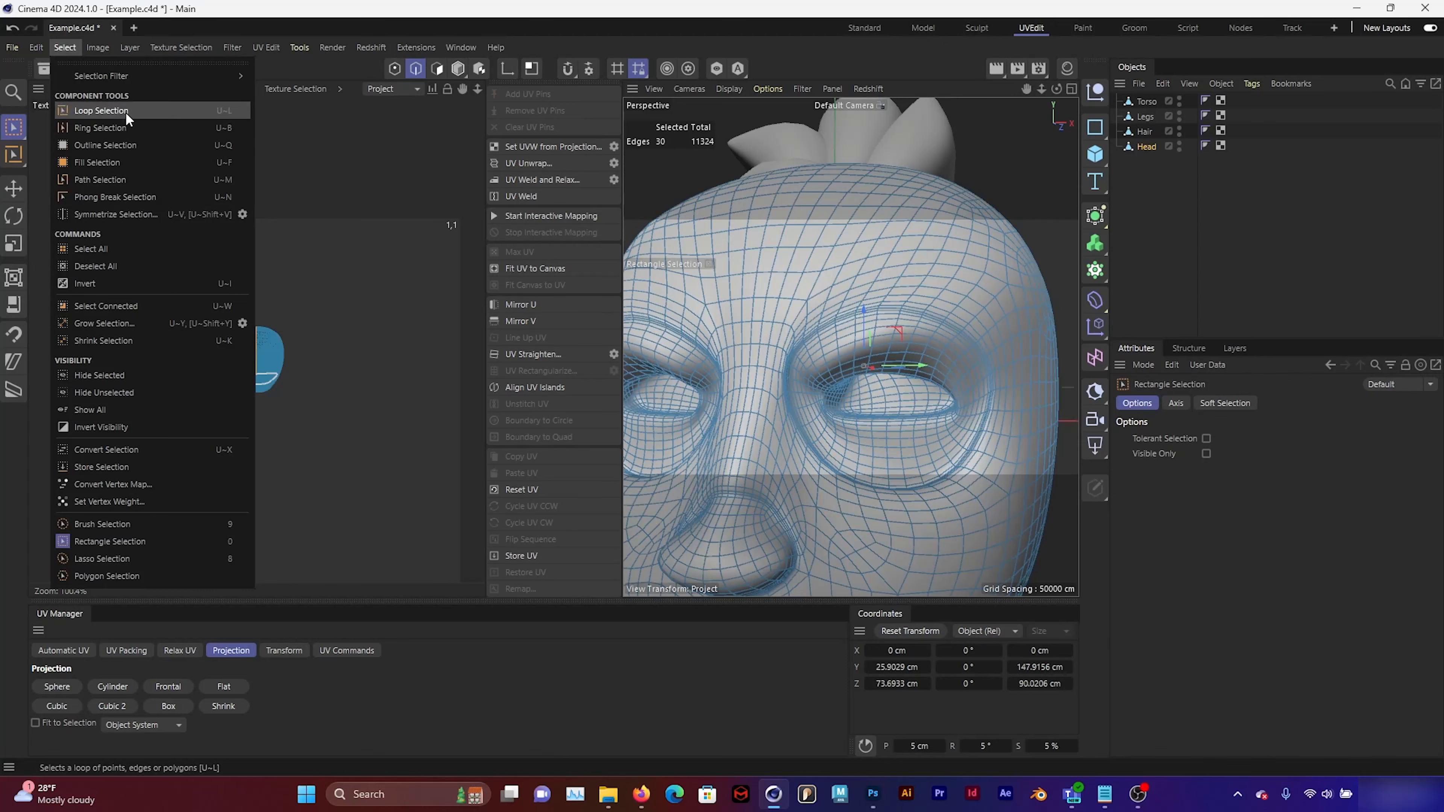
left_click(115, 118)
mouse_move(865, 376)
left_mouse_down("alt")
mouse_move(815, 364)
mouse_move(864, 365)
left_mouse_up("alt")
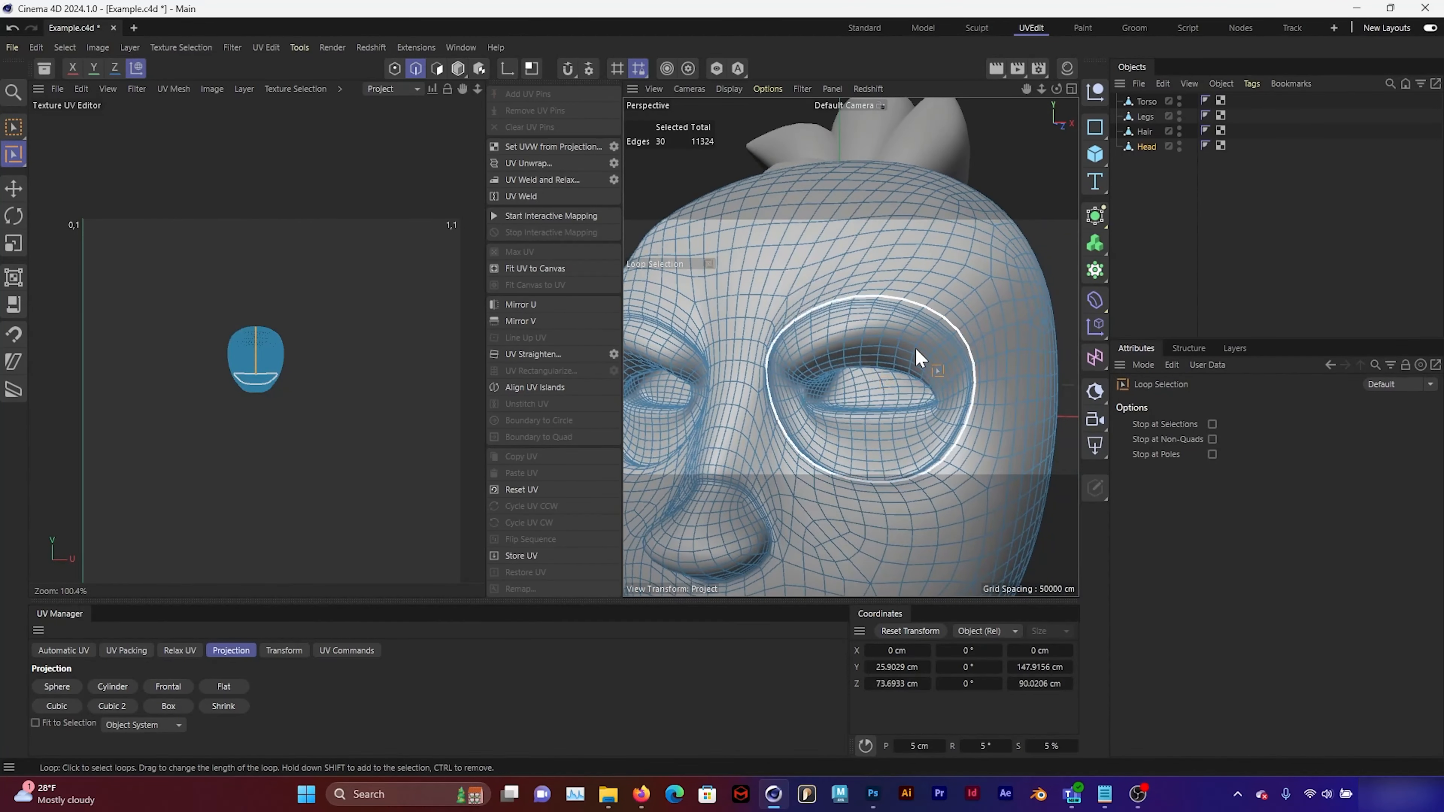
scroll(917, 360, "up", 2)
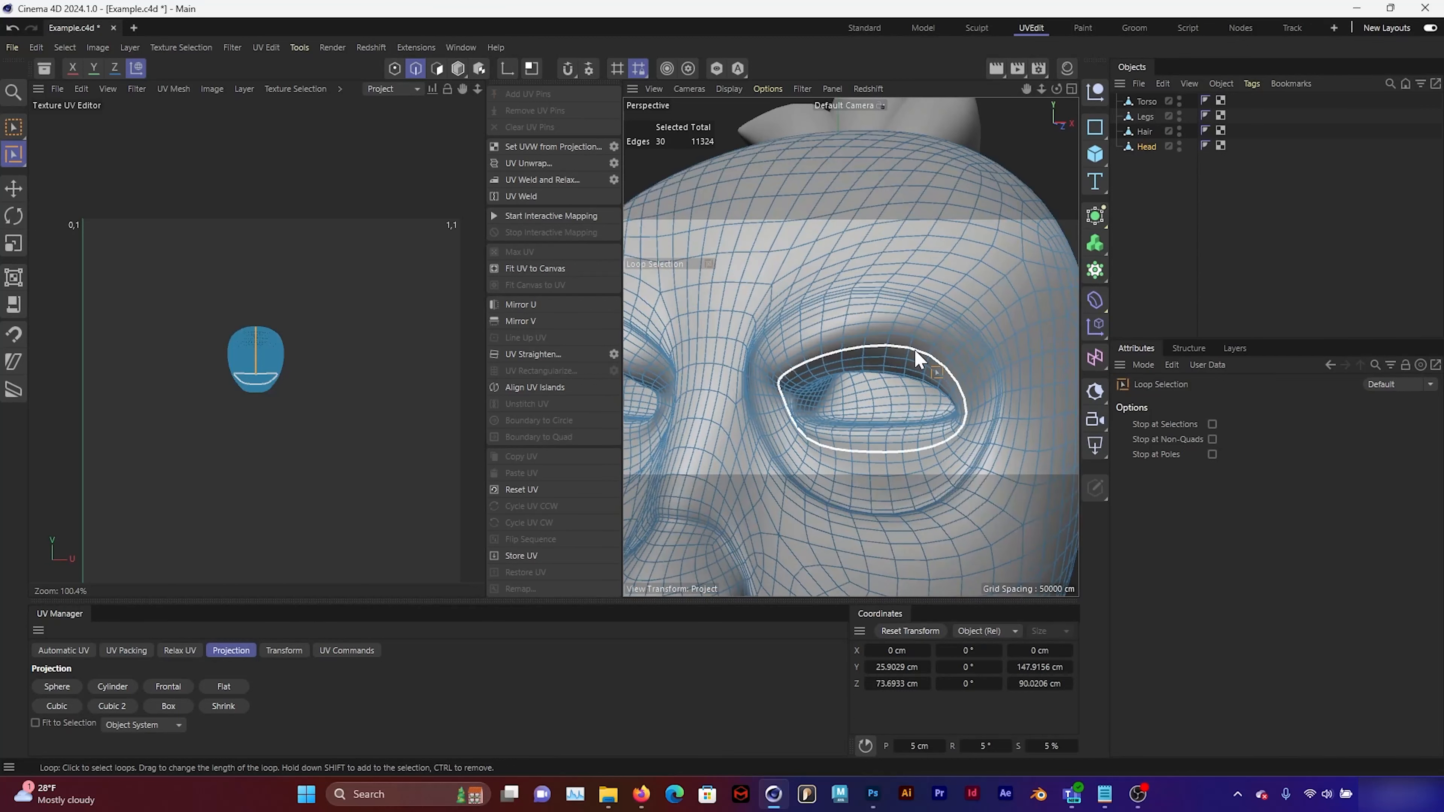
left_click(903, 302, "shift")
Add the matching outer edge loop around the character's right eye socket to the seam selection.
left_click_drag(1028, 91, 1057, 96)
left_click_drag(821, 297, 870, 289, "alt")
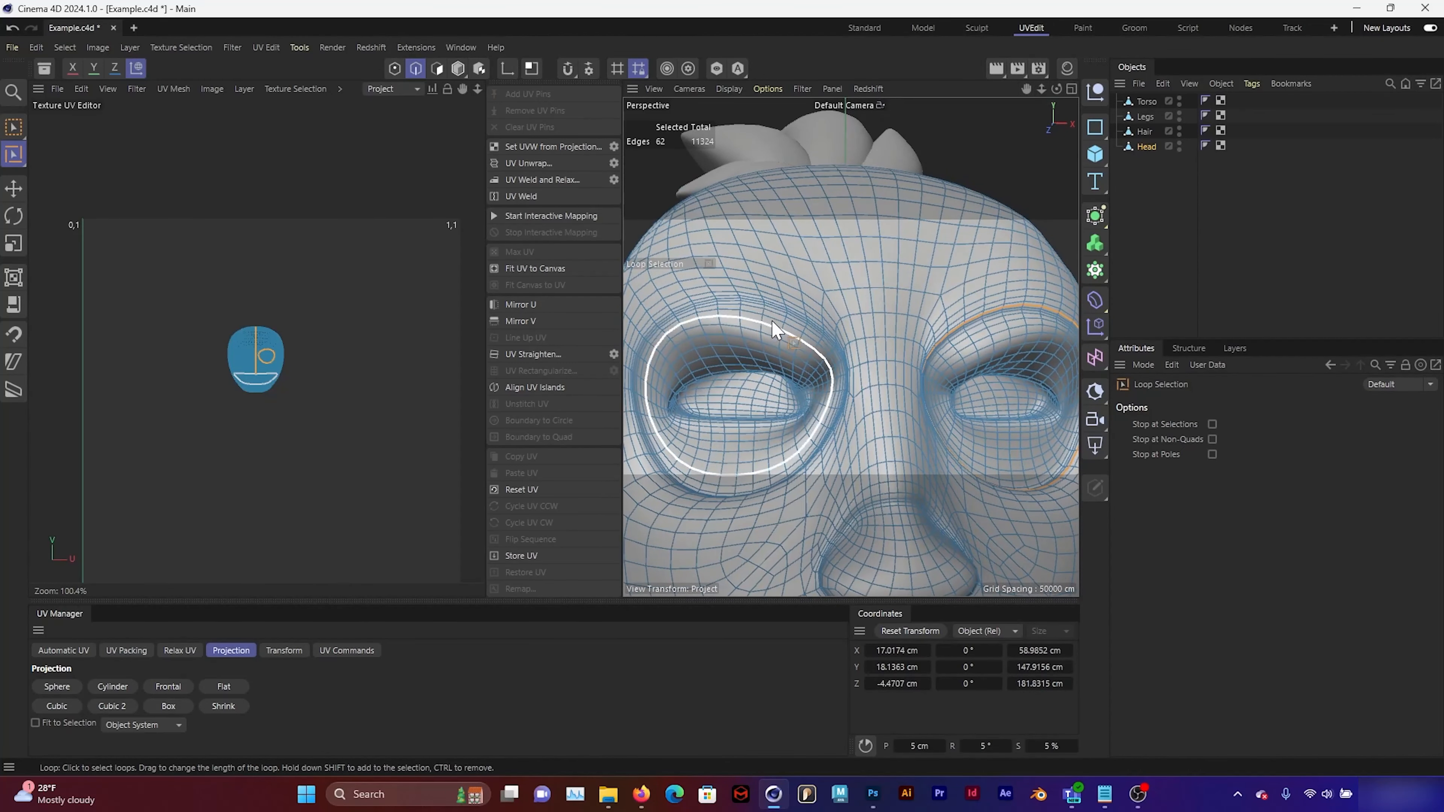
left_click(792, 323, "shift")
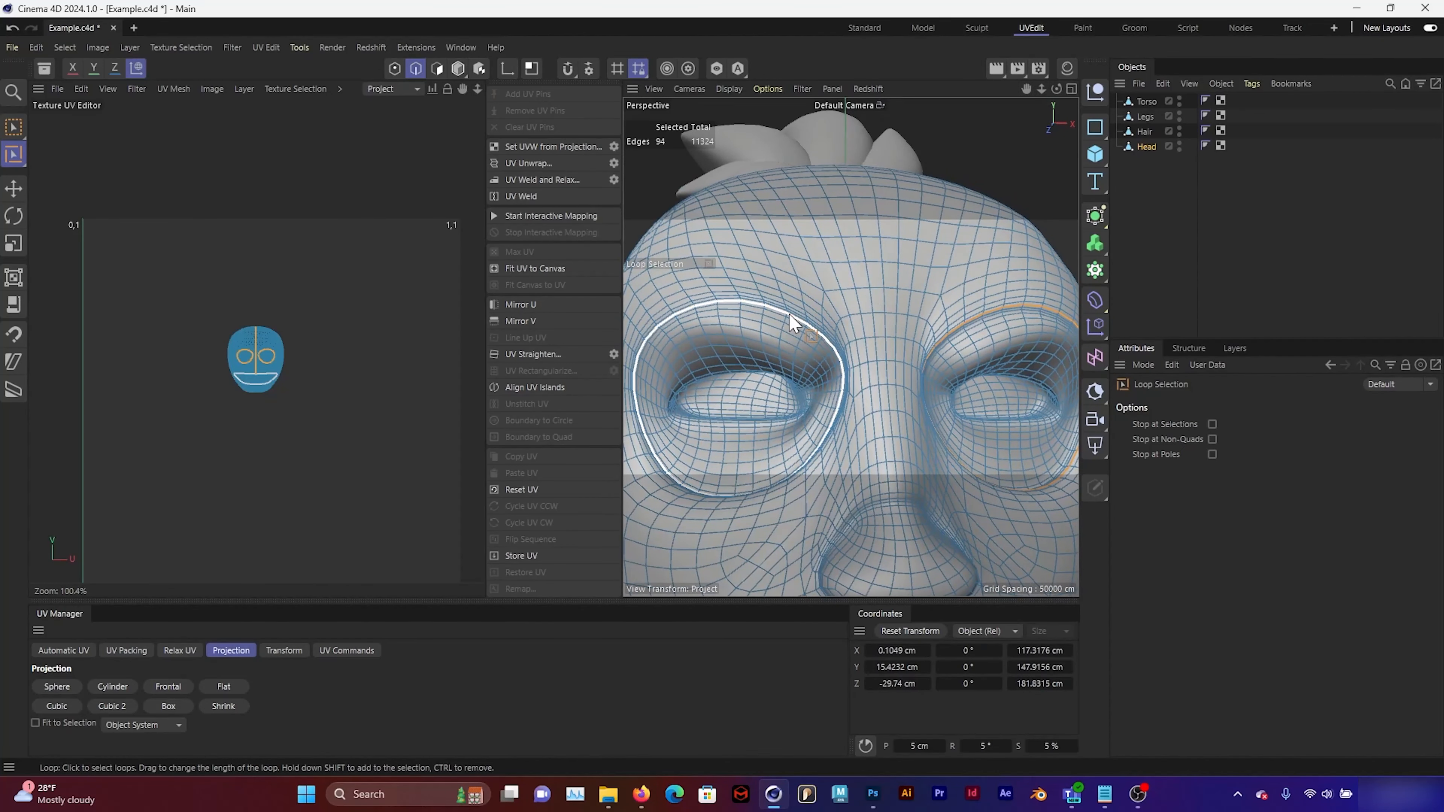
Add the edge loop around the base of the character's nose to the seam selection.
left_click_drag(1027, 89, 1029, 69)
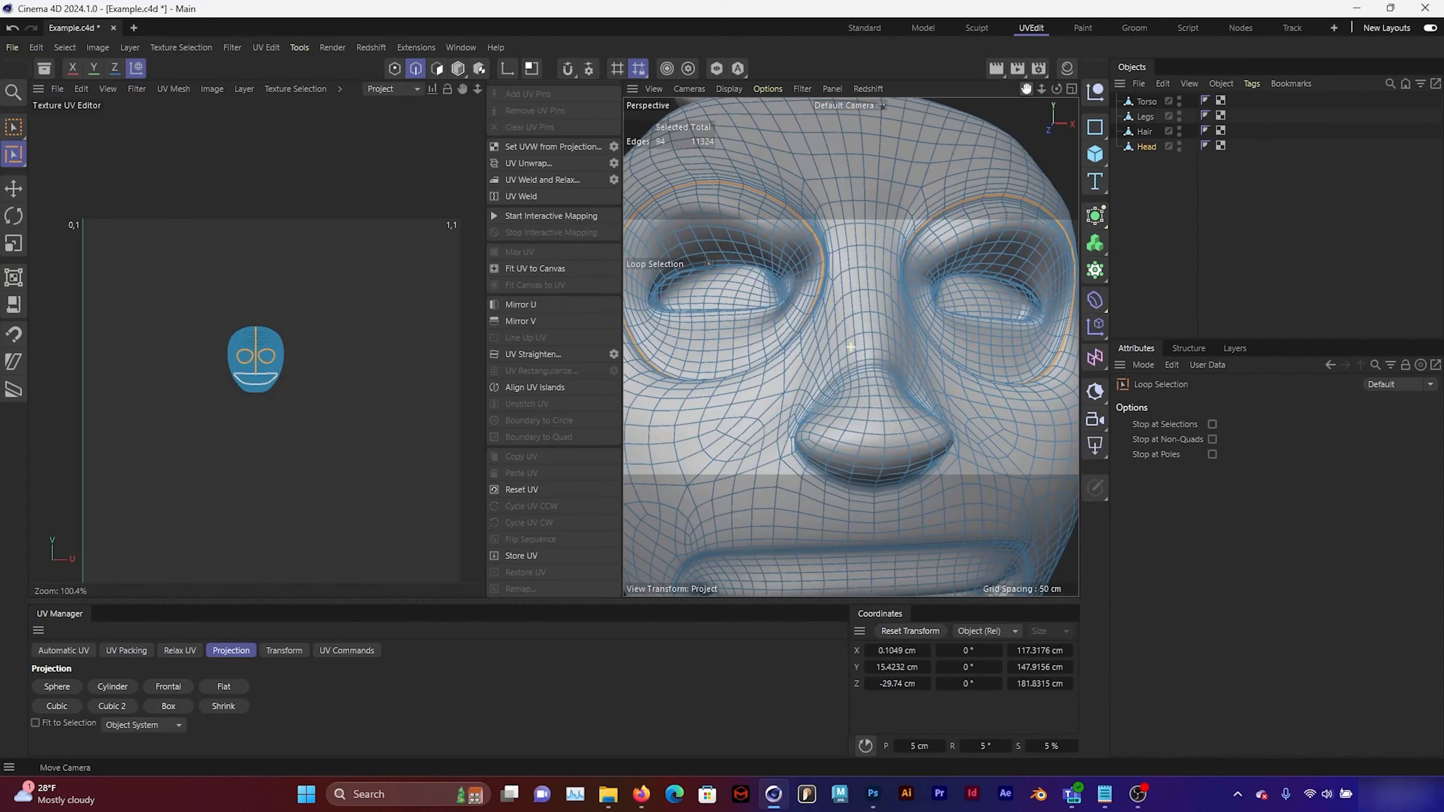
left_click_drag(961, 414, 879, 395, "alt")
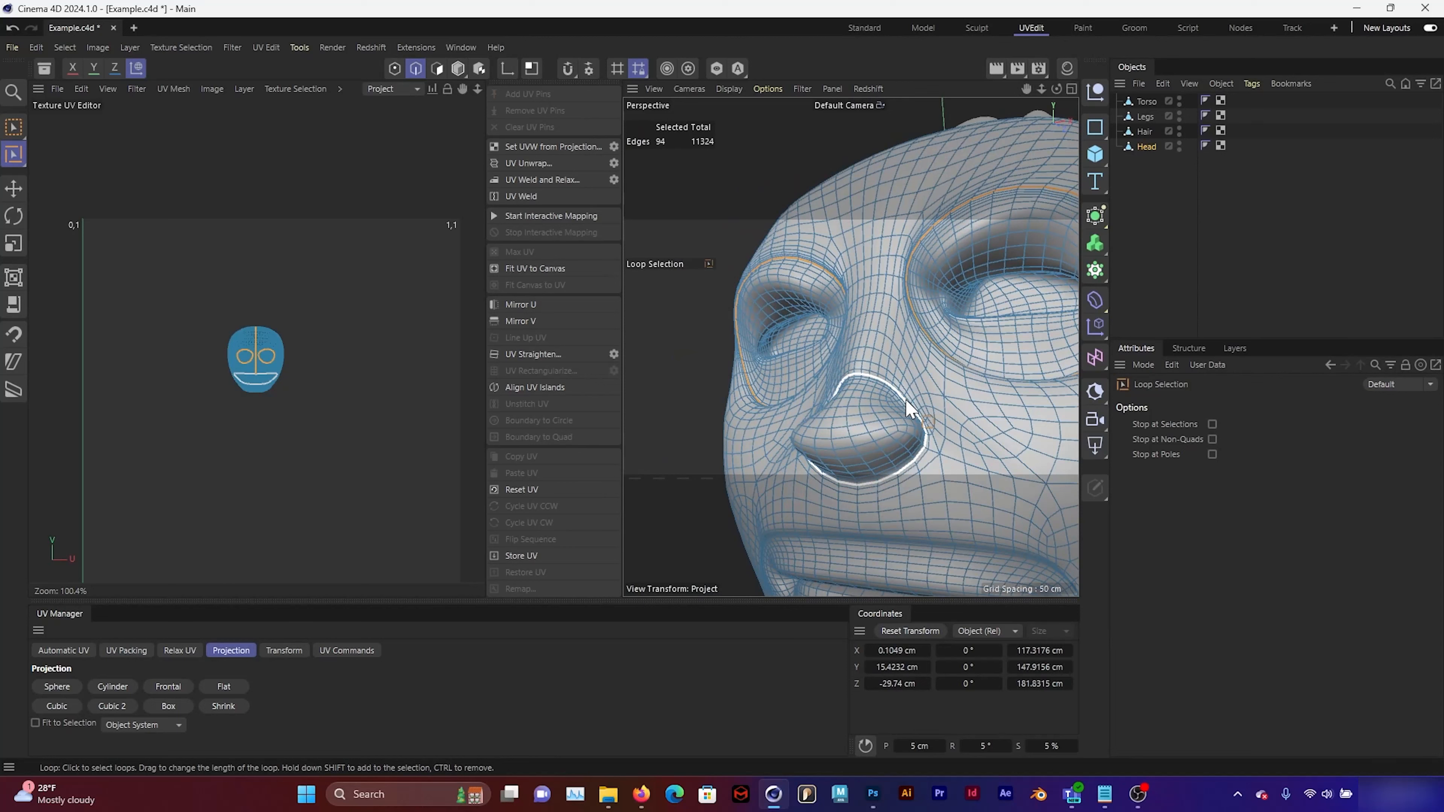
left_click(908, 402, "shift")
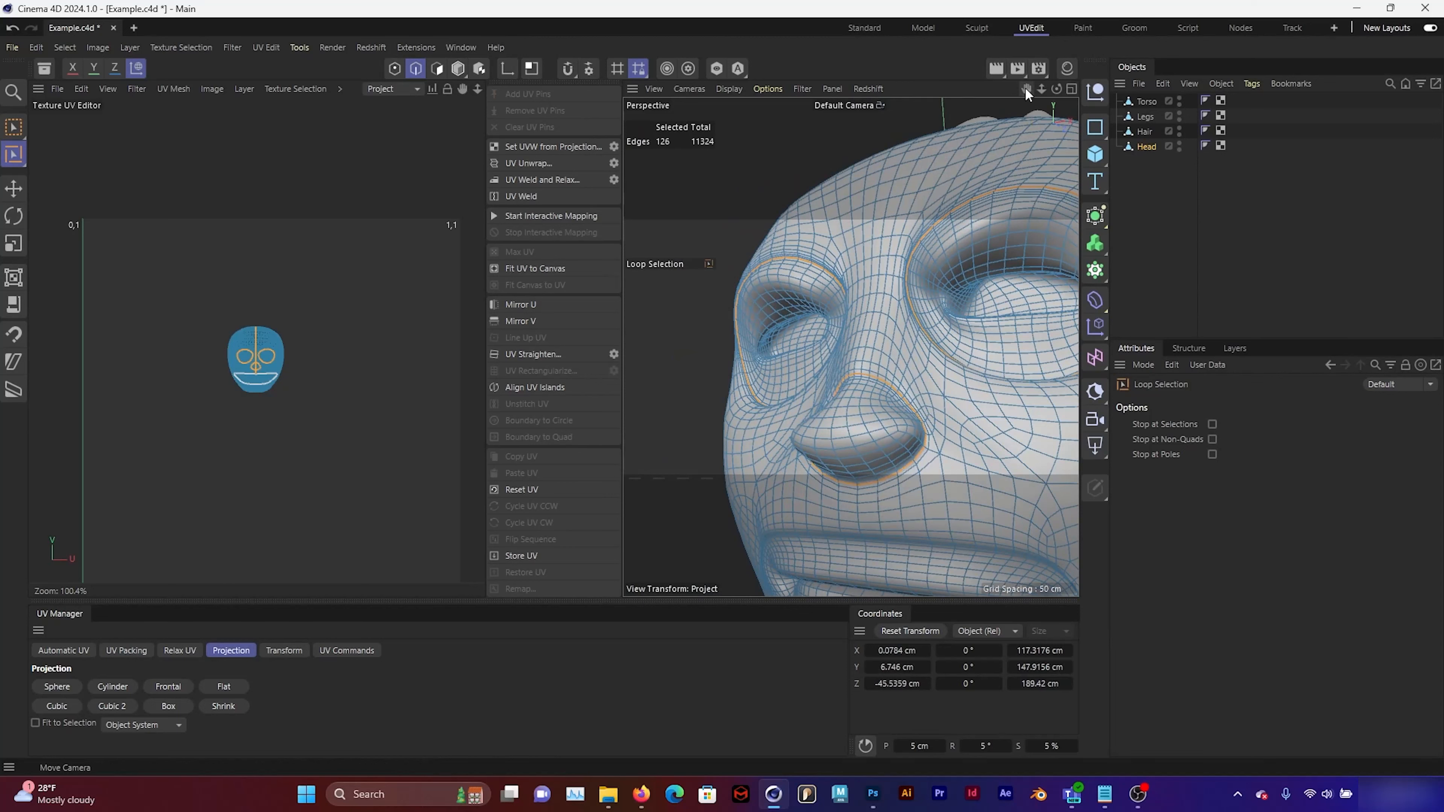
Add the outer edge loop around the character's lips to the seam selection.
left_click_drag(1027, 89, 970, 3)
middle_click_drag(851, 347, 808, 297, "alt")
left_click_drag(900, 422, 932, 409, "alt")
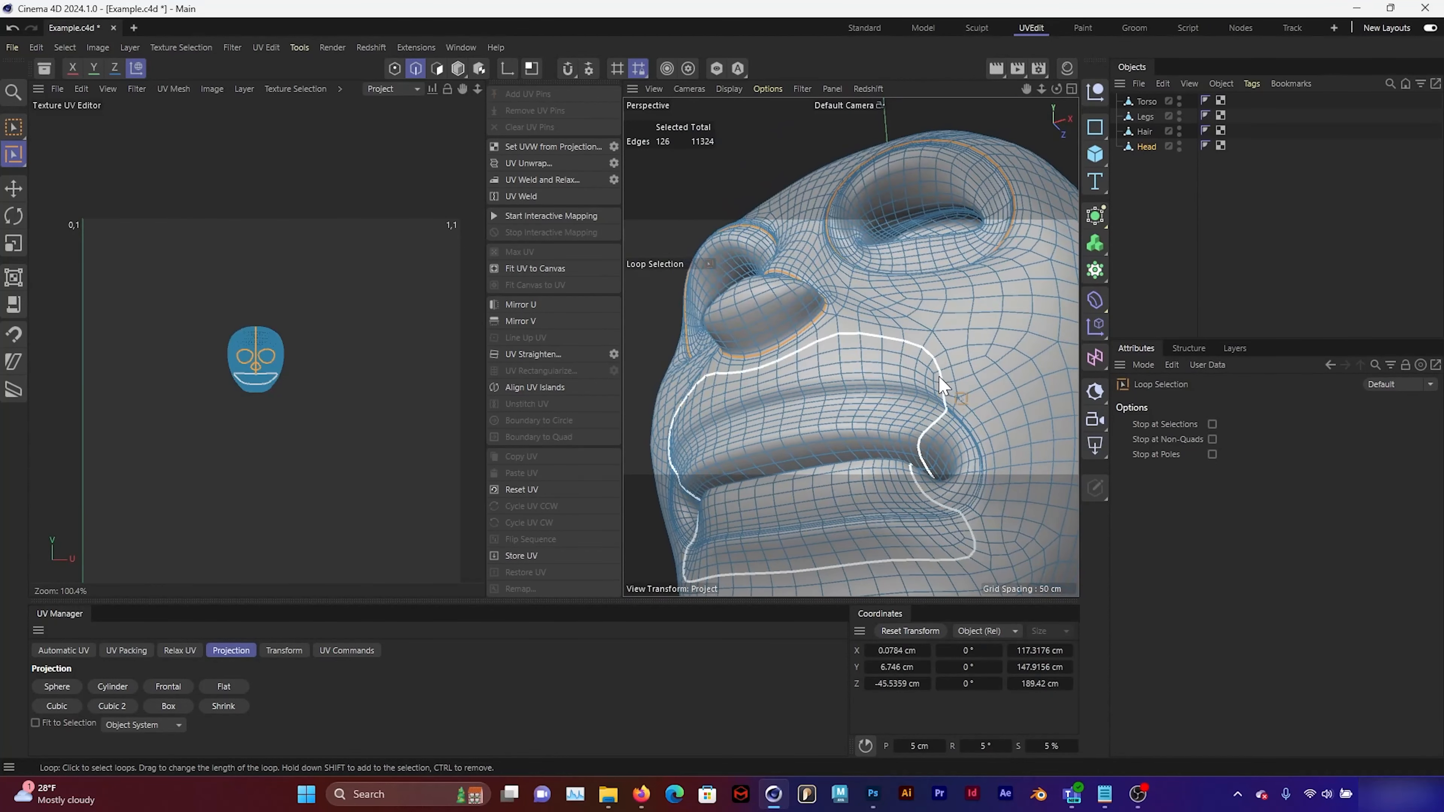
left_click(932, 408, "shift")
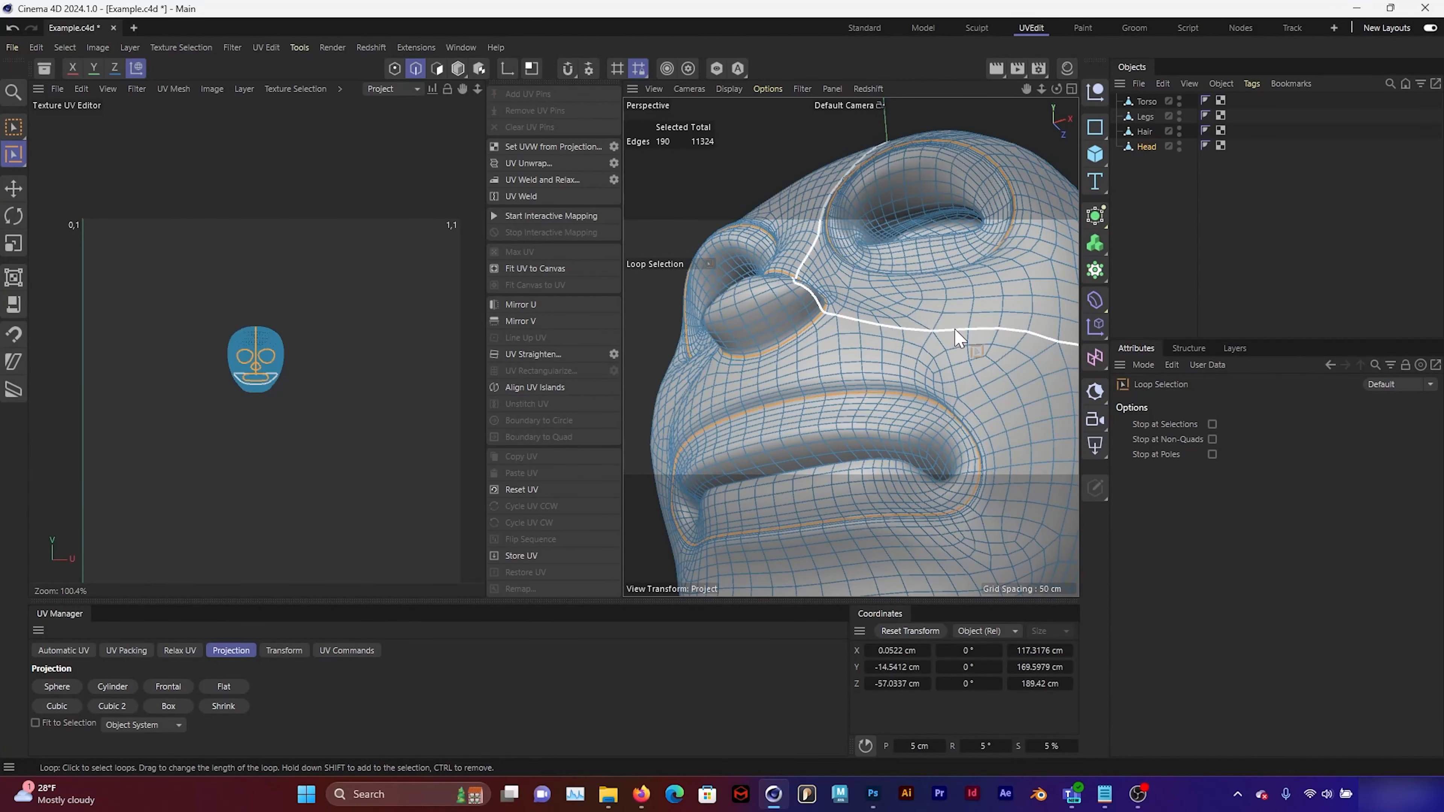
Unwrap the head's UVs along the selected back, eye, nose and mouth seams with UV Unwrap.
left_click_drag(954, 419, 944, 391, "alt")
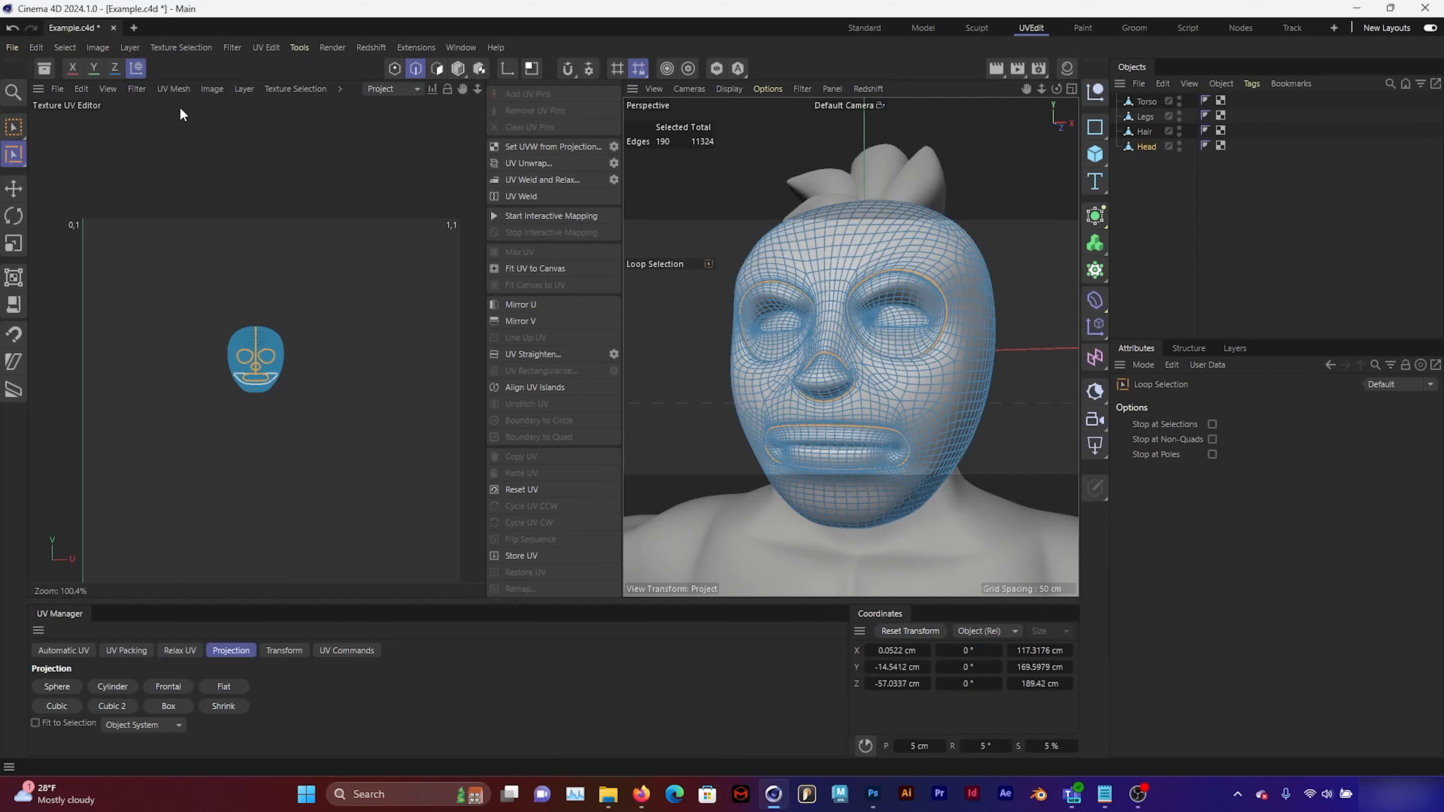
left_click(180, 89)
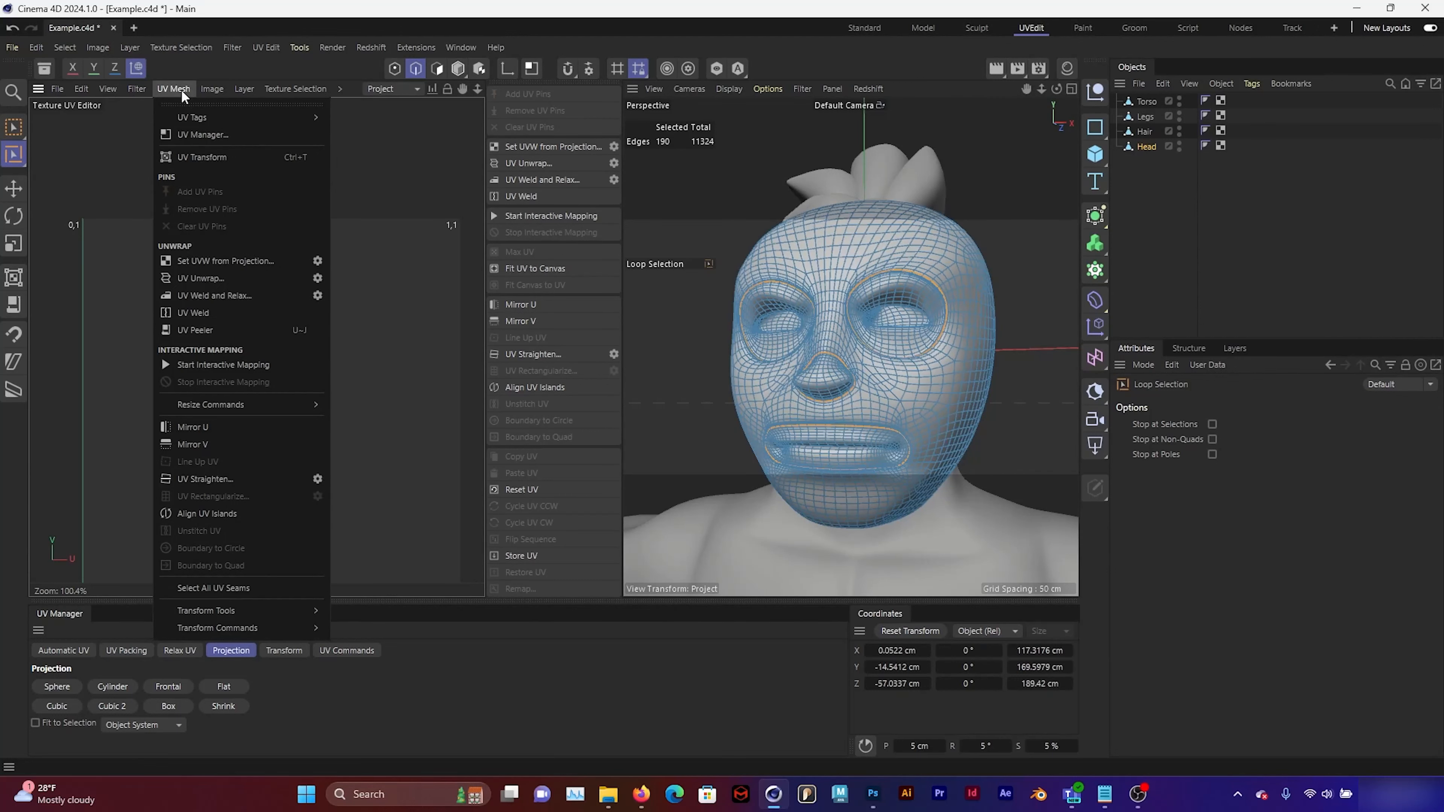
left_click(242, 280)
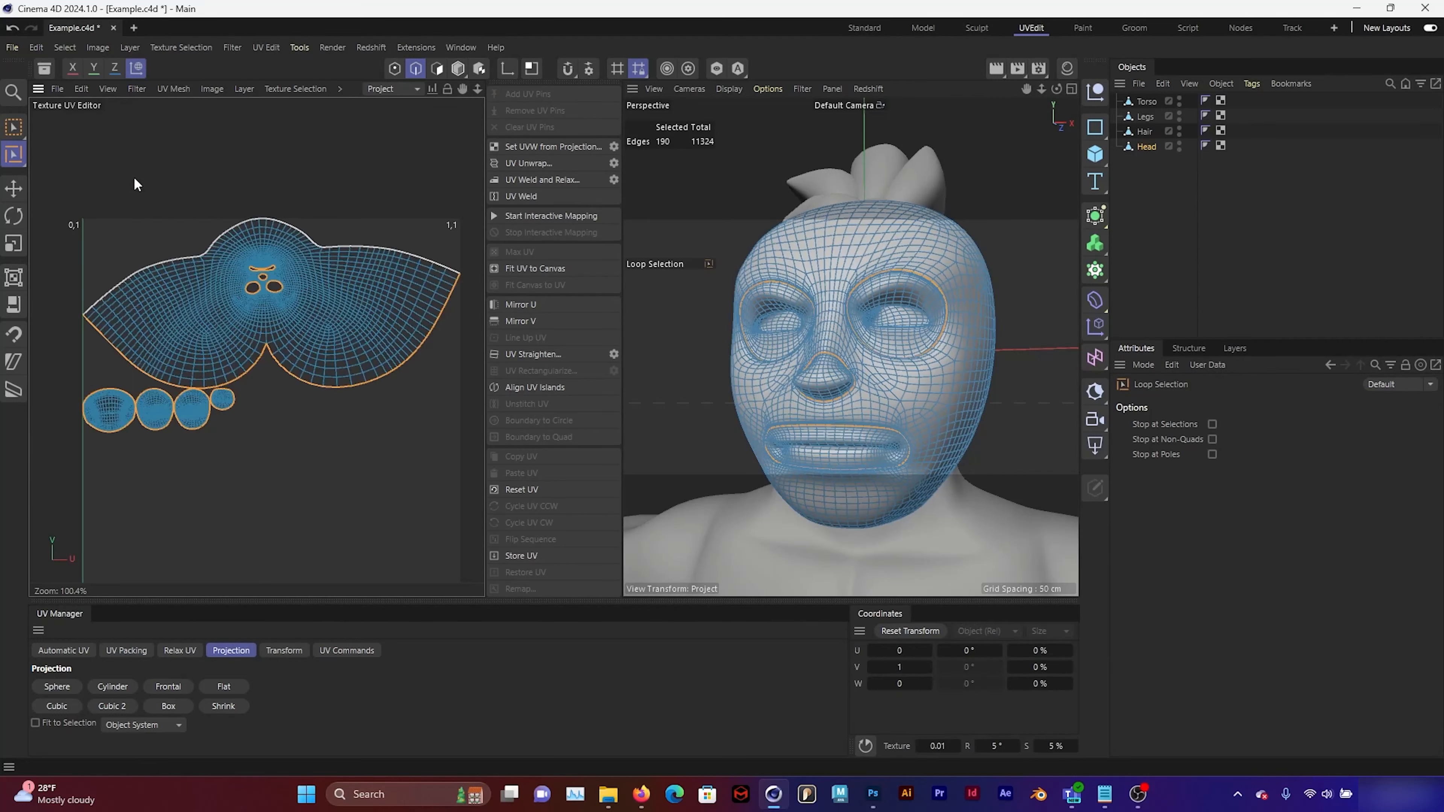
Select the large face island's polygons with Fill Selection and rotate it about 180° with UV Transform so the face is upright.
left_click(458, 70)
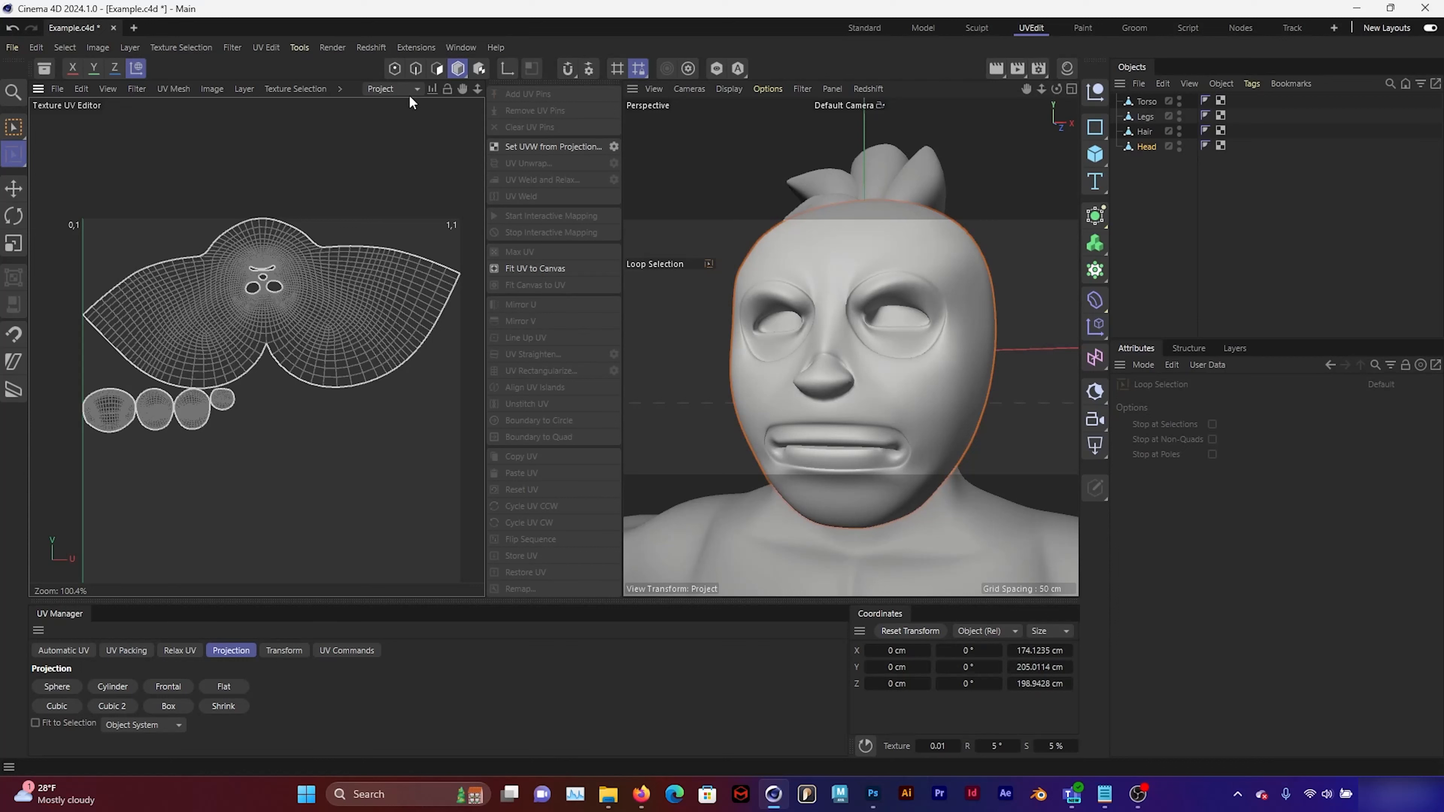
left_click(437, 71)
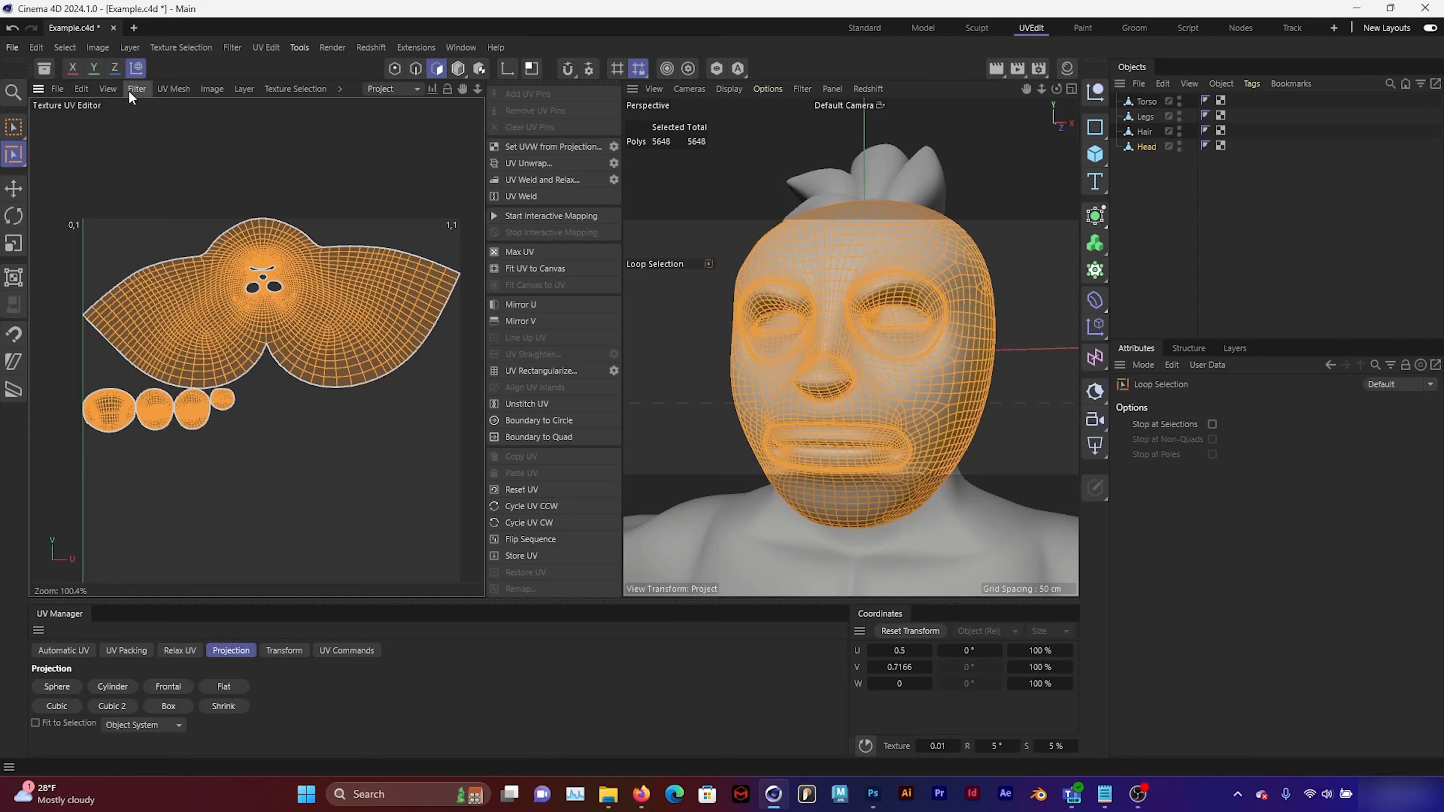
left_click(65, 50)
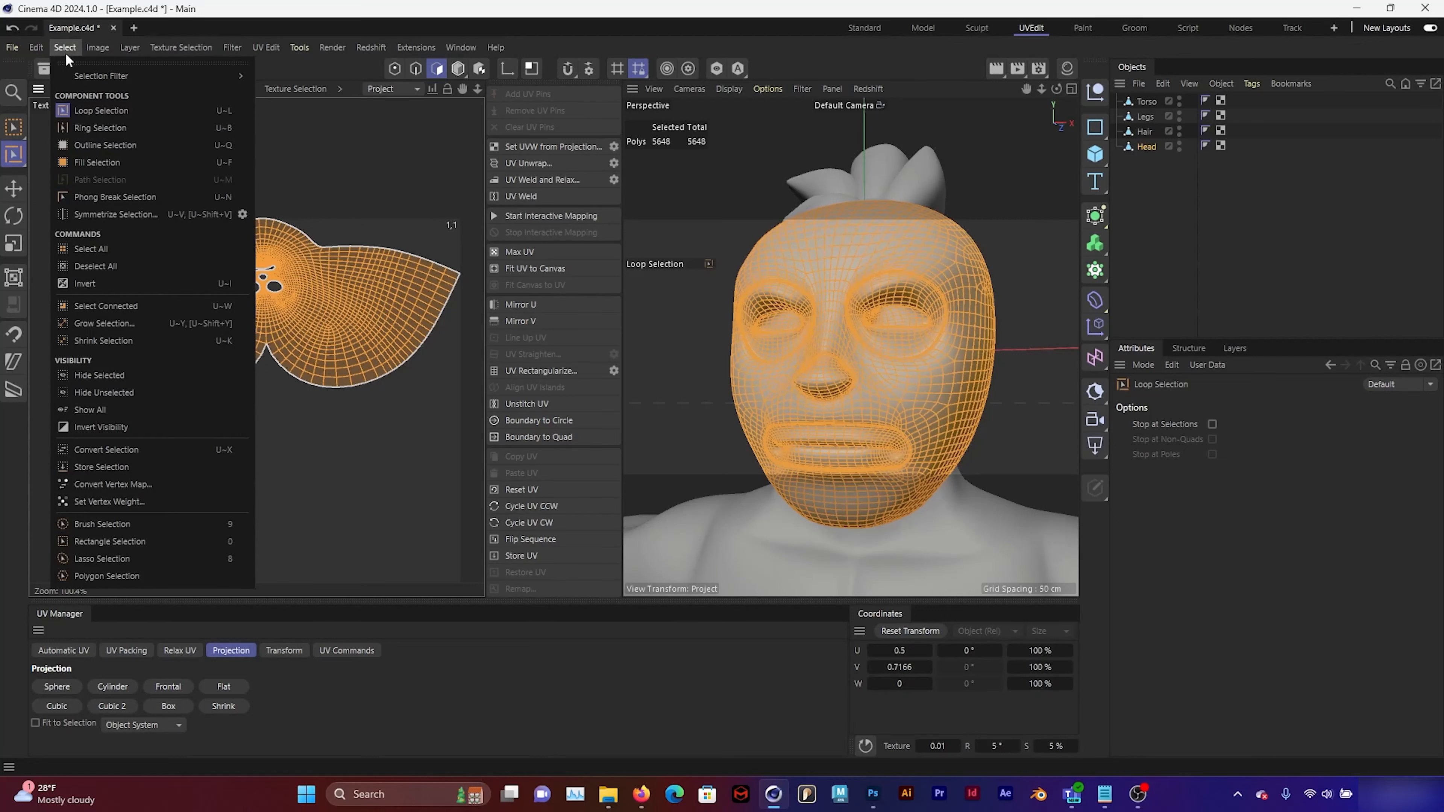
left_click(90, 162)
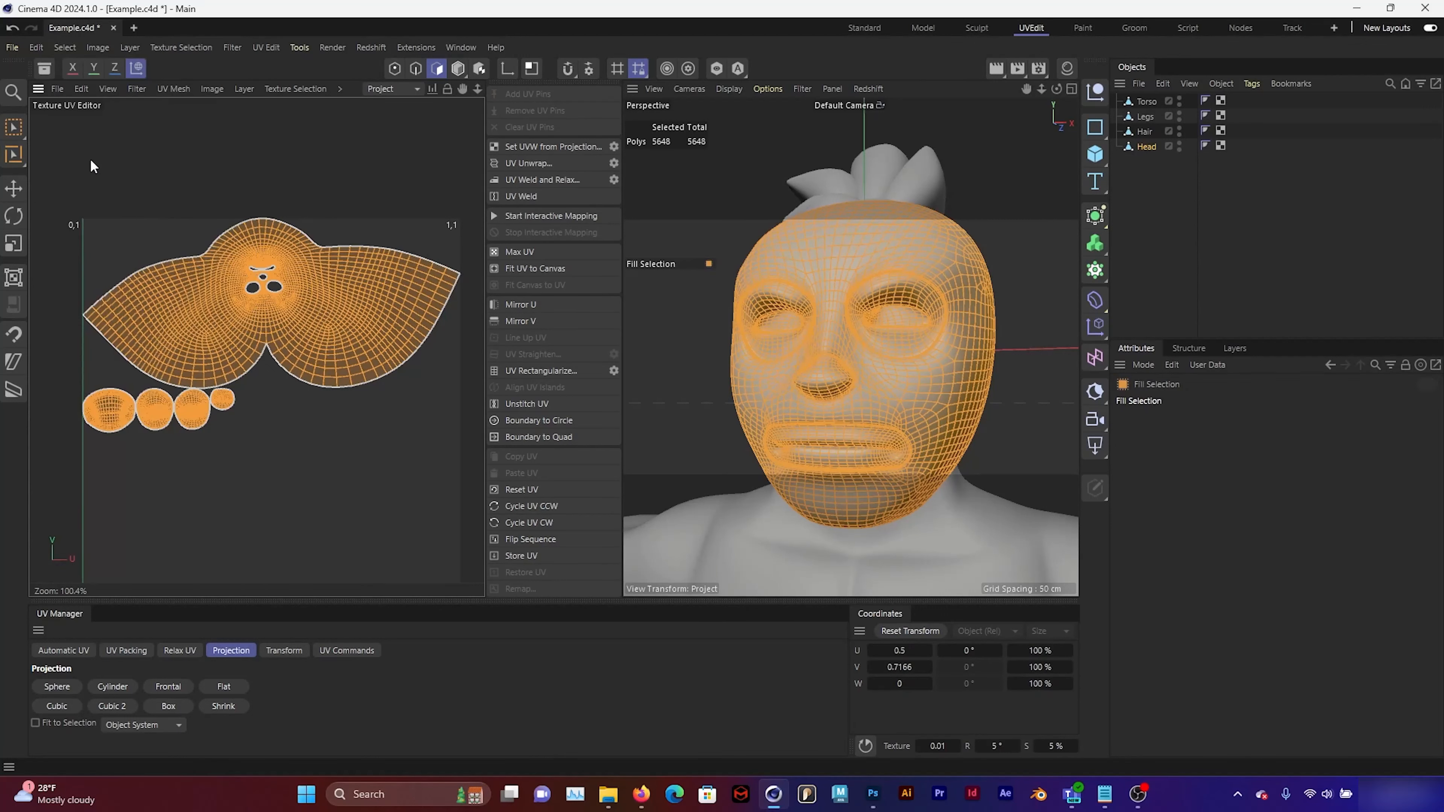
left_click(387, 339)
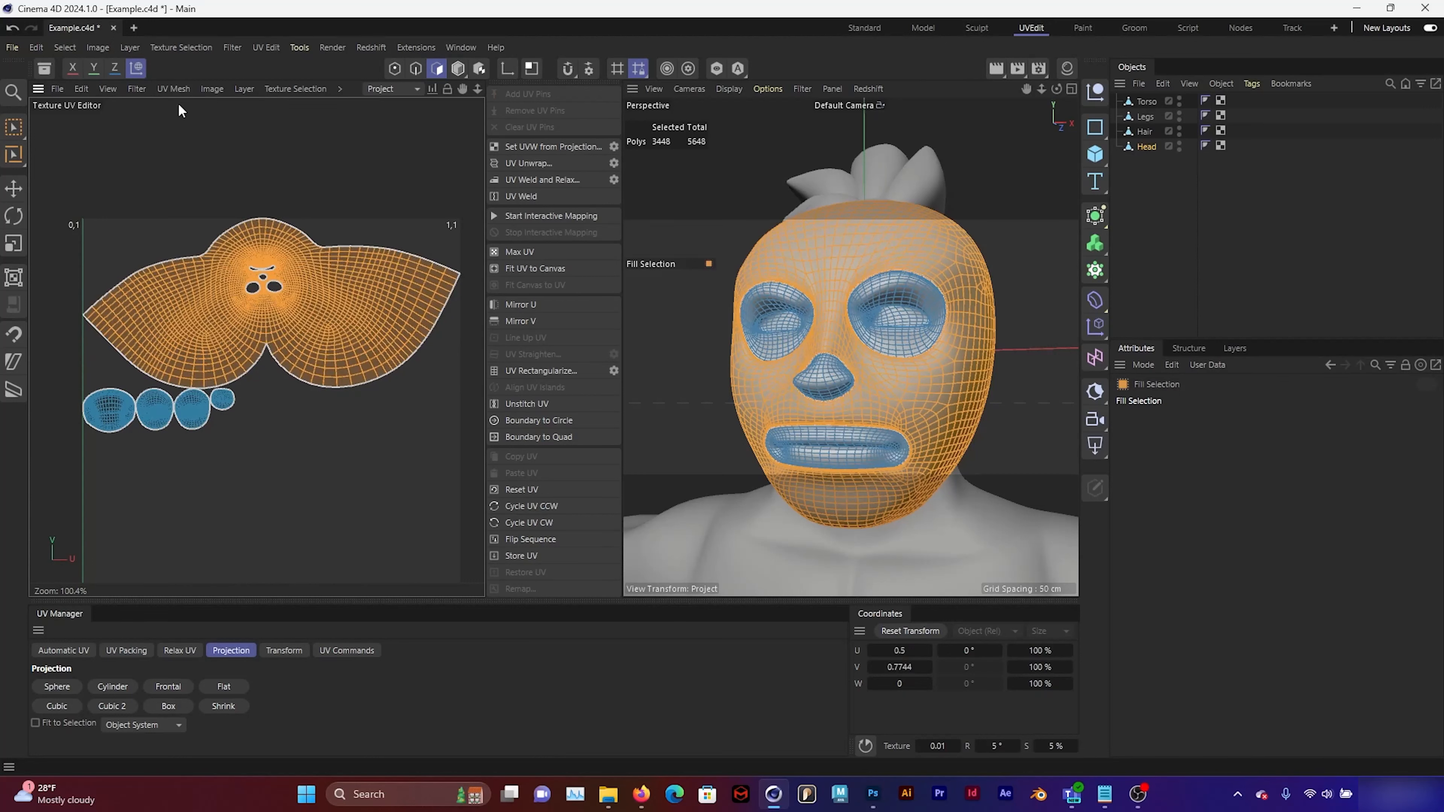
left_click(174, 88)
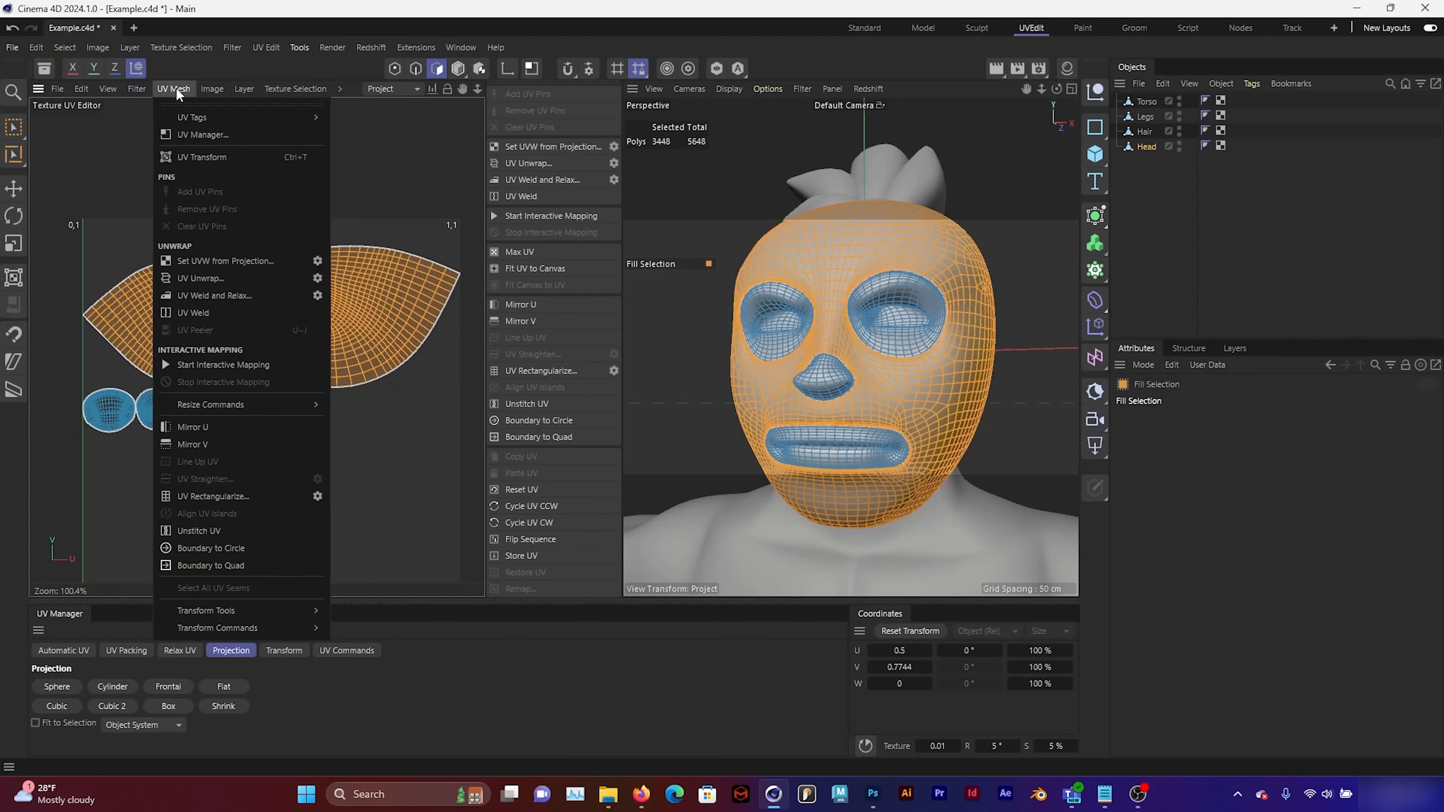
left_click(267, 159)
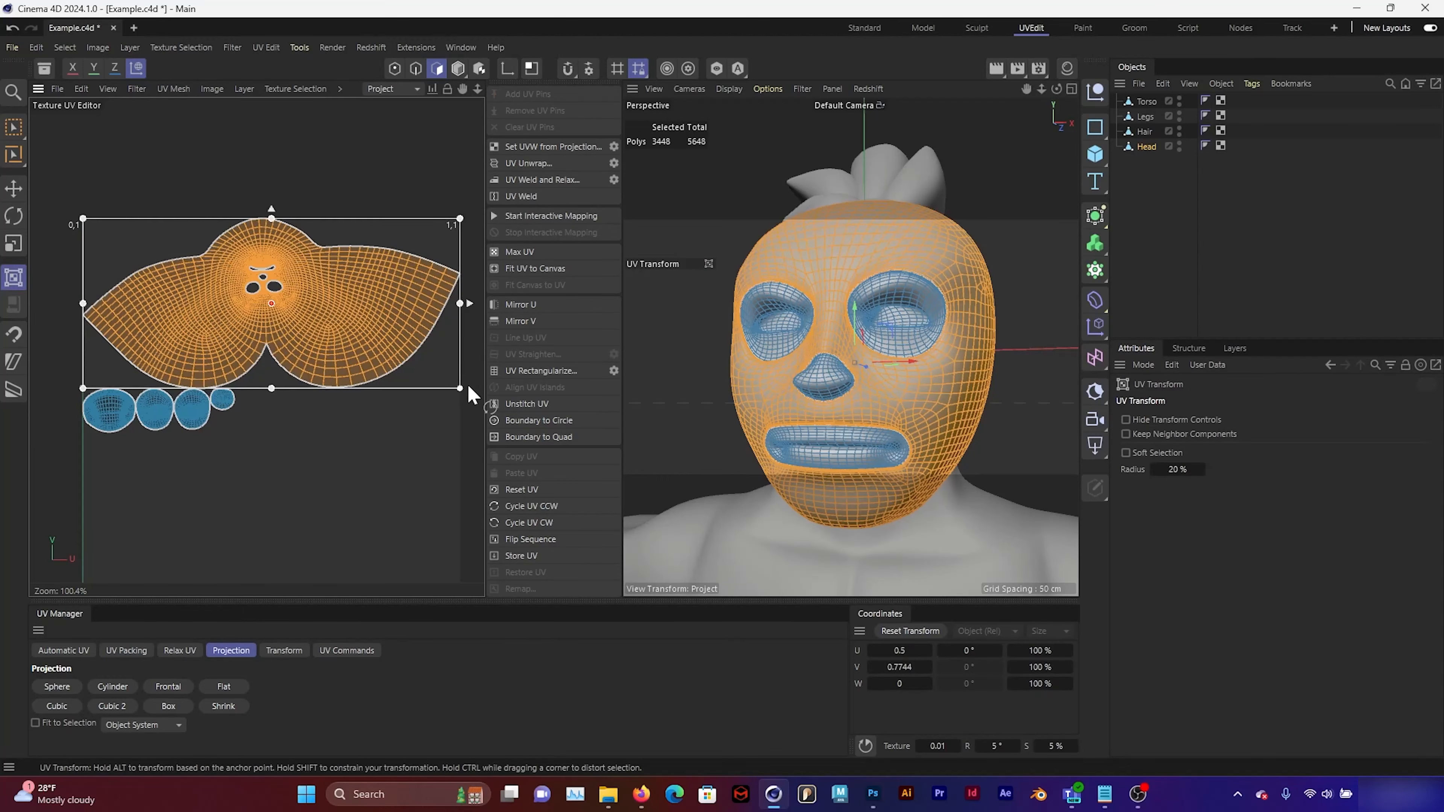
left_click_drag(473, 379, 162, 258)
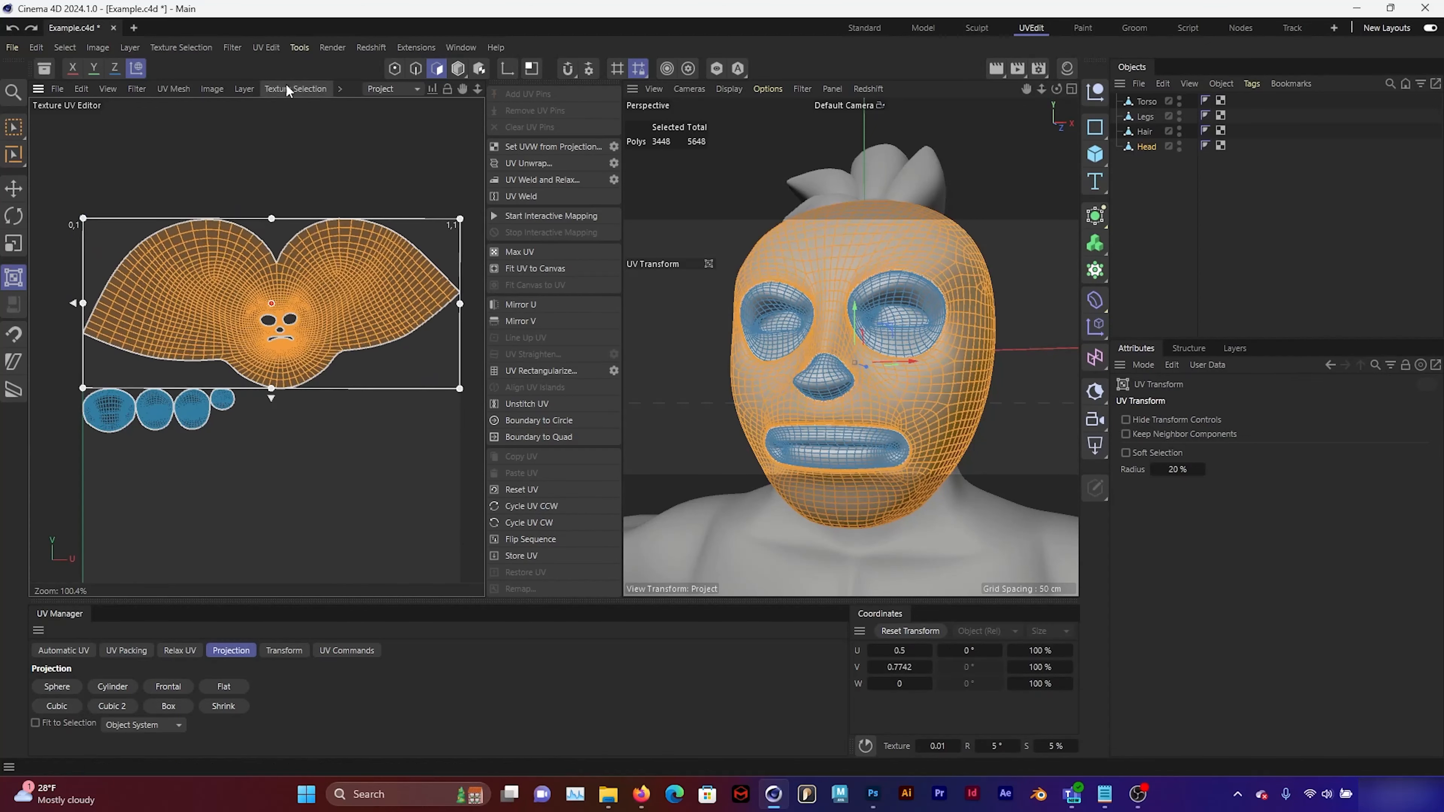
Select the mouth island with Fill Selection, enlarge it and place it in the lower right of the UV canvas with UV Transform.
left_click(70, 51)
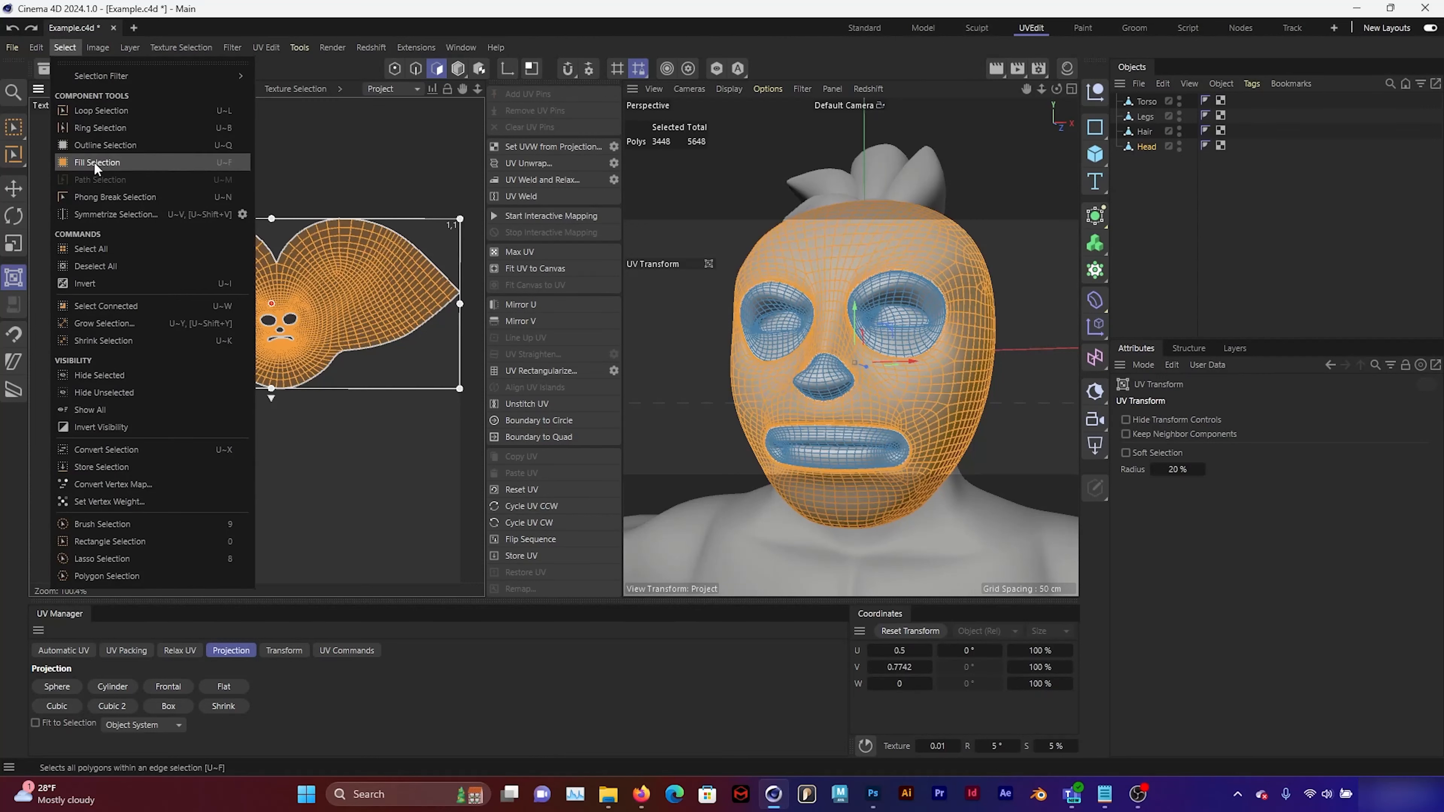
left_click(104, 163)
left_click(114, 431)
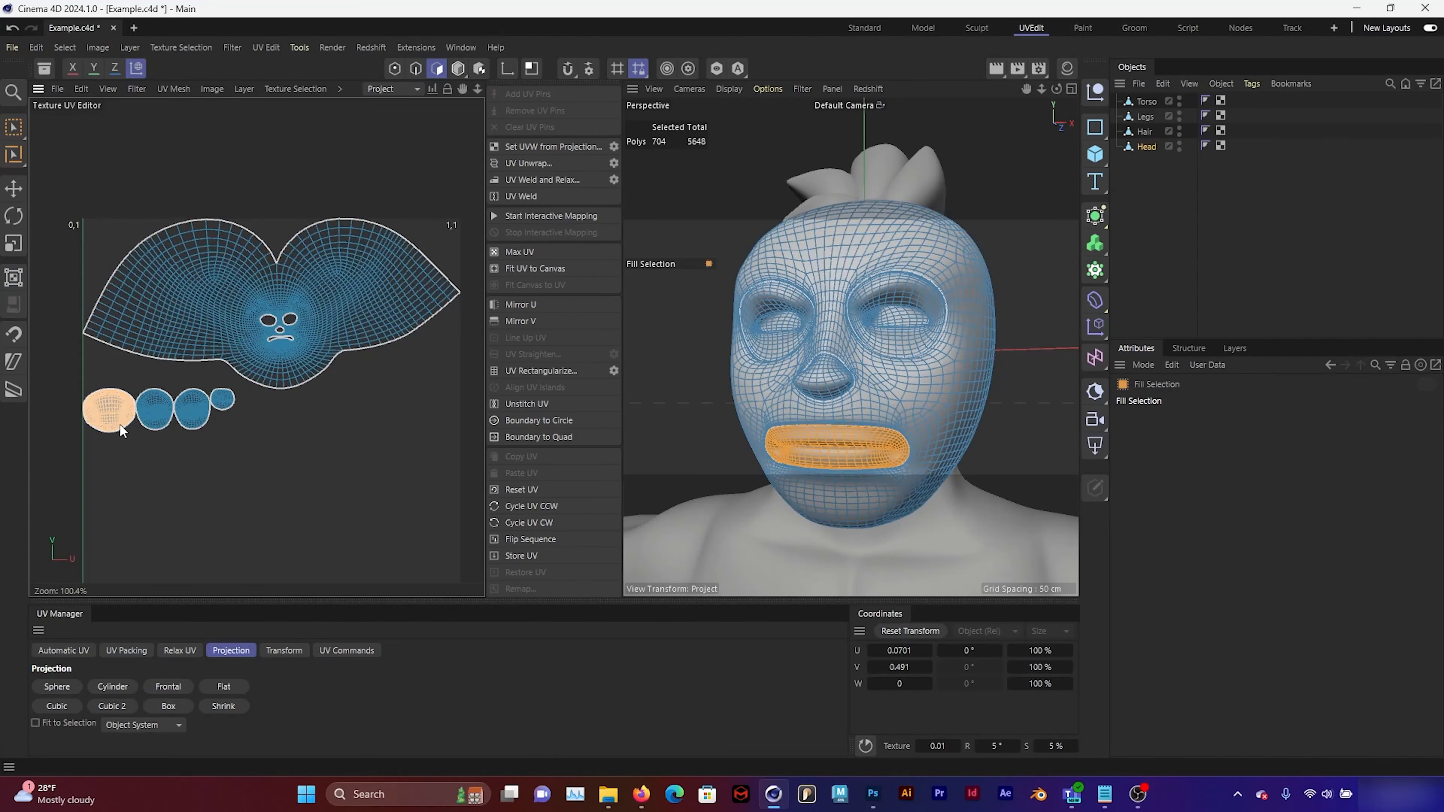
left_click(173, 87)
left_click(204, 152)
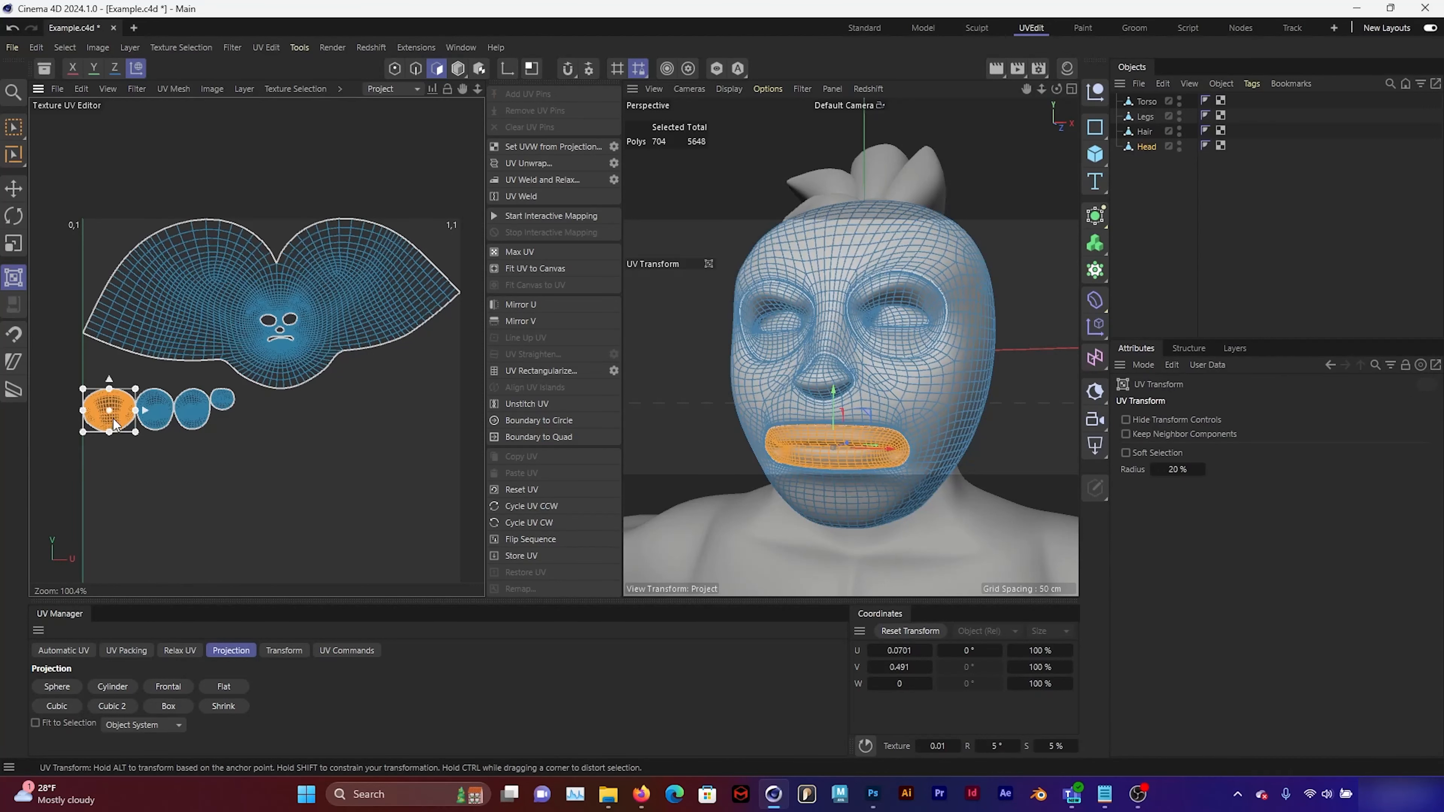
left_click_drag(113, 424, 356, 445)
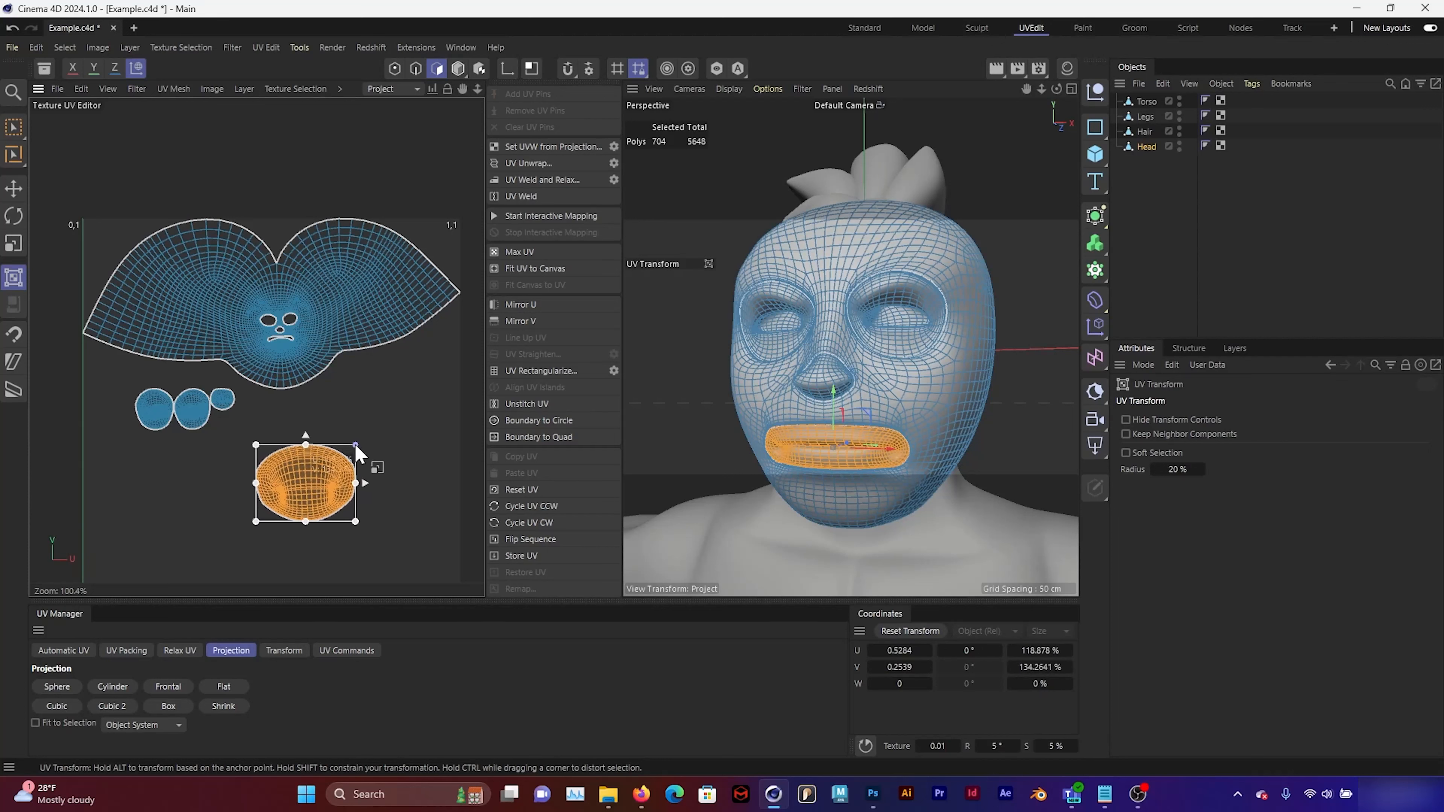
left_click_drag(298, 494, 355, 498)
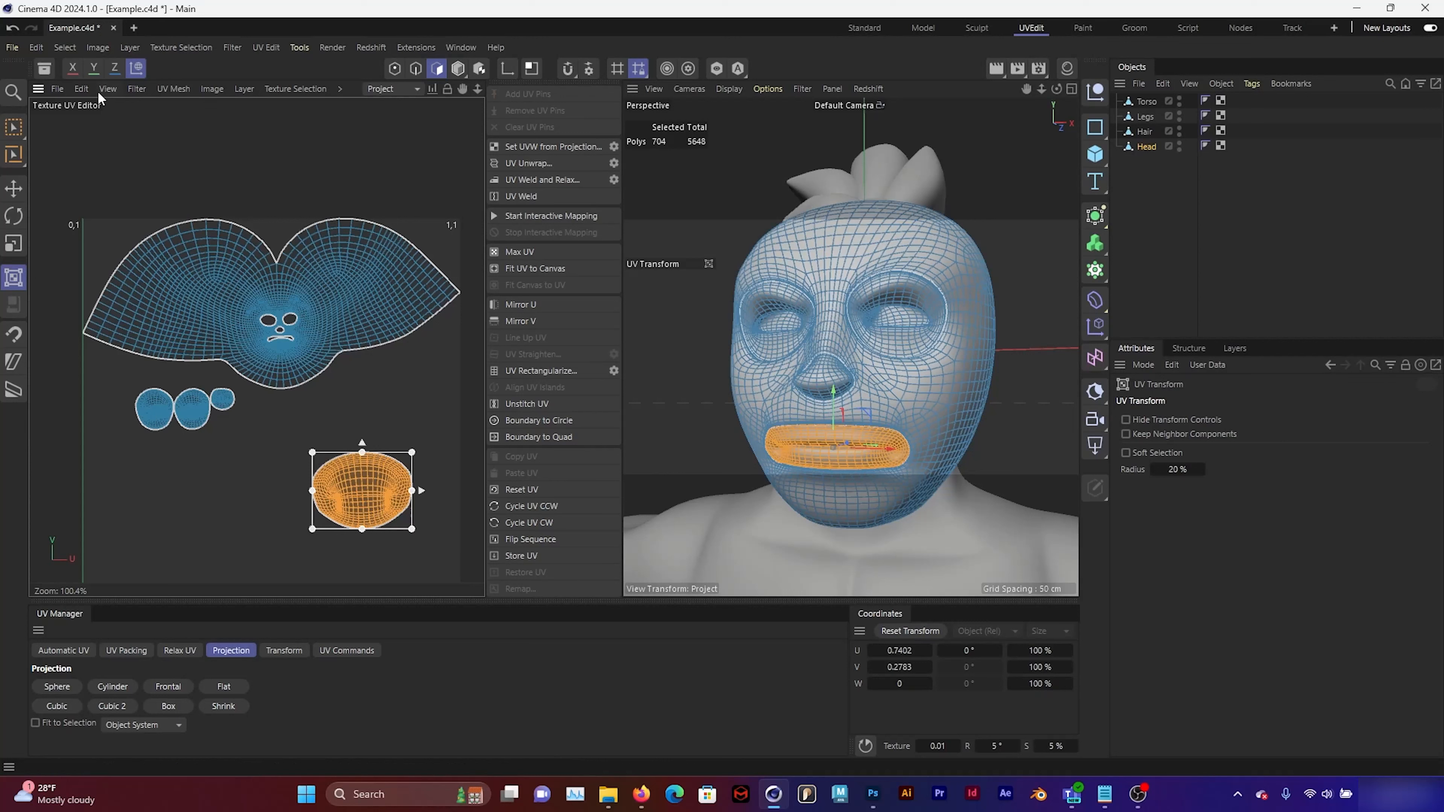
Select both eye islands with Fill Selection and move them to the lower left of the UV canvas with UV Transform.
left_click(64, 47)
left_click(100, 162)
left_click(153, 407)
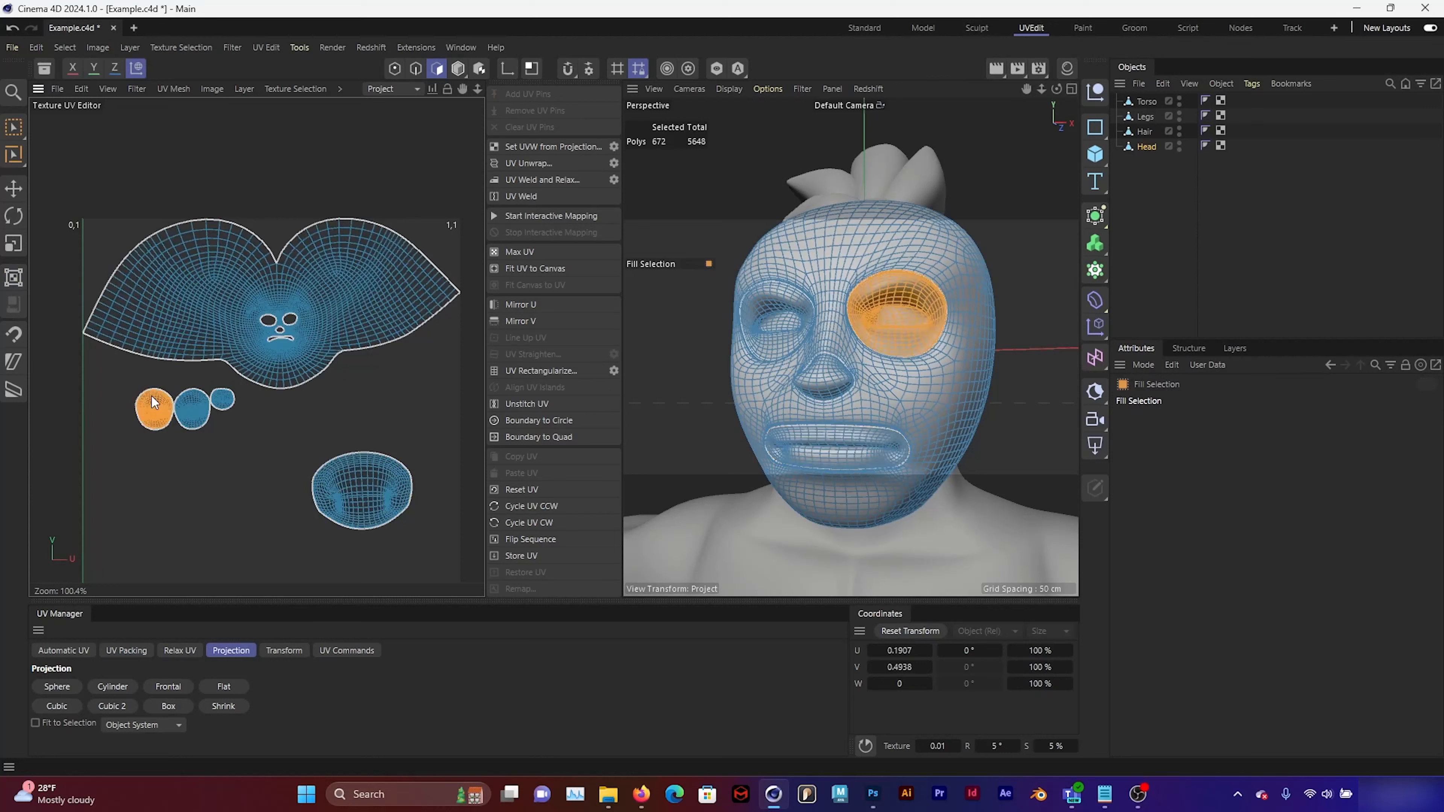
left_click(193, 407, "shift")
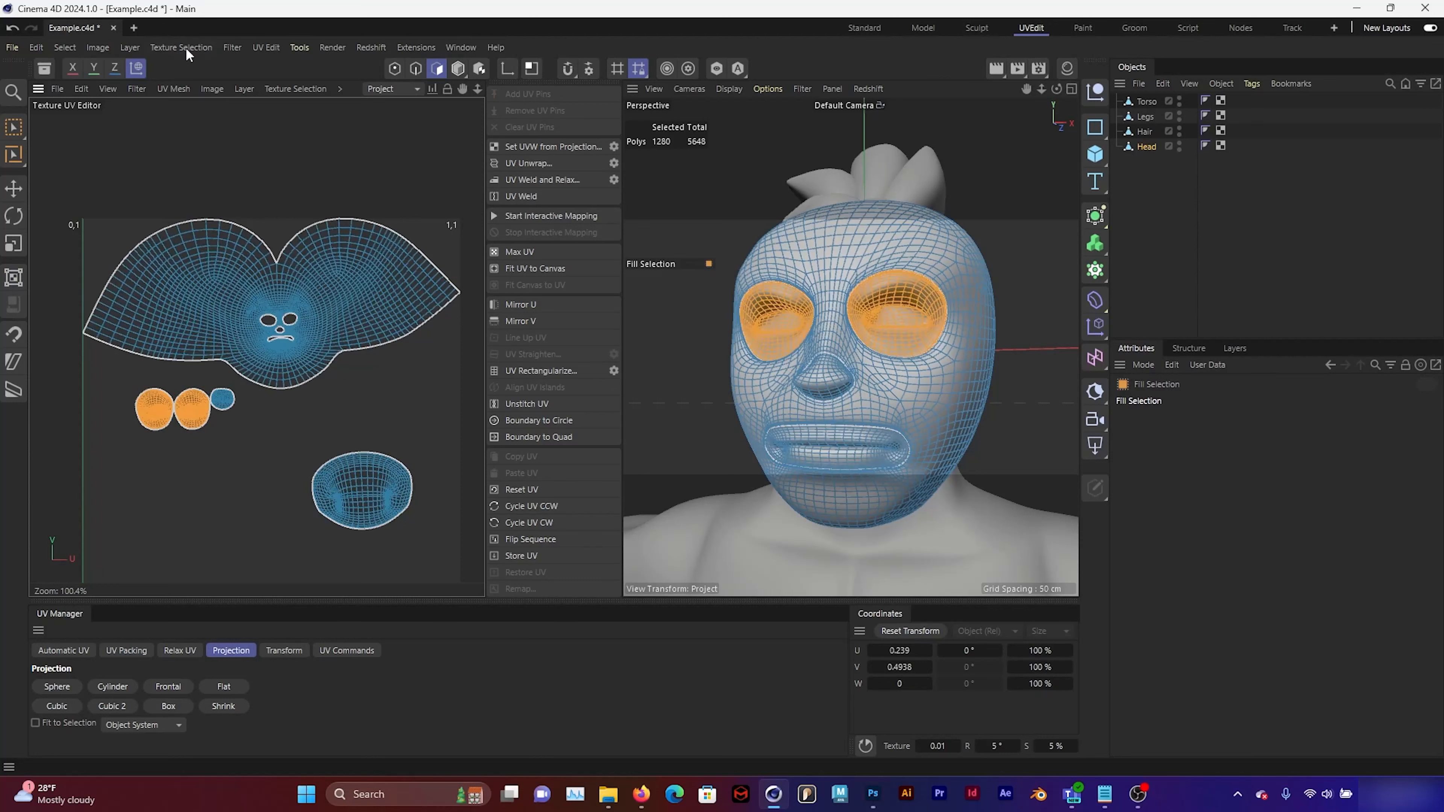
left_click(174, 89)
left_click(203, 163)
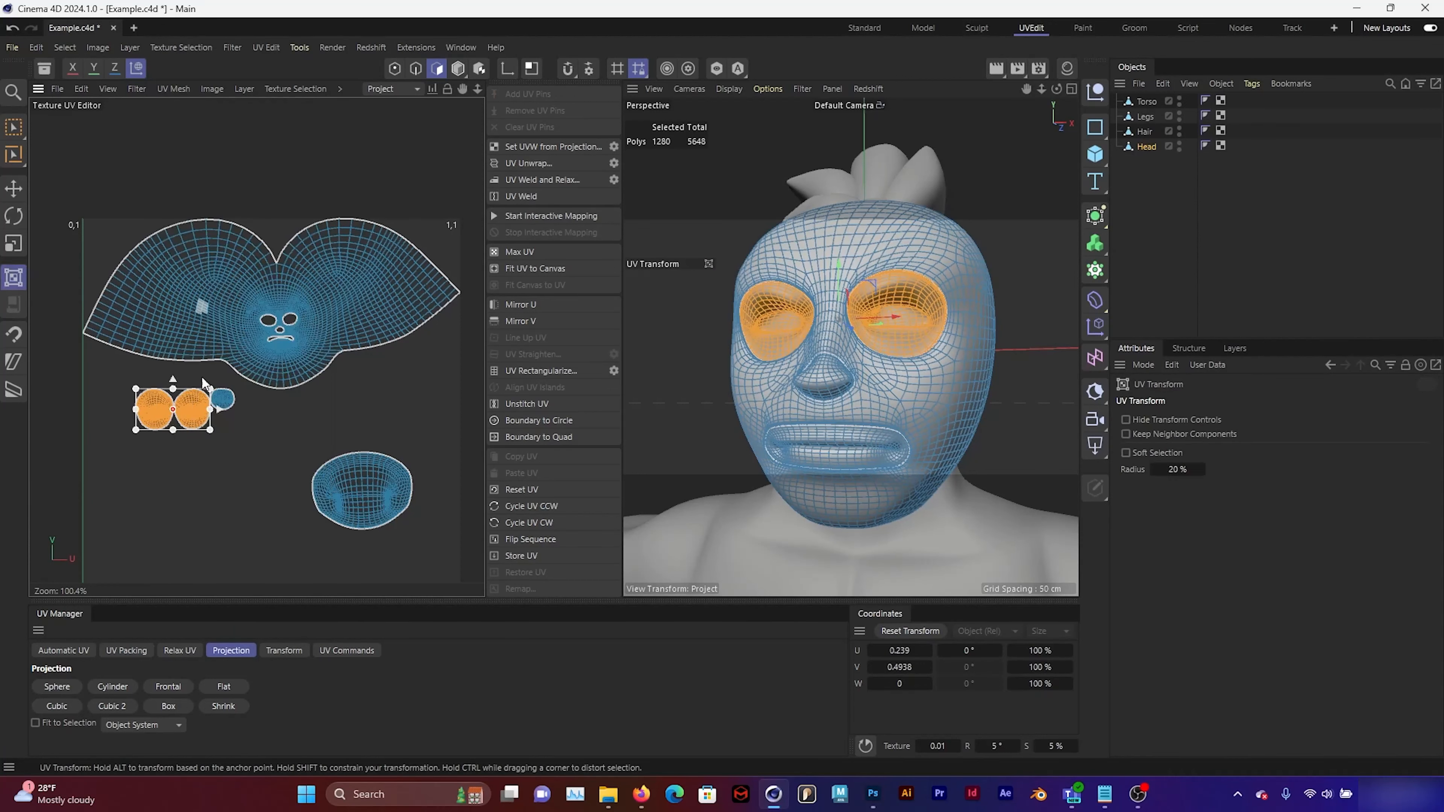
left_click_drag(197, 424, 200, 496)
Move the small nose island to the empty area below the middle of the face island.
left_click(222, 399)
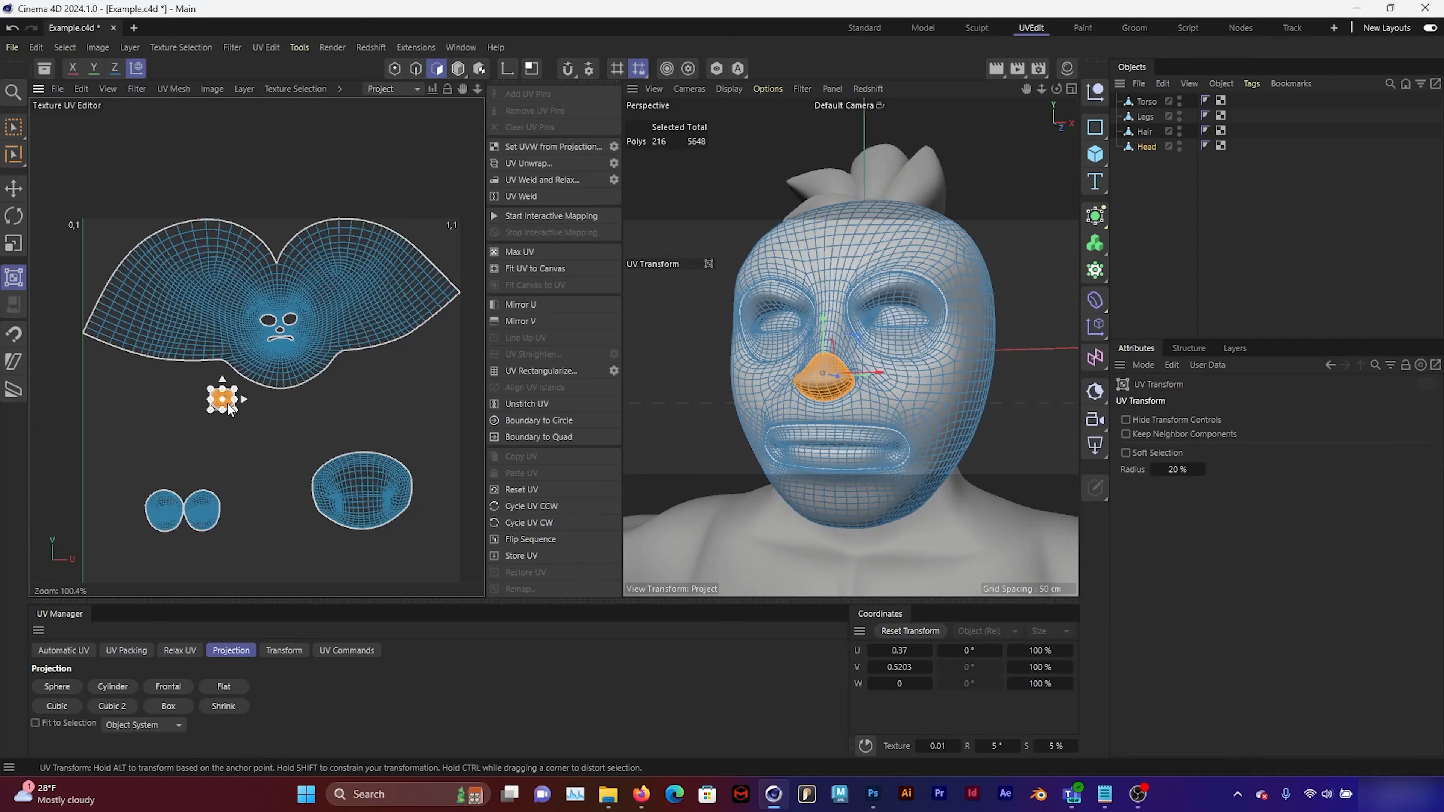
scroll(224, 401, "up", 3)
left_click_drag(206, 424, 280, 511)
Create a new 4024 x 4024 pixel, 8-bit RGB texture for the head and add a UV mesh layer to it.
left_click(58, 89)
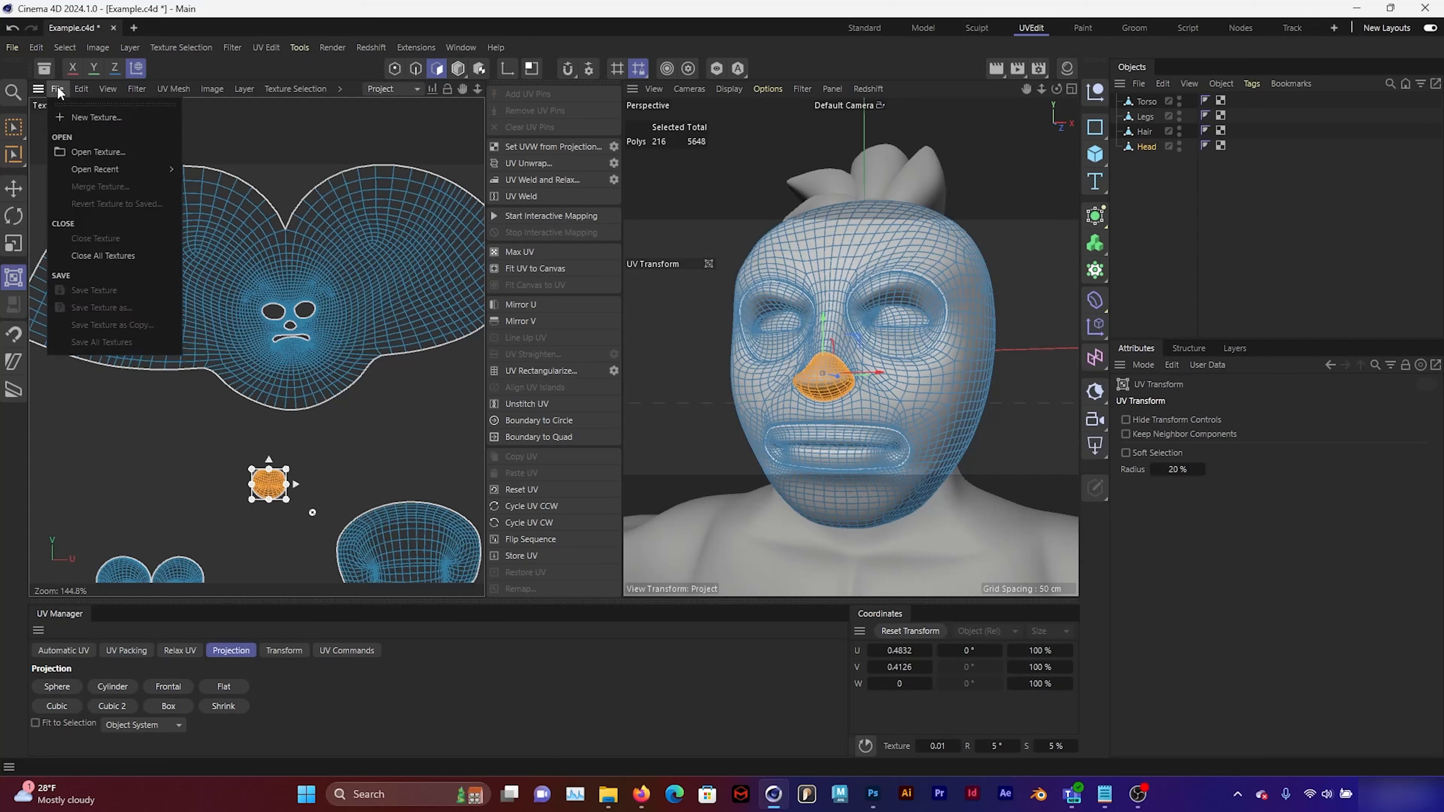
left_click(93, 117)
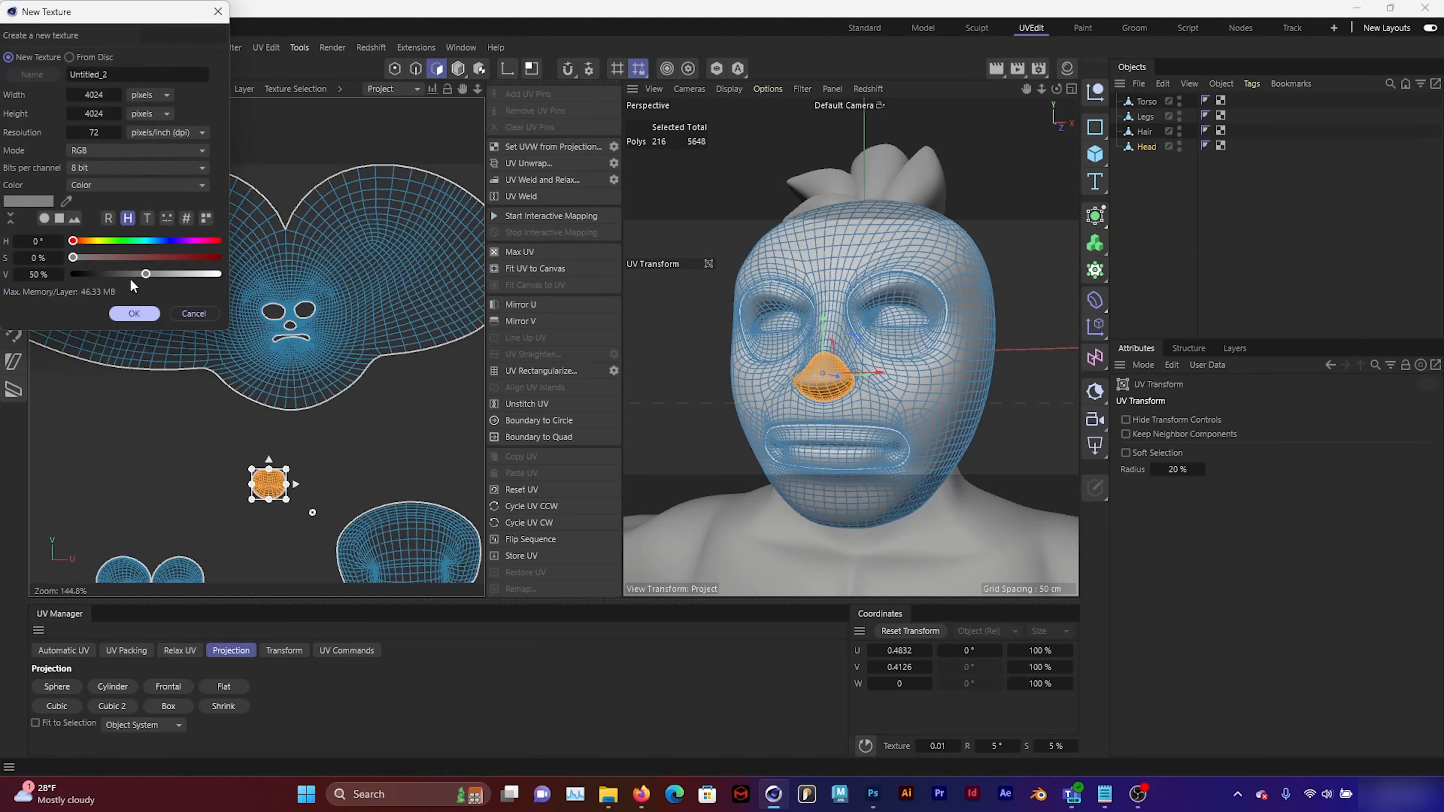
left_click(135, 314)
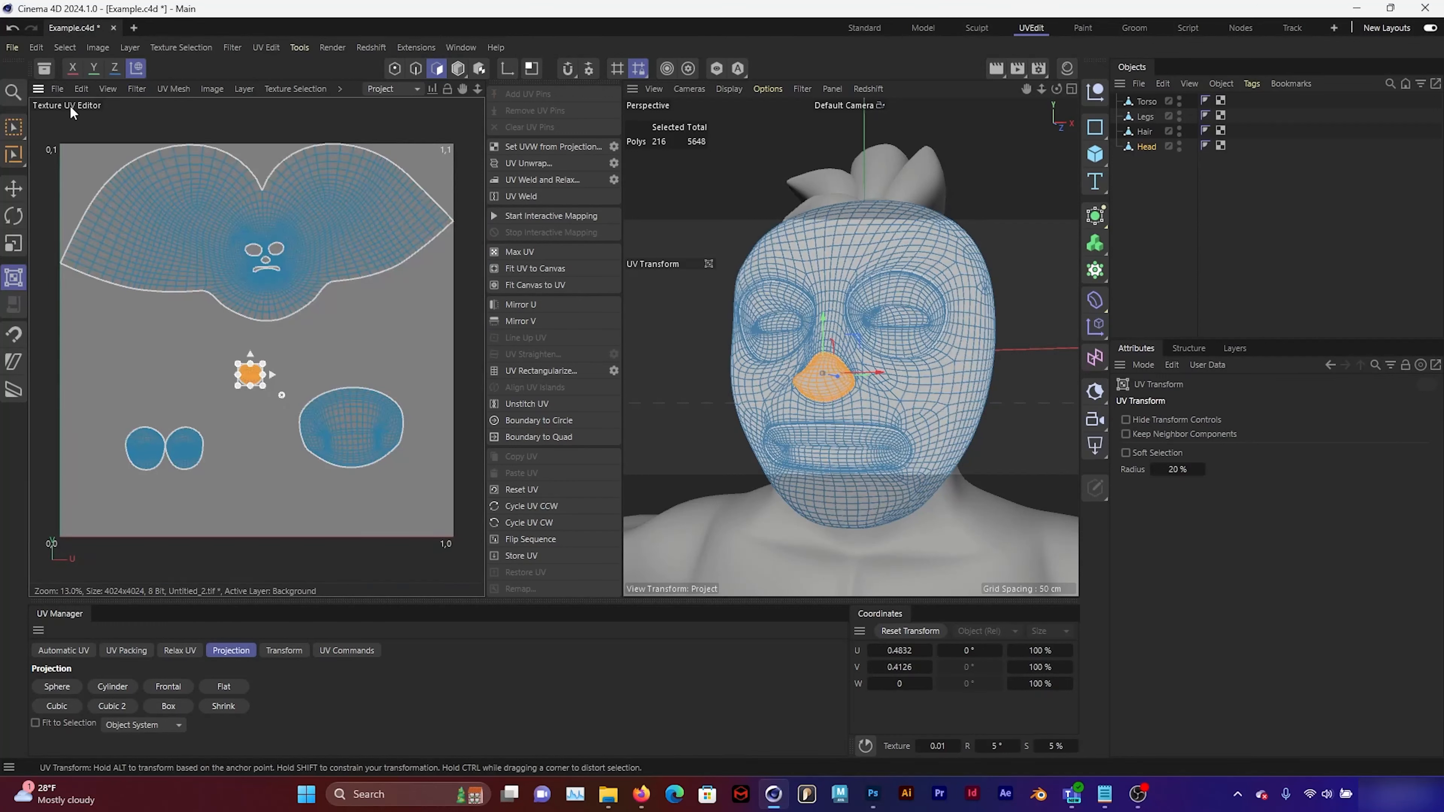
left_click(236, 88)
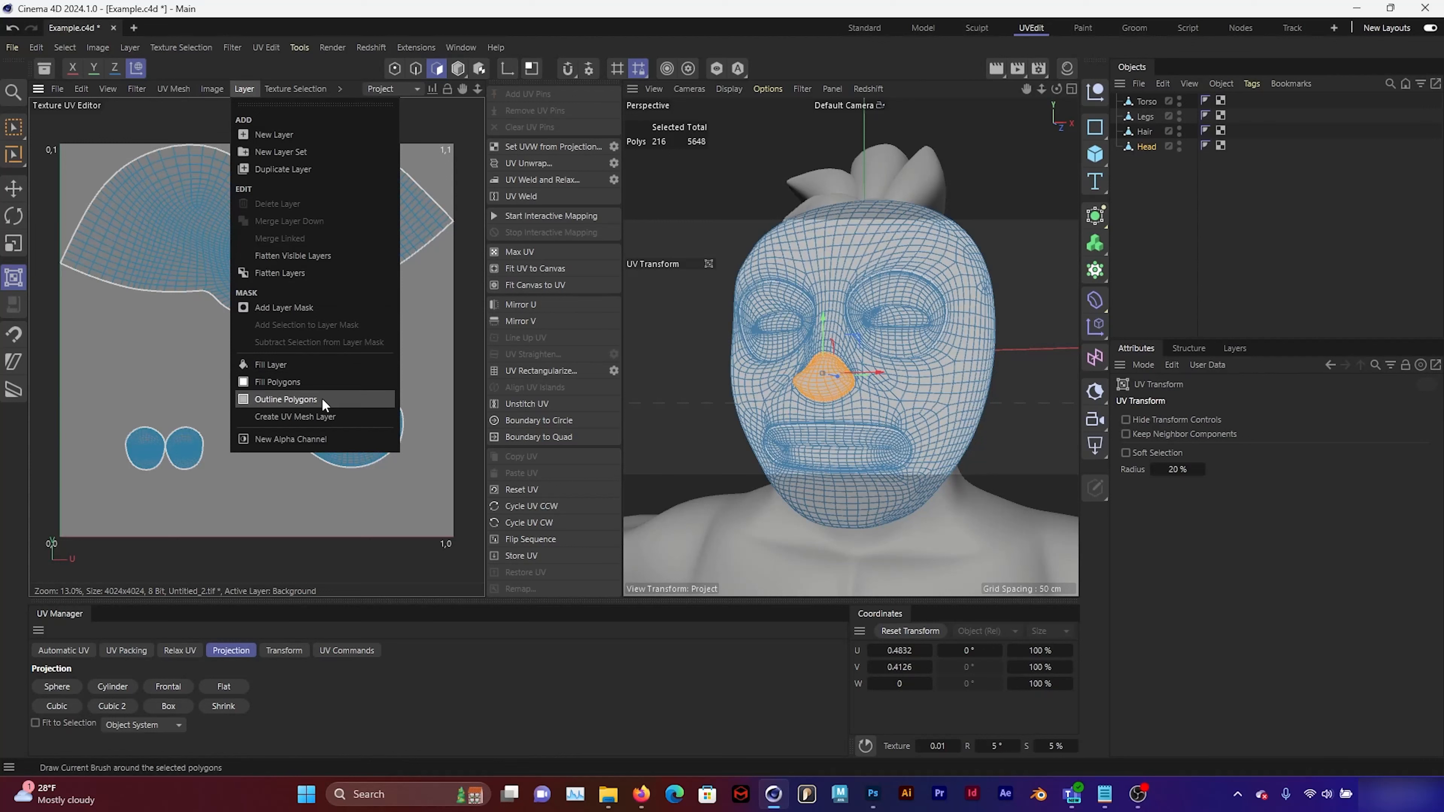
left_click(331, 417)
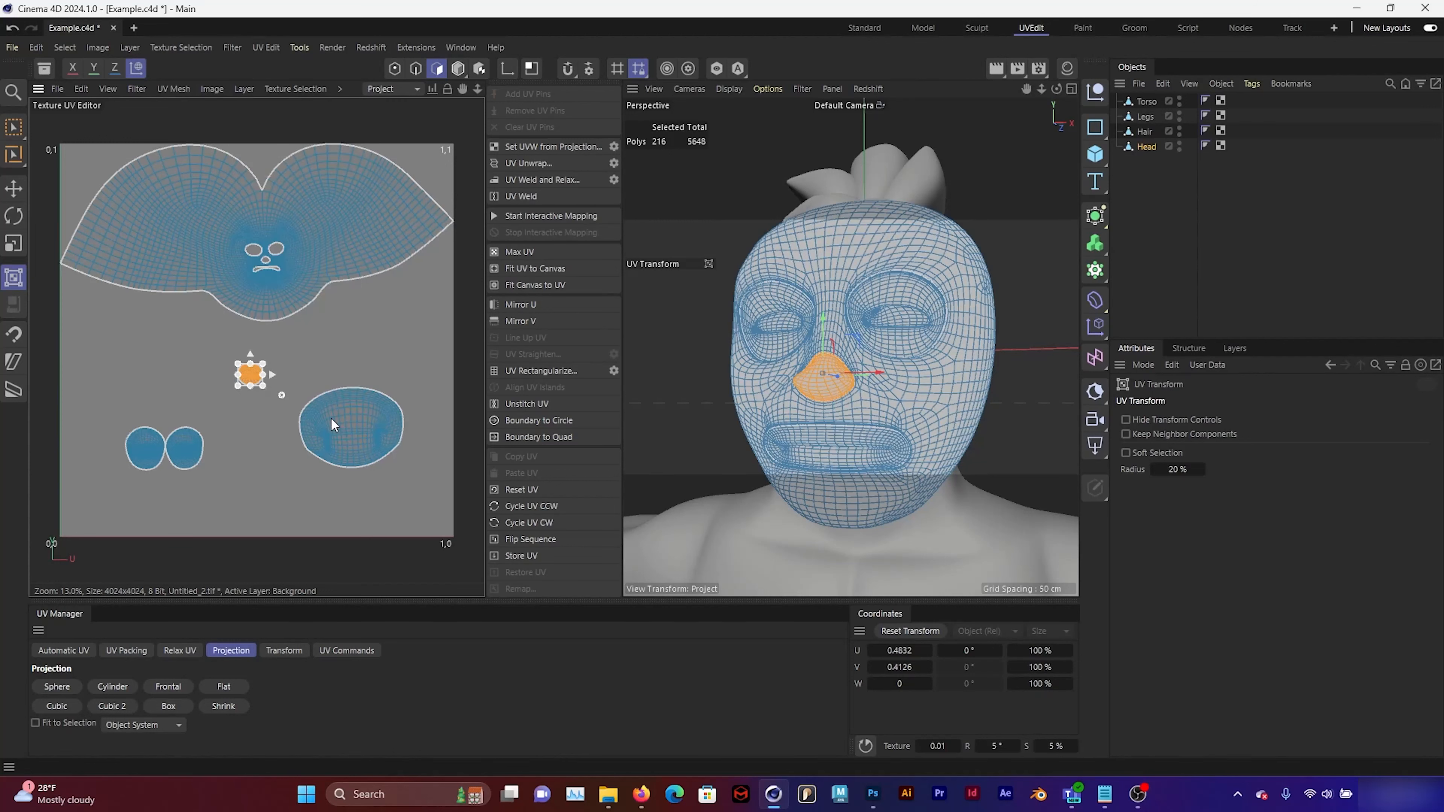
Save the head's UV texture in PSD format as Character_Head.psd.
left_click(58, 89)
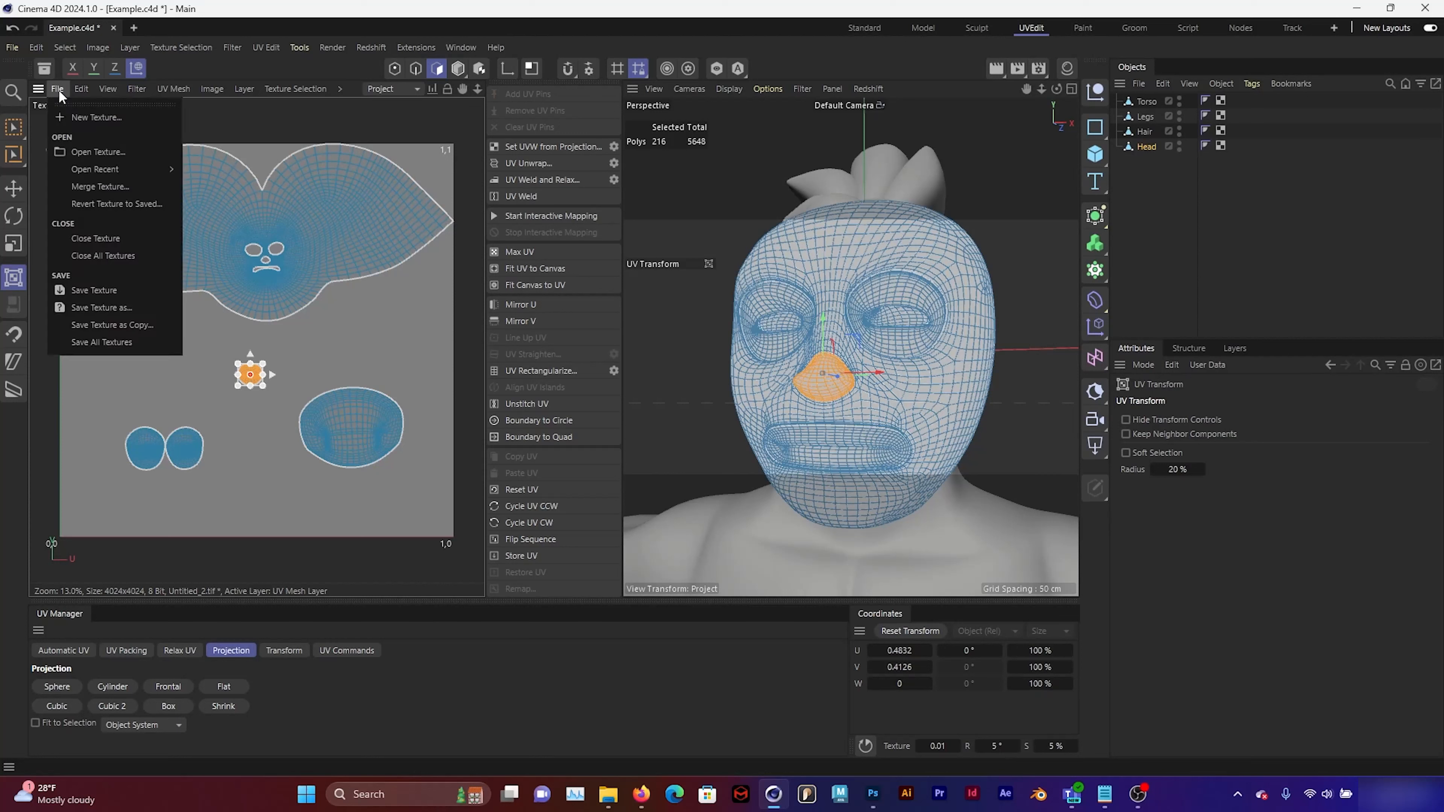
left_click(101, 305)
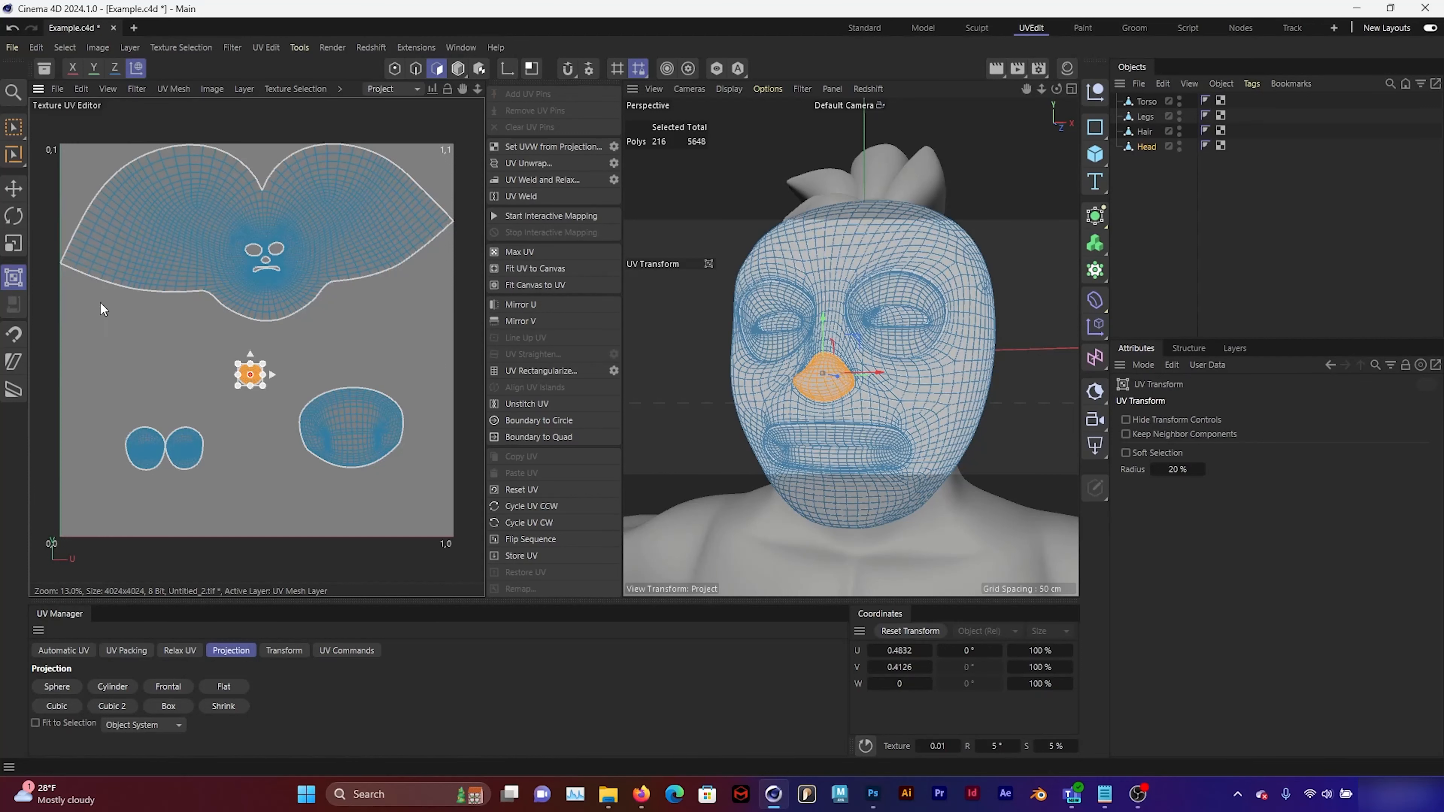
left_click(146, 257)
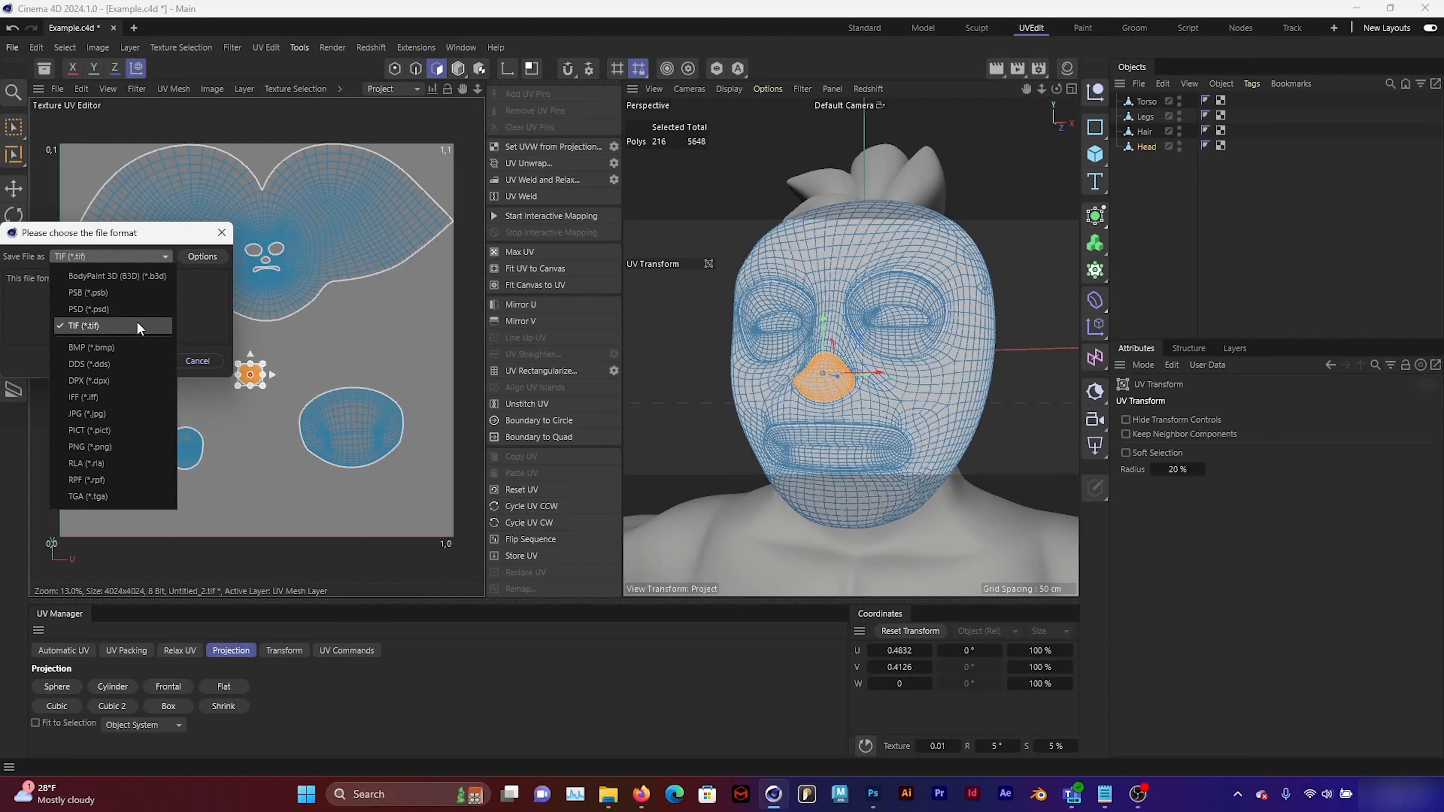
left_click(143, 309)
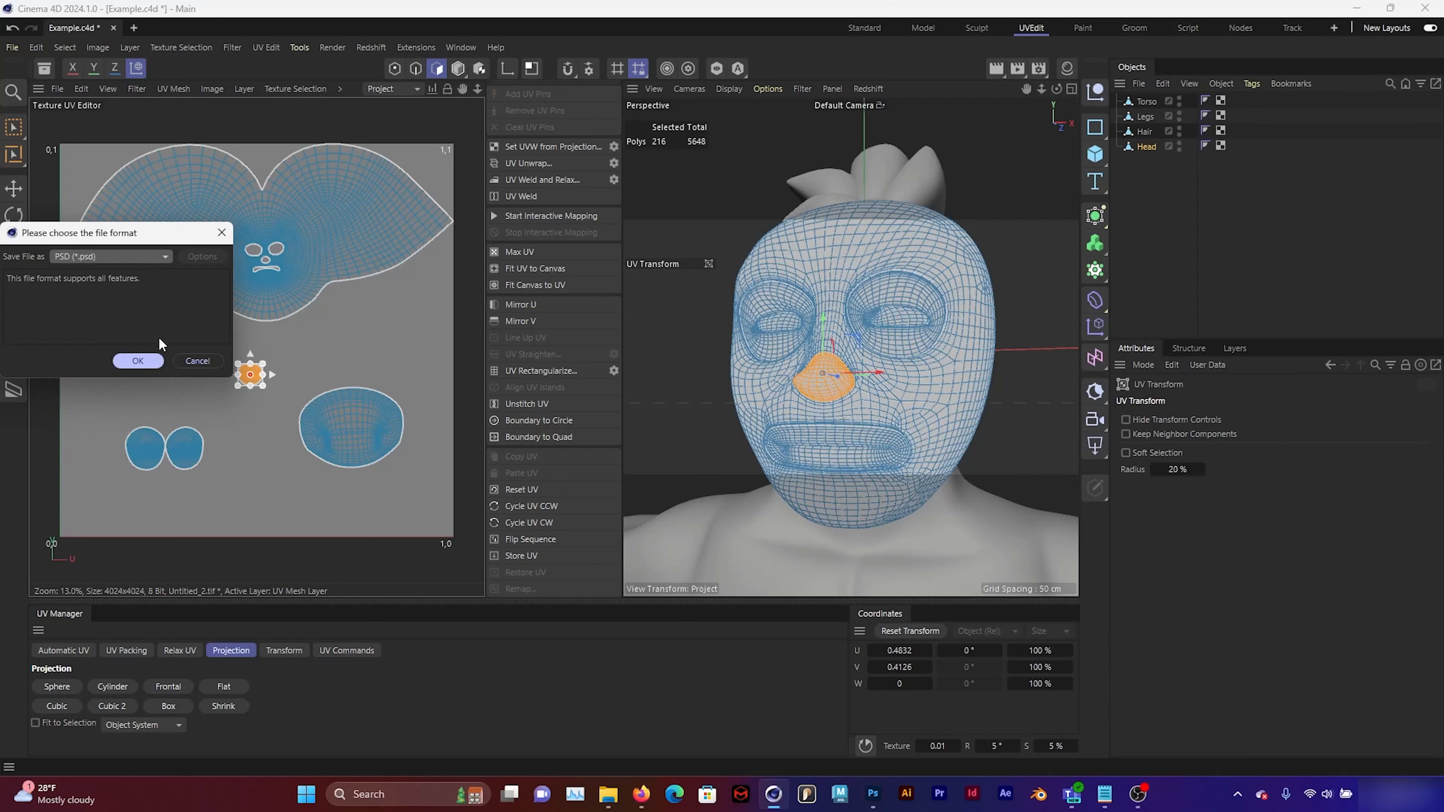
left_click(150, 363)
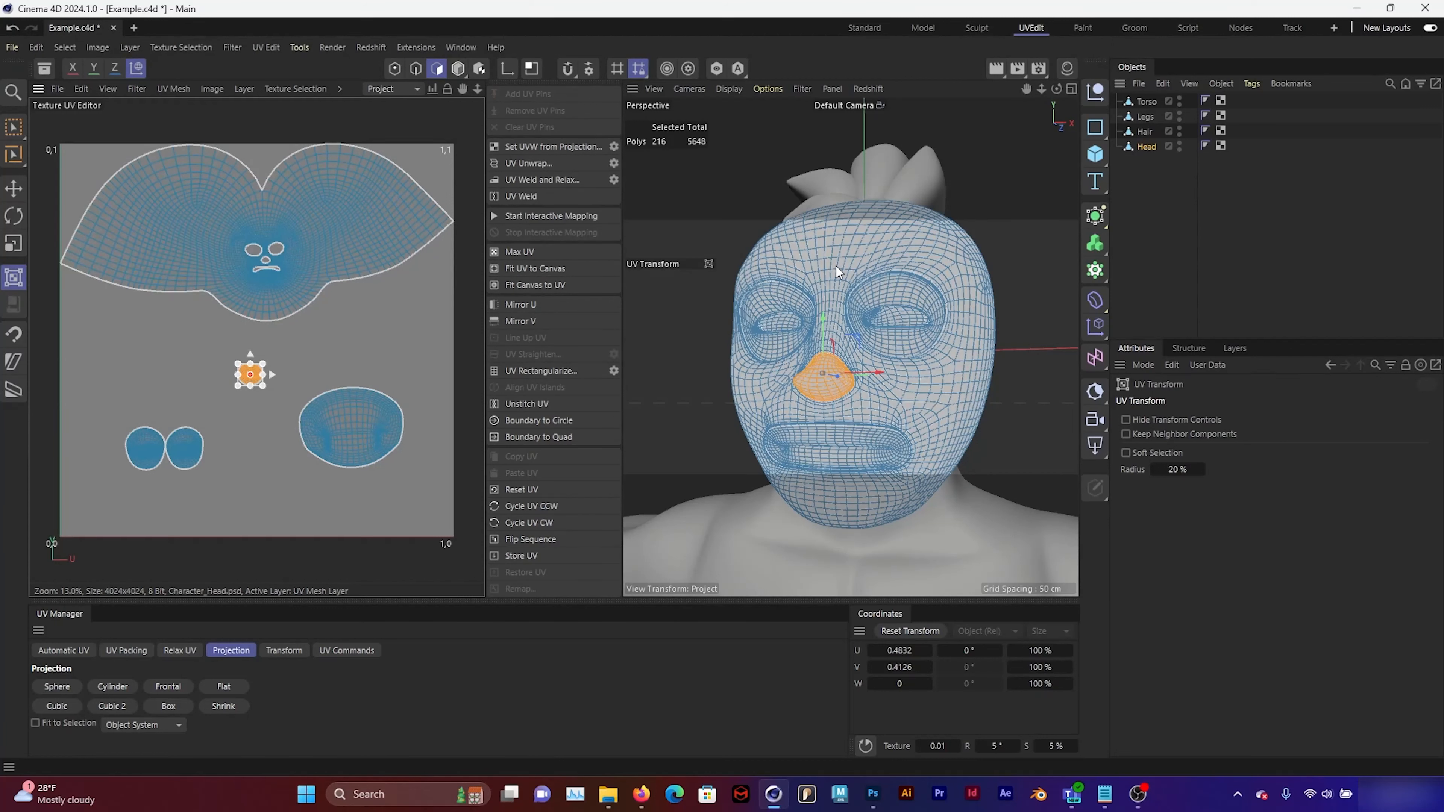